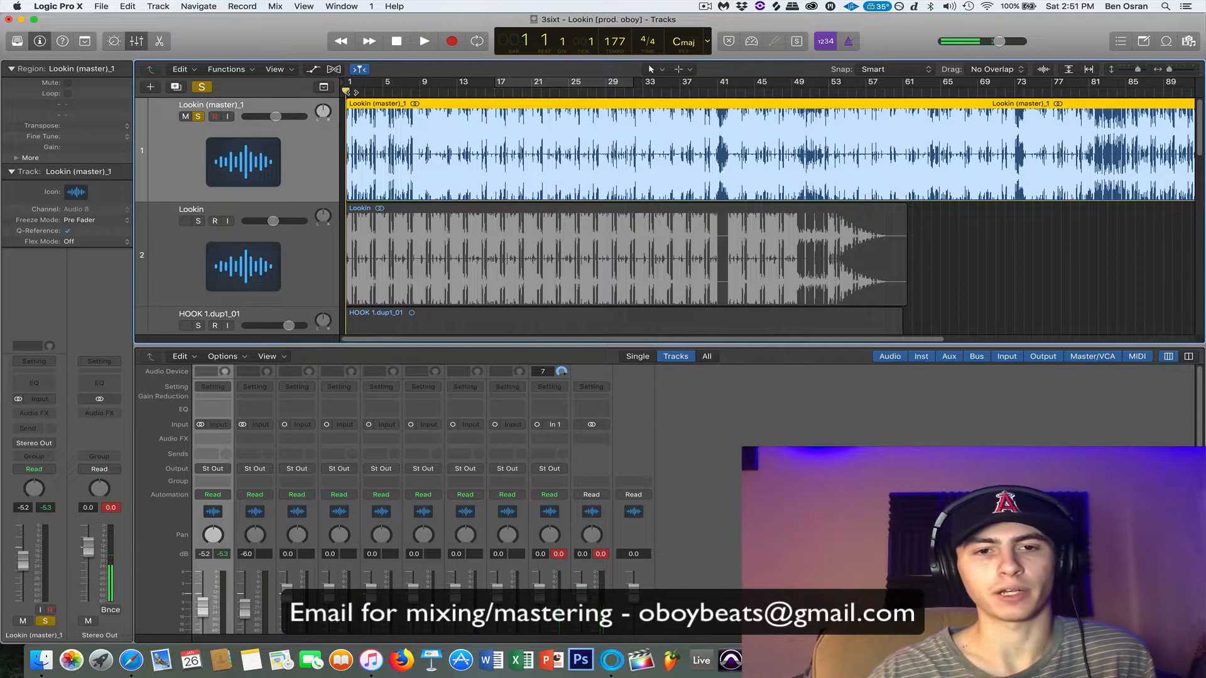
Play the Lookin (master)_1 track from the start of the song and stop playback around bar 34
drag(350, 91, 291, 95)
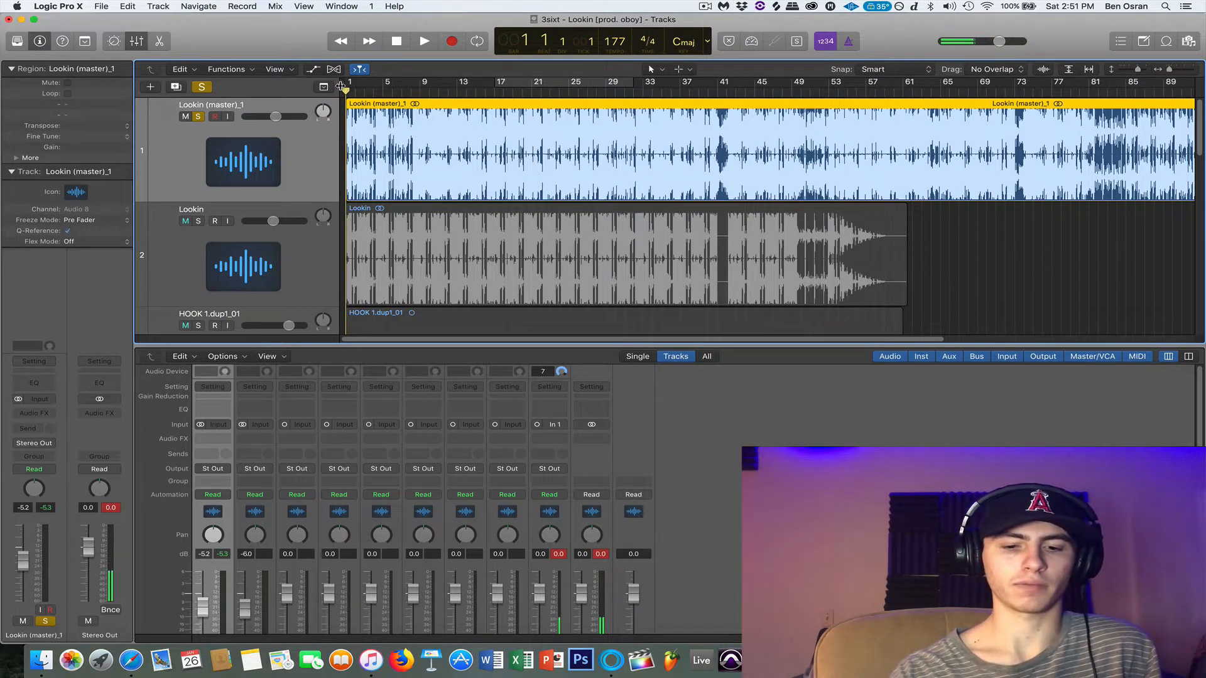
key(space)
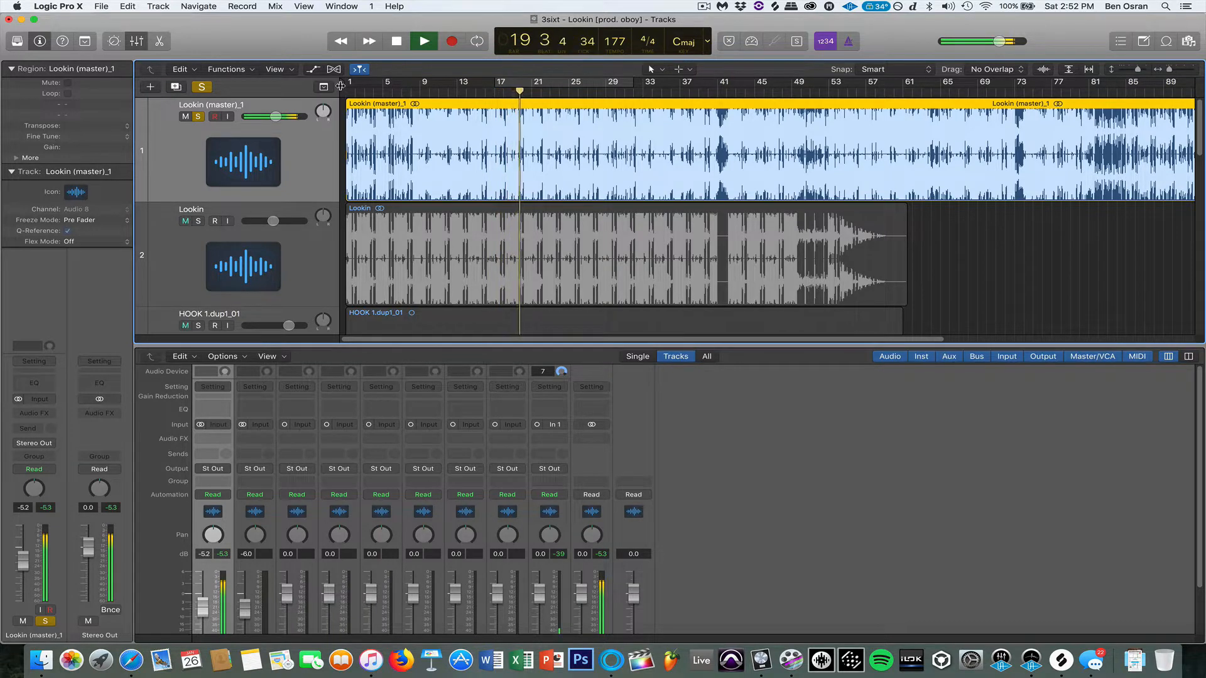
scroll(434, 211, down, 2)
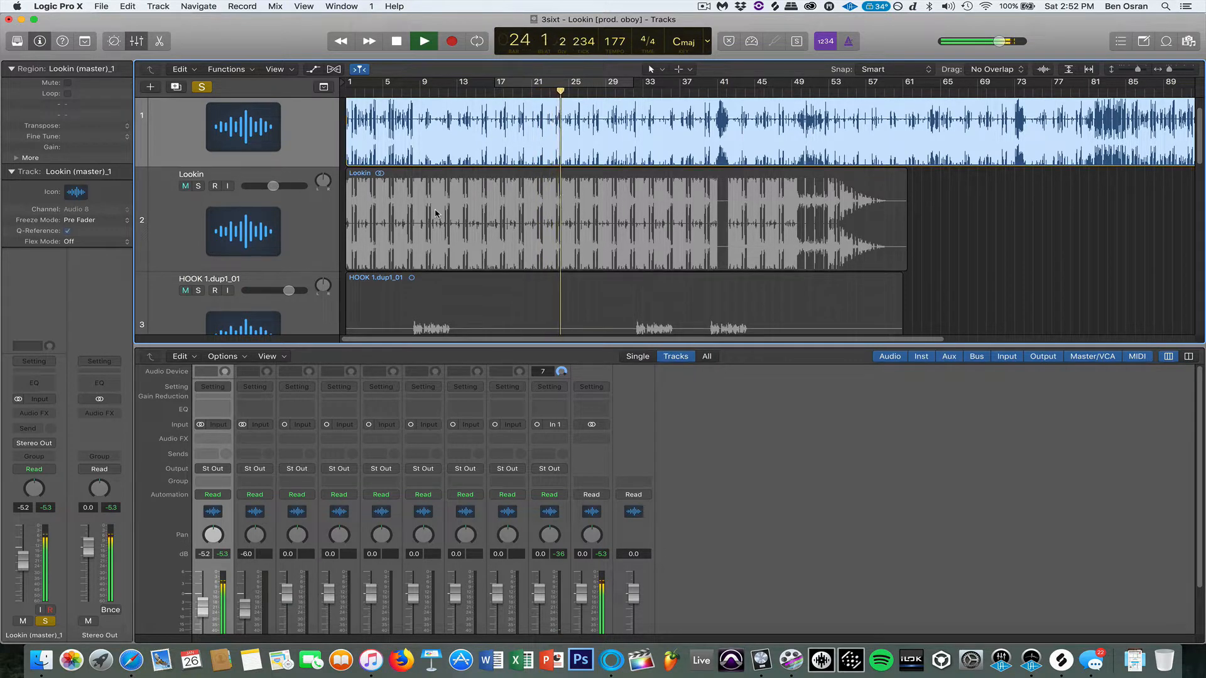
scroll(435, 214, up, 2)
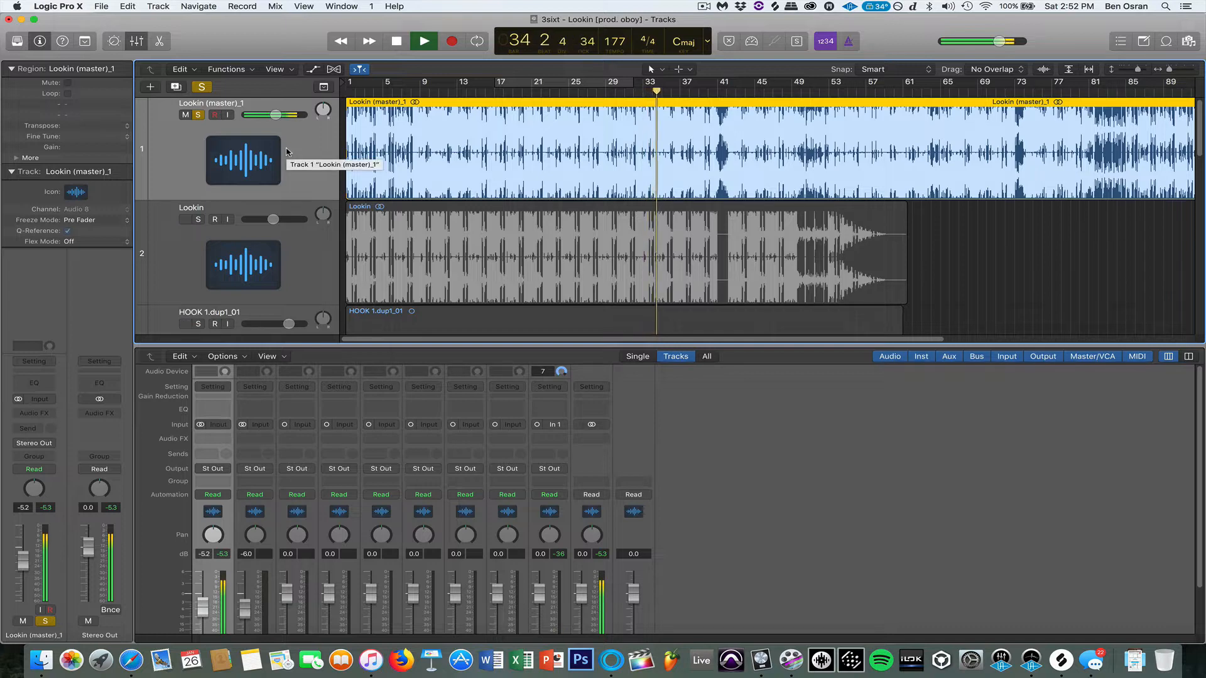
key(space)
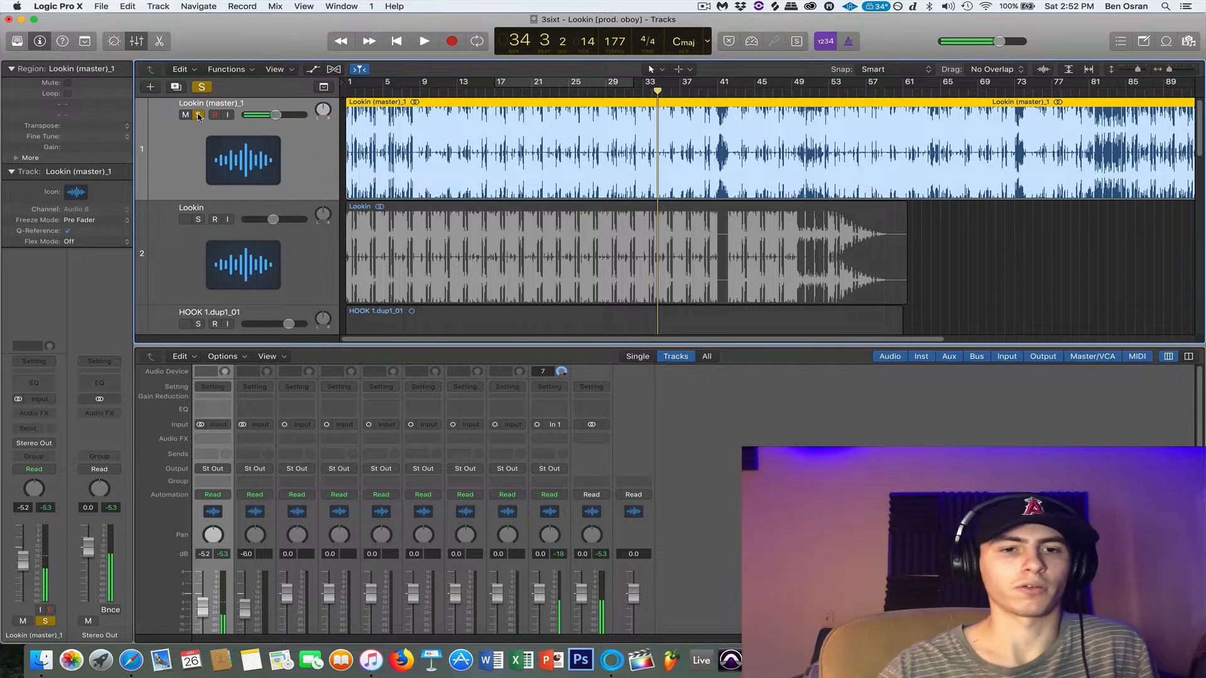
Turn off solo on Lookin (master)_1, unmute the beat and vocal tracks, and leave only the master track muted
click(198, 115)
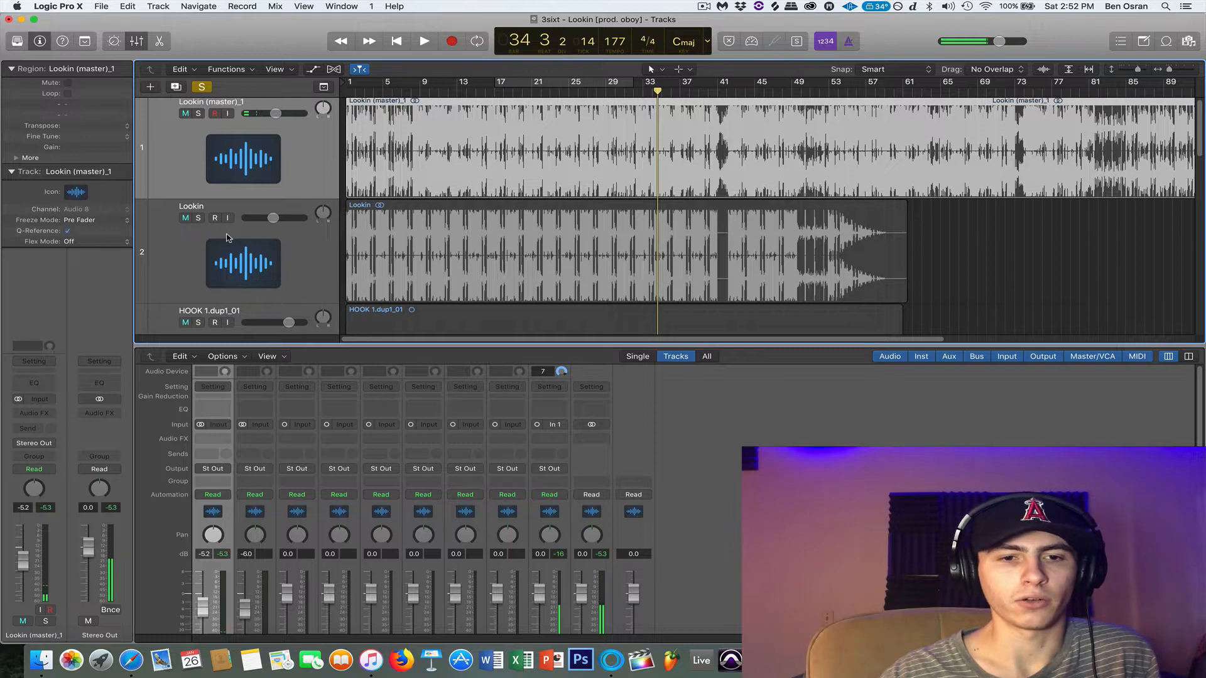
scroll(228, 237, down, 10)
click(198, 221)
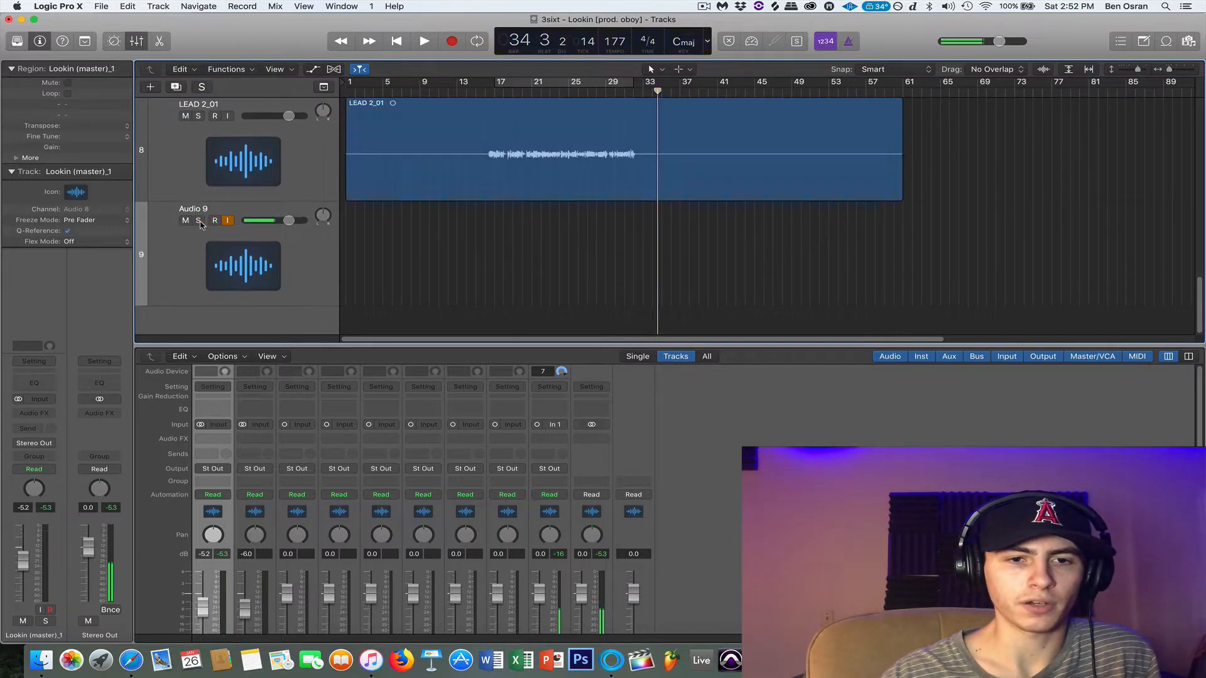
scroll(199, 220, up, 10)
click(184, 117)
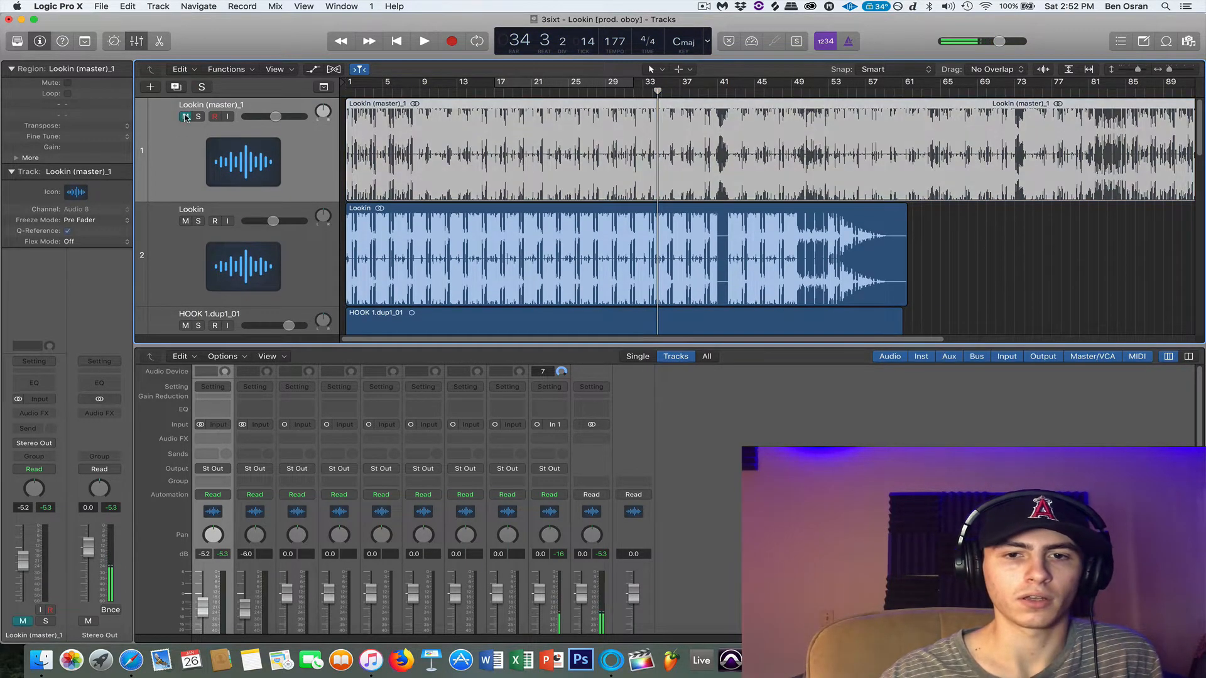
Move the playhead to bar 8, just before the first hook vocal, and select the HOOK 1.dup1_01 track
key(Return)
scroll(521, 246, down, 4)
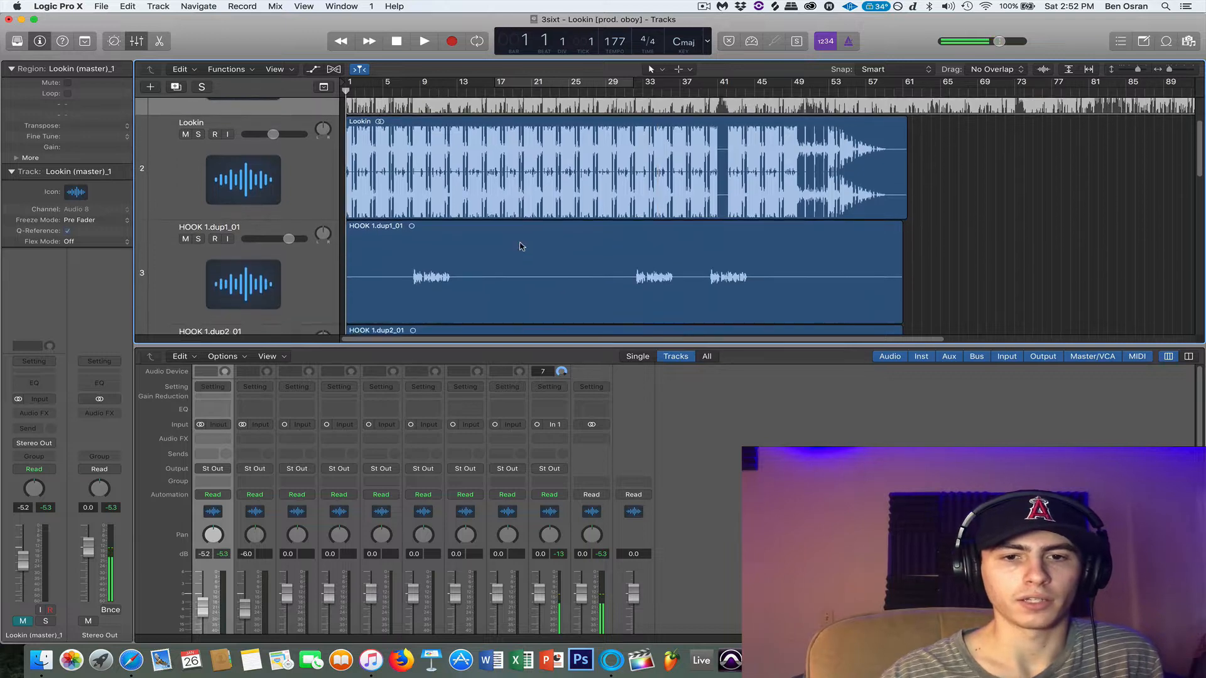
scroll(520, 246, up, 1)
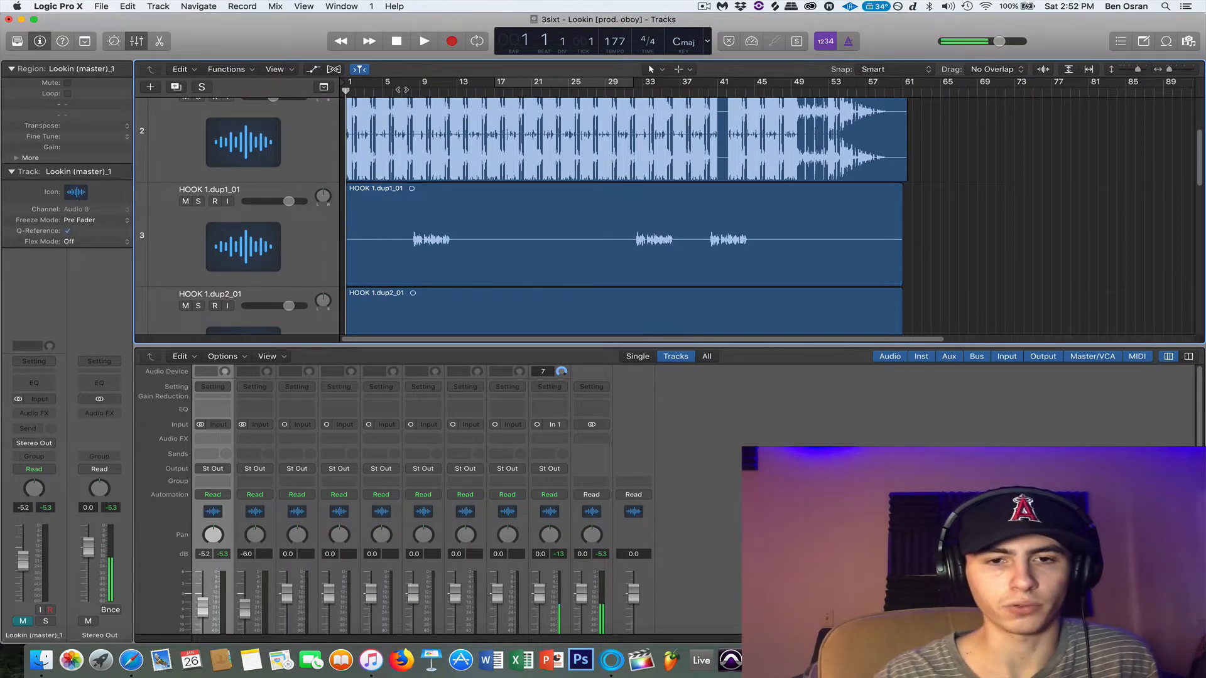
click(409, 91)
key(space)
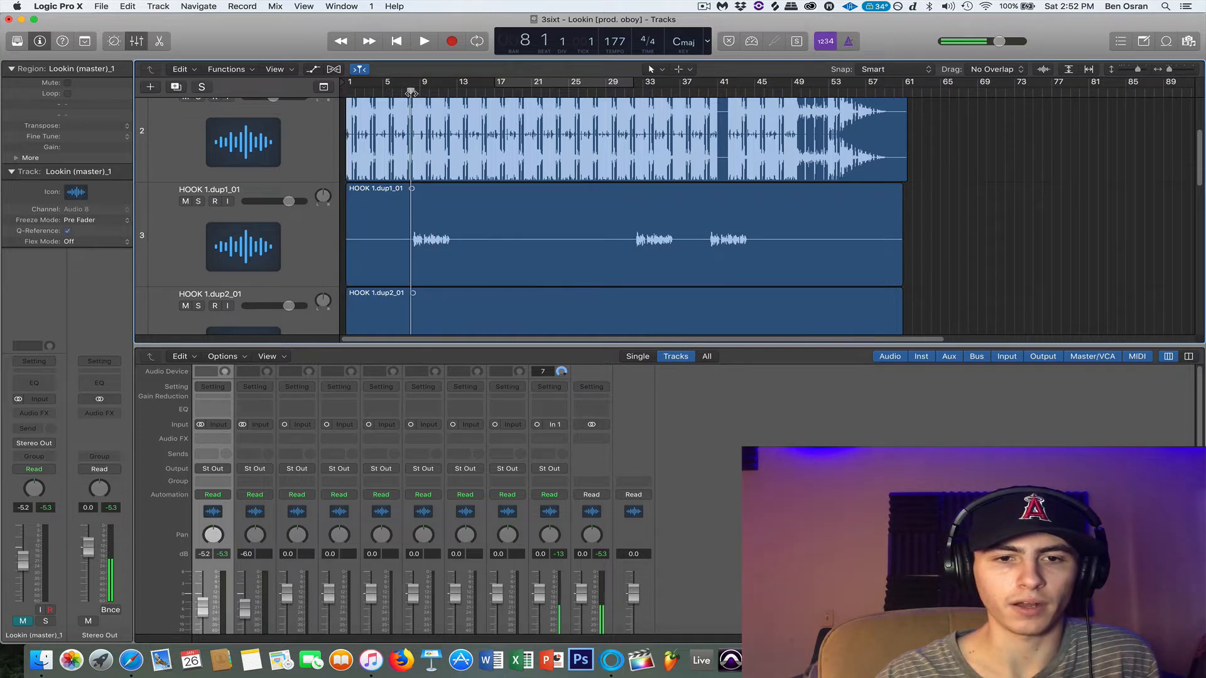
click(322, 251)
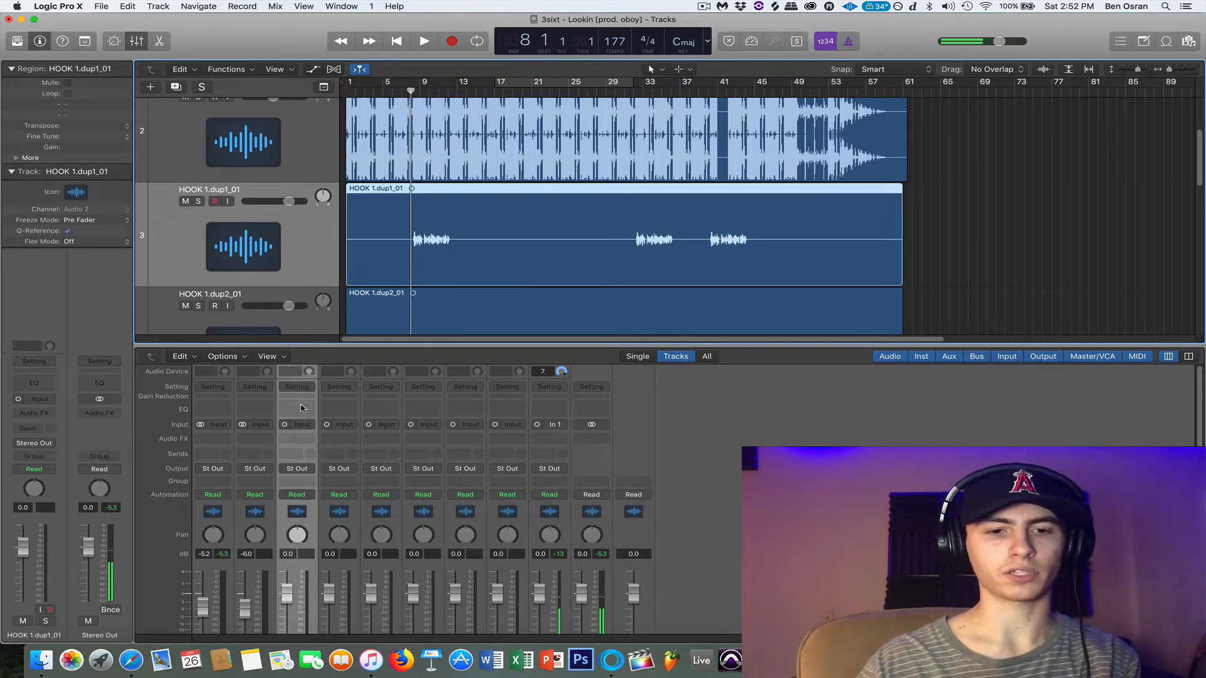
Switch to Mixed In Key 7 to check the beat's key result, and return to the Logic Pro X project
click(299, 440)
key(Escape)
click(611, 660)
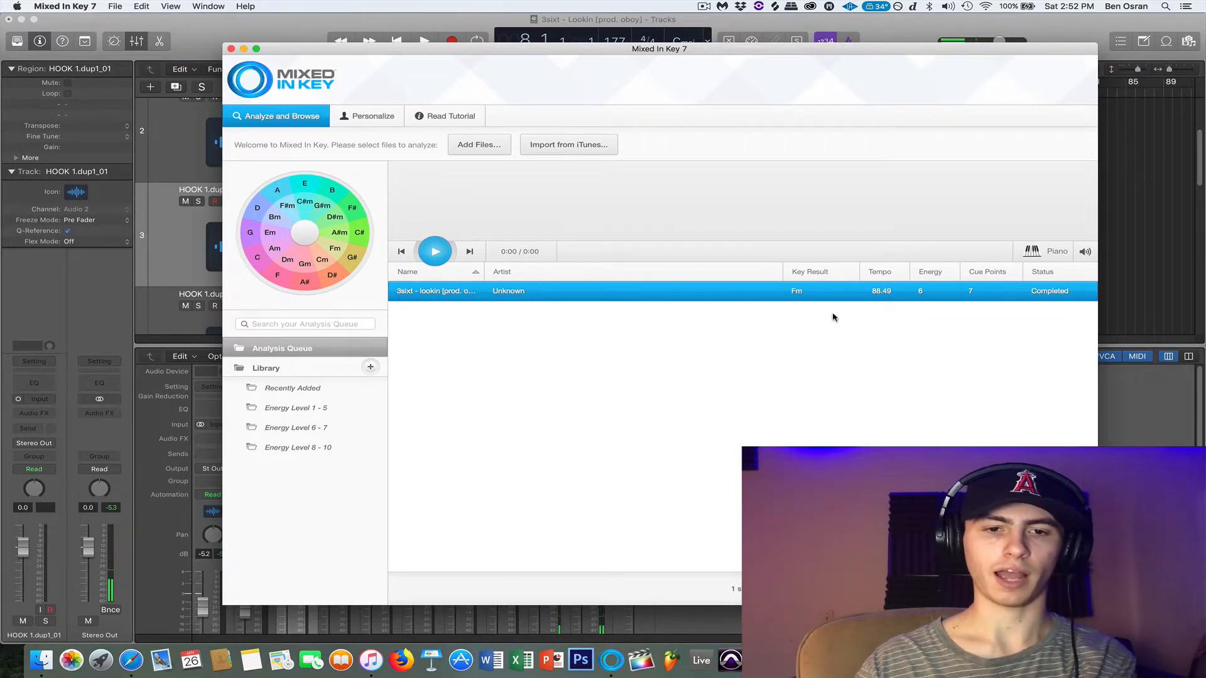
click(1149, 406)
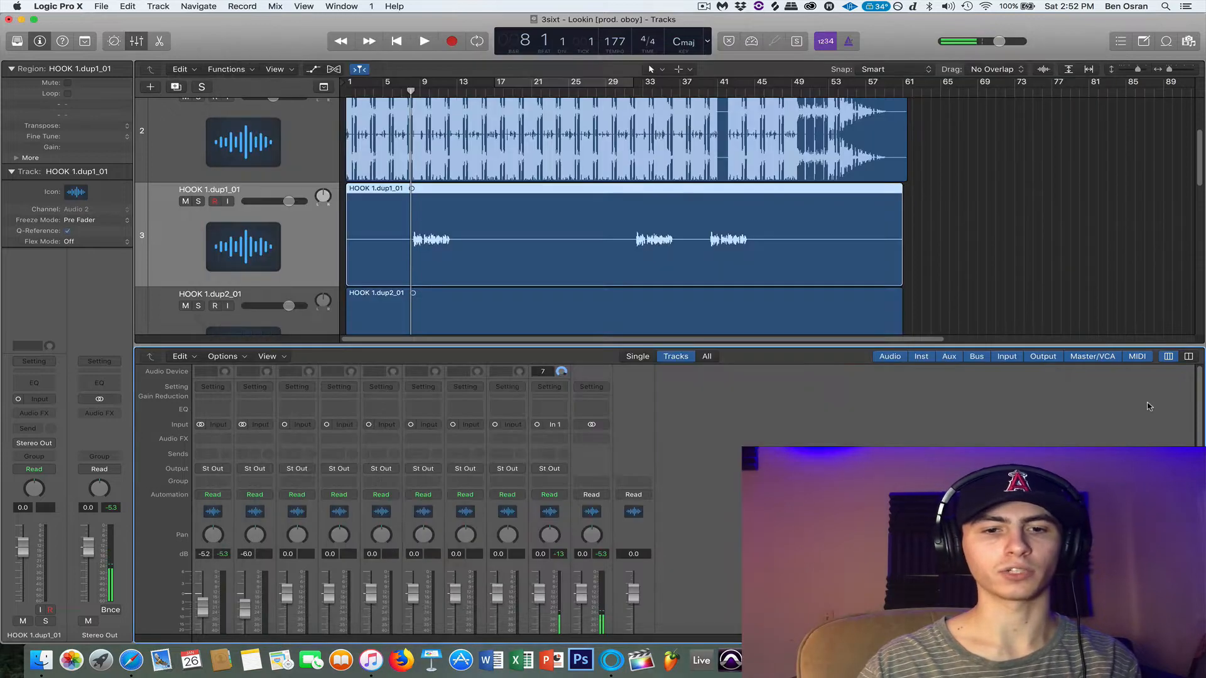
Insert the Antares Auto-Tune EFX 3 plug-in in mono on the HOOK 1.dup1_01 track
scroll(264, 151, up, 1)
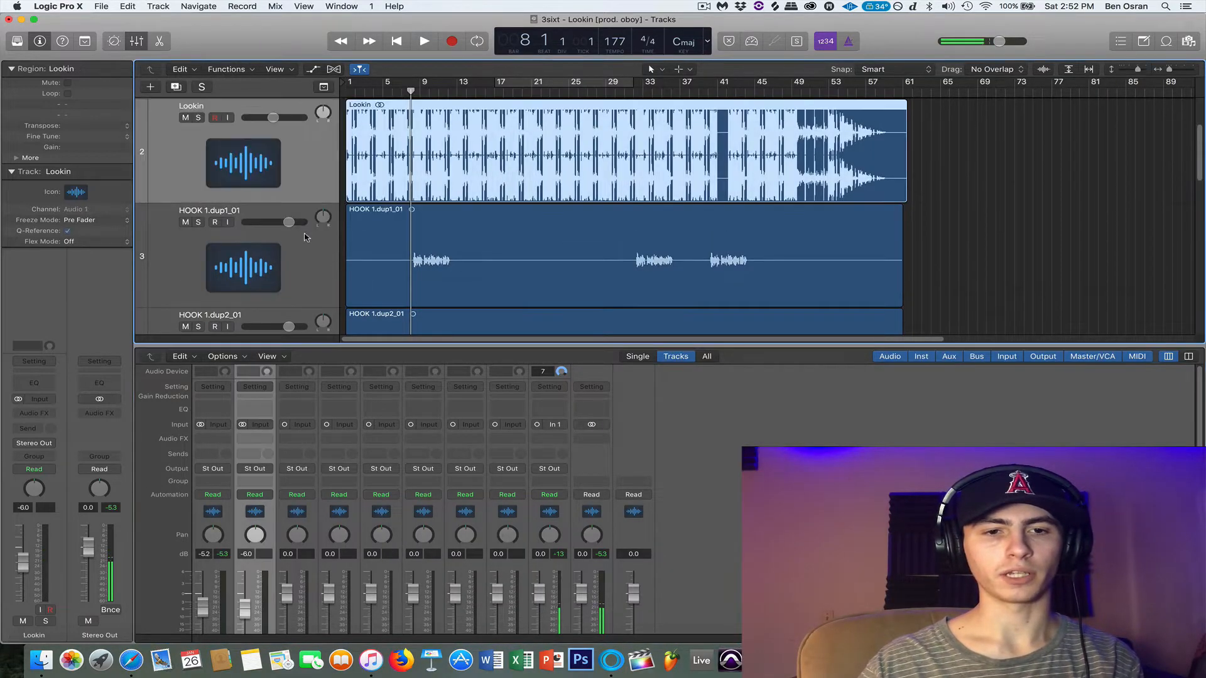
click(298, 432)
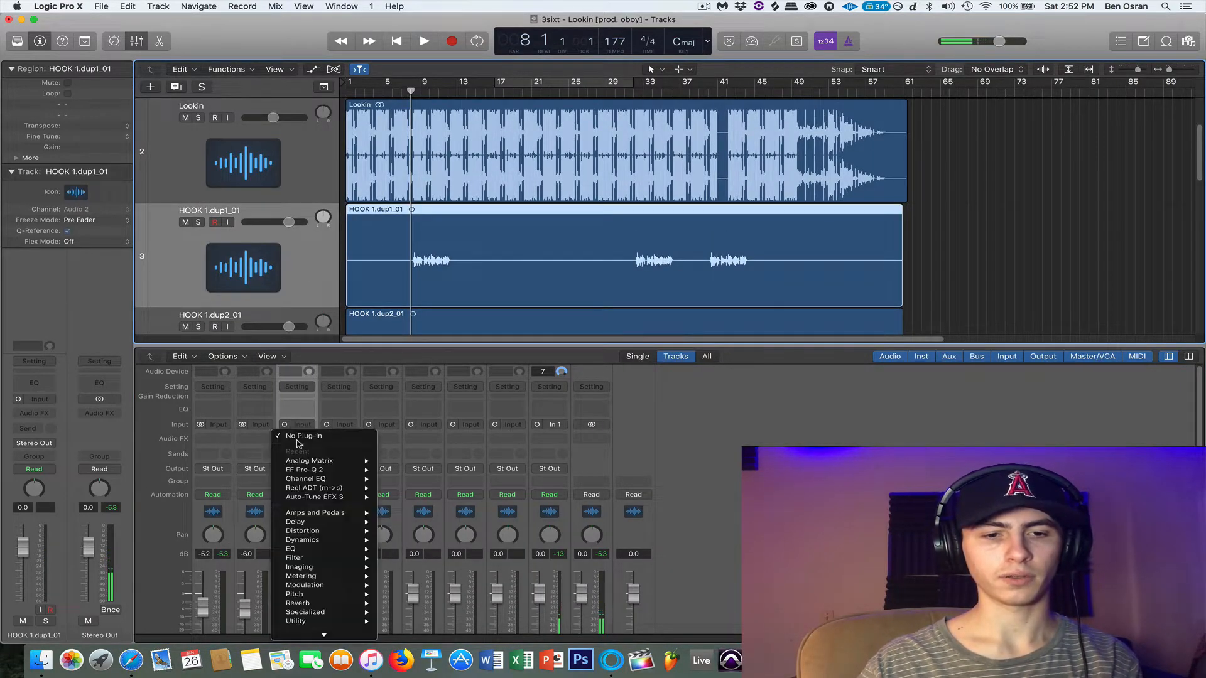
mouse_move(353, 635)
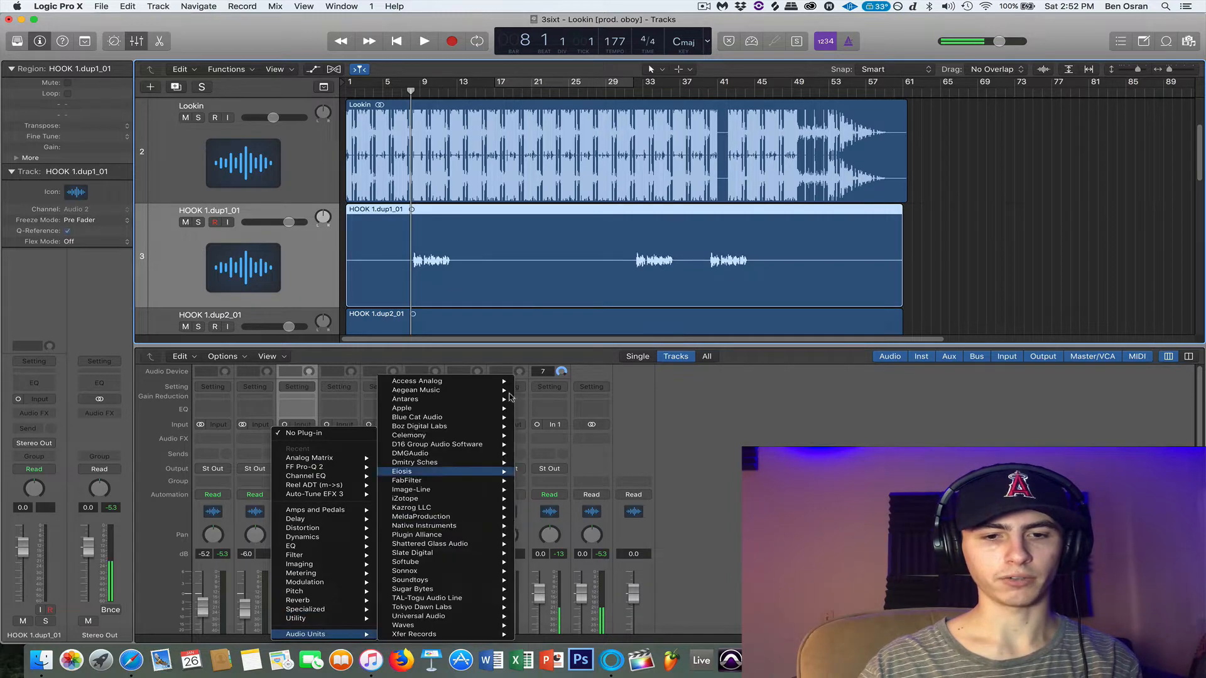
mouse_move(493, 400)
mouse_move(603, 418)
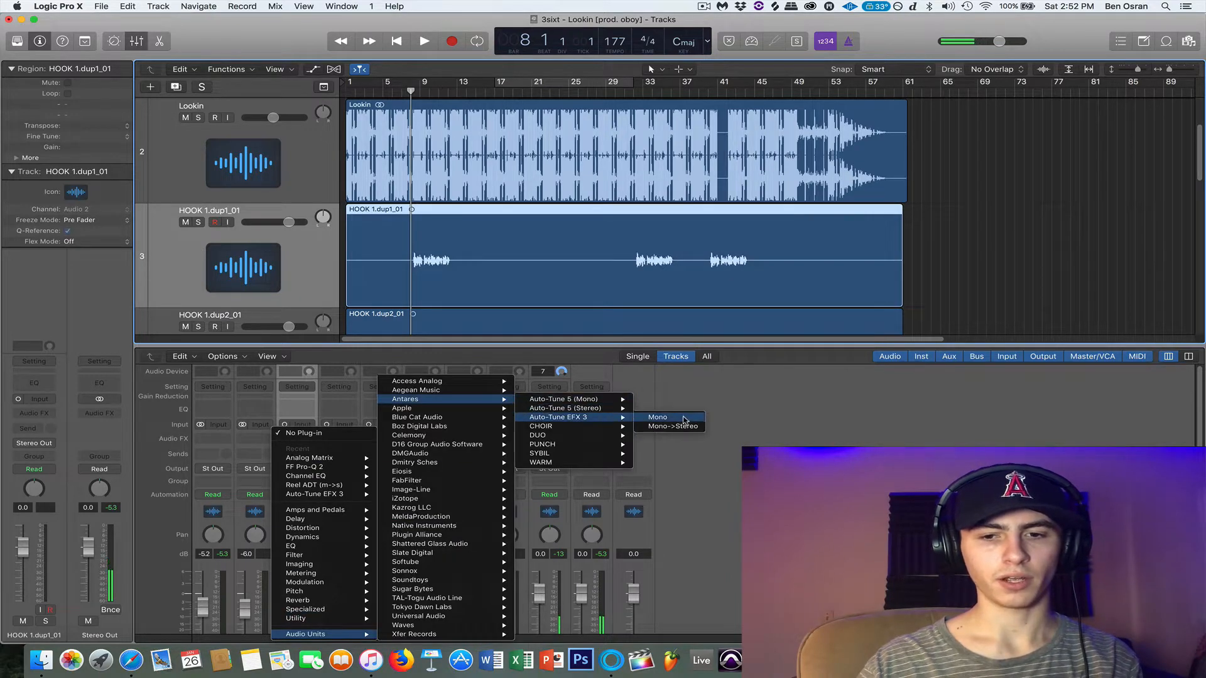
click(660, 417)
Set Auto-Tune EFX 3 to the F minor scale with a retune speed of 0, and close the plug-in window
click(292, 129)
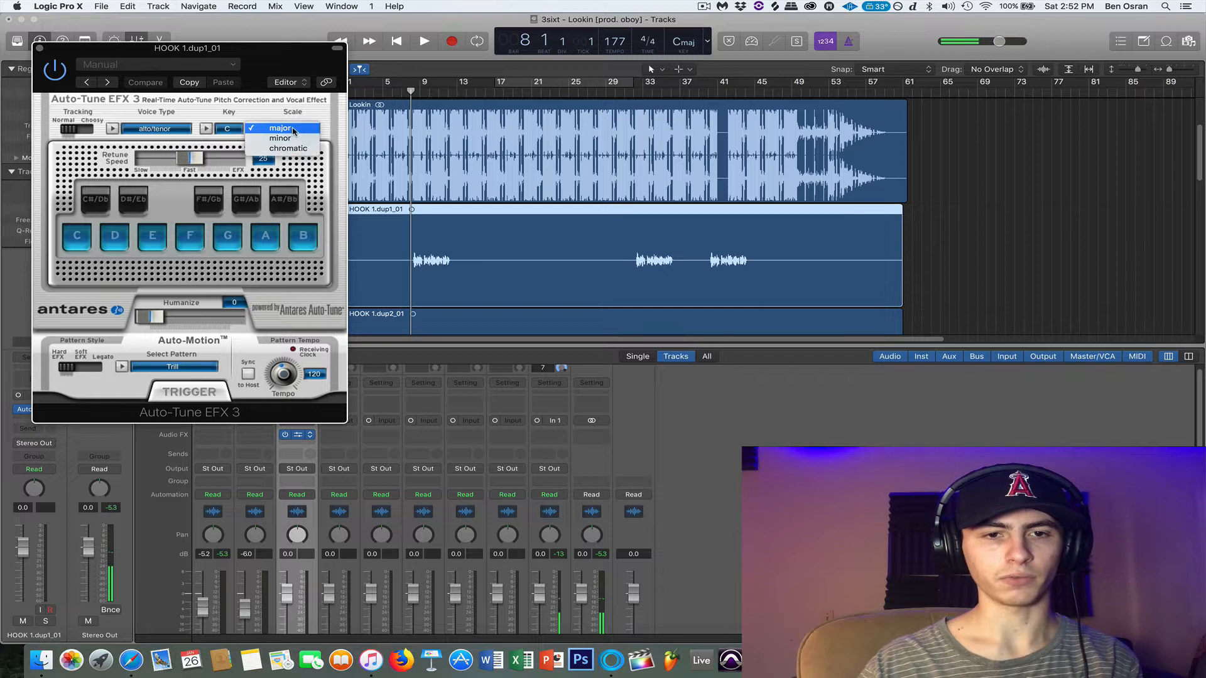
click(292, 139)
click(227, 128)
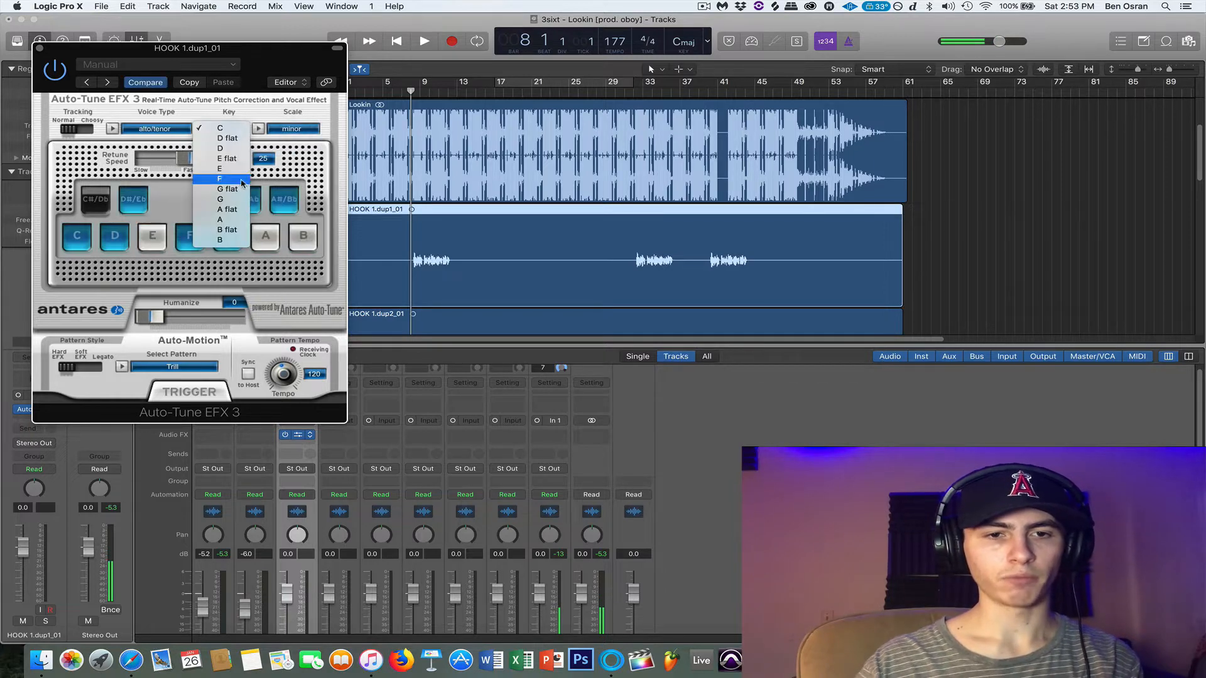
click(227, 178)
drag(183, 158, 338, 162)
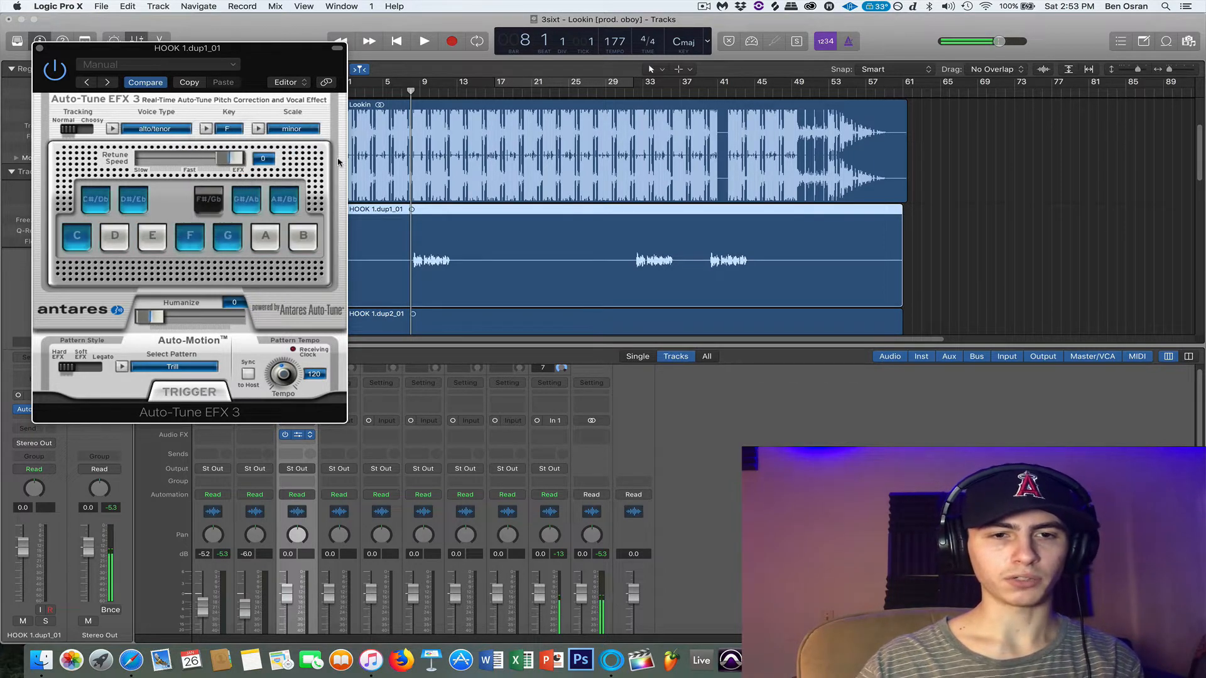
click(40, 49)
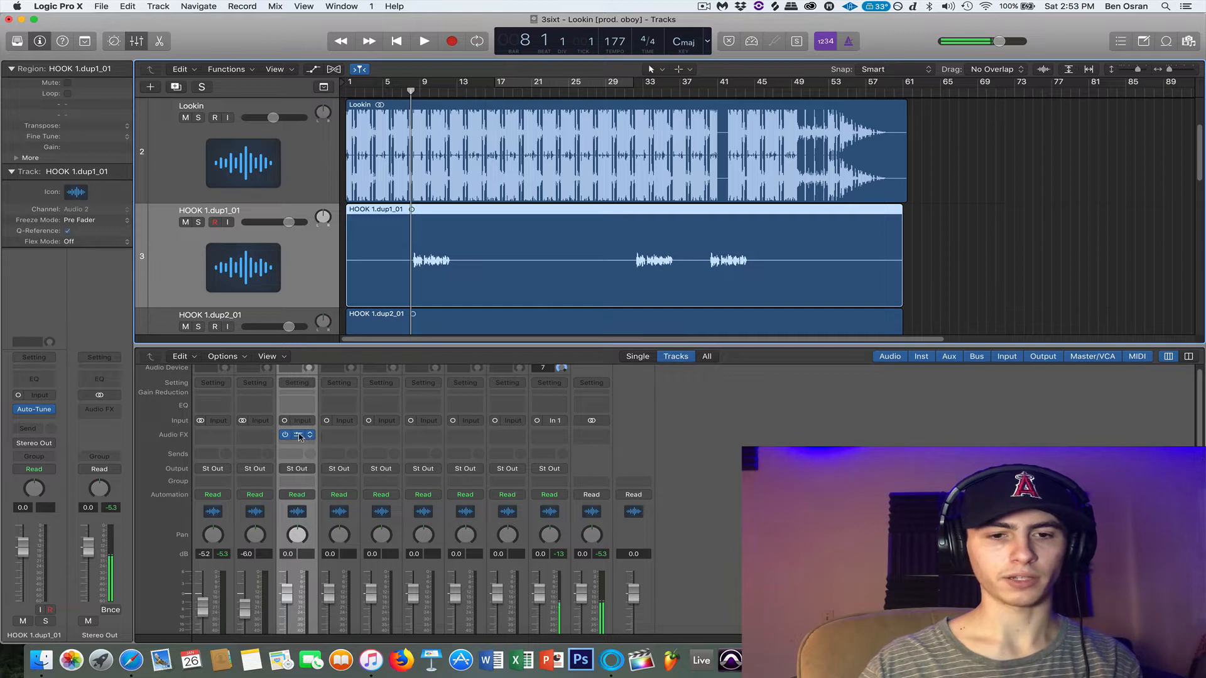
Copy the configured Auto-Tune plug-in to the HOOK 1.dup2_01, HOOK 1_01, HOOK 2_01, LEAD 1_01 and LEAD 2_01 tracks
drag(346, 436, 346, 436)
scroll(310, 286, down, 3)
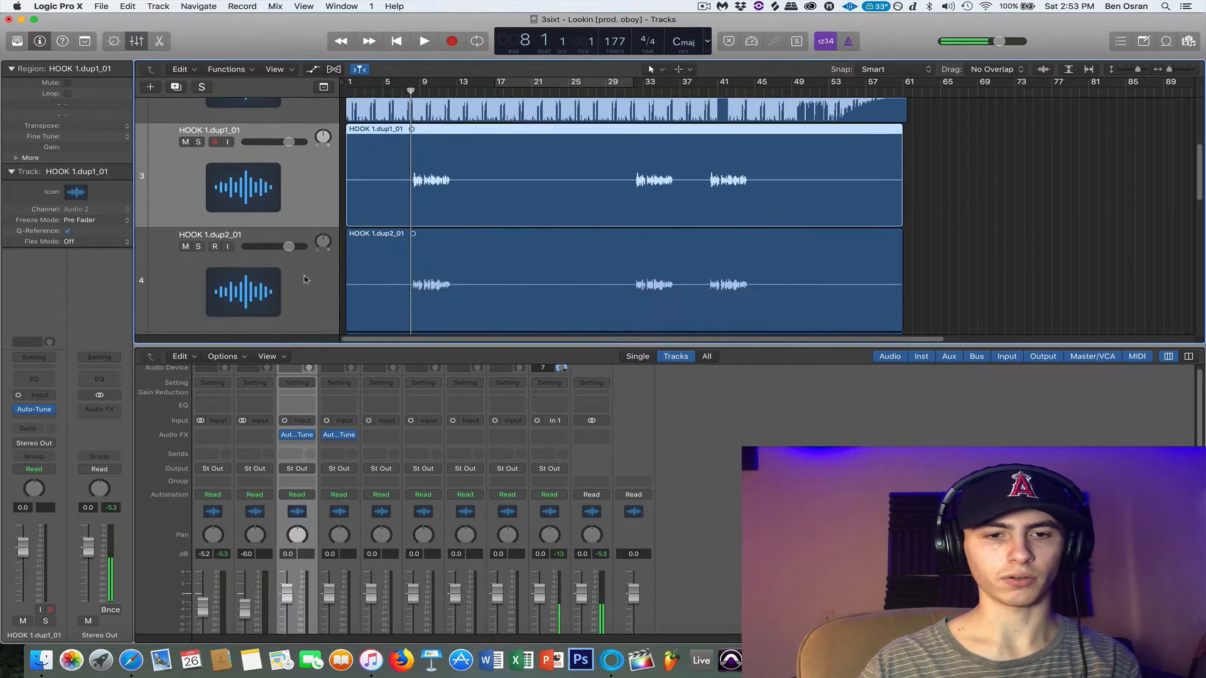
click(309, 286)
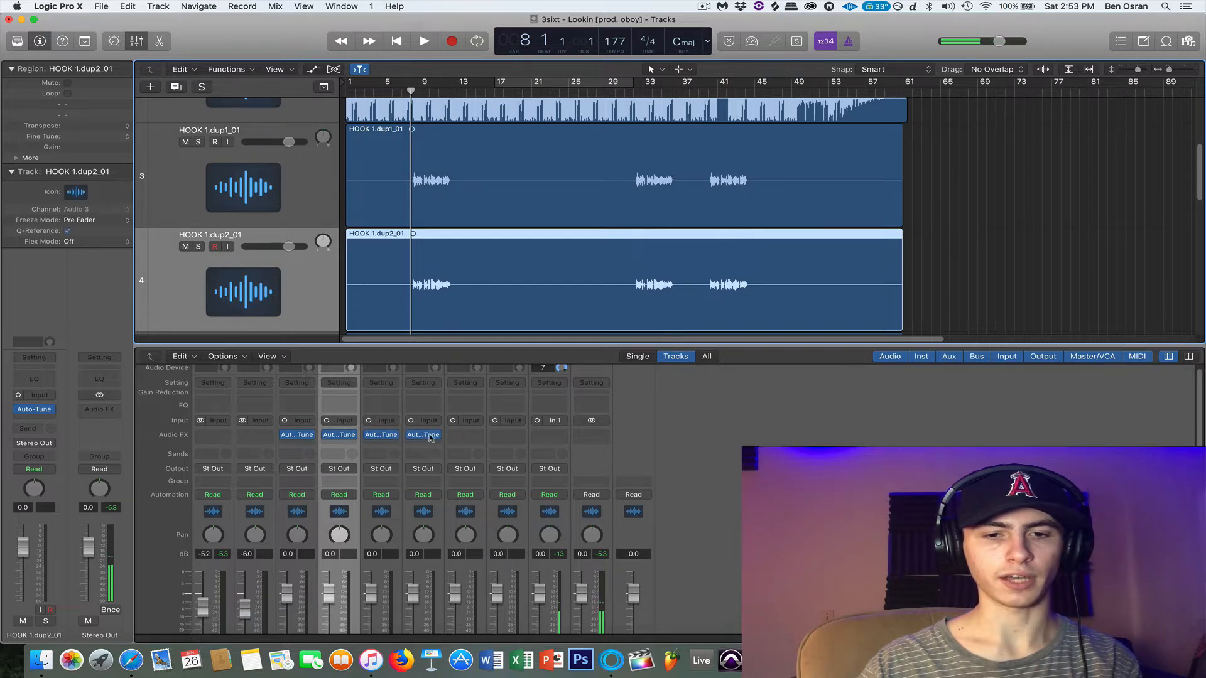
drag(463, 438, 507, 435)
scroll(459, 239, down, 5)
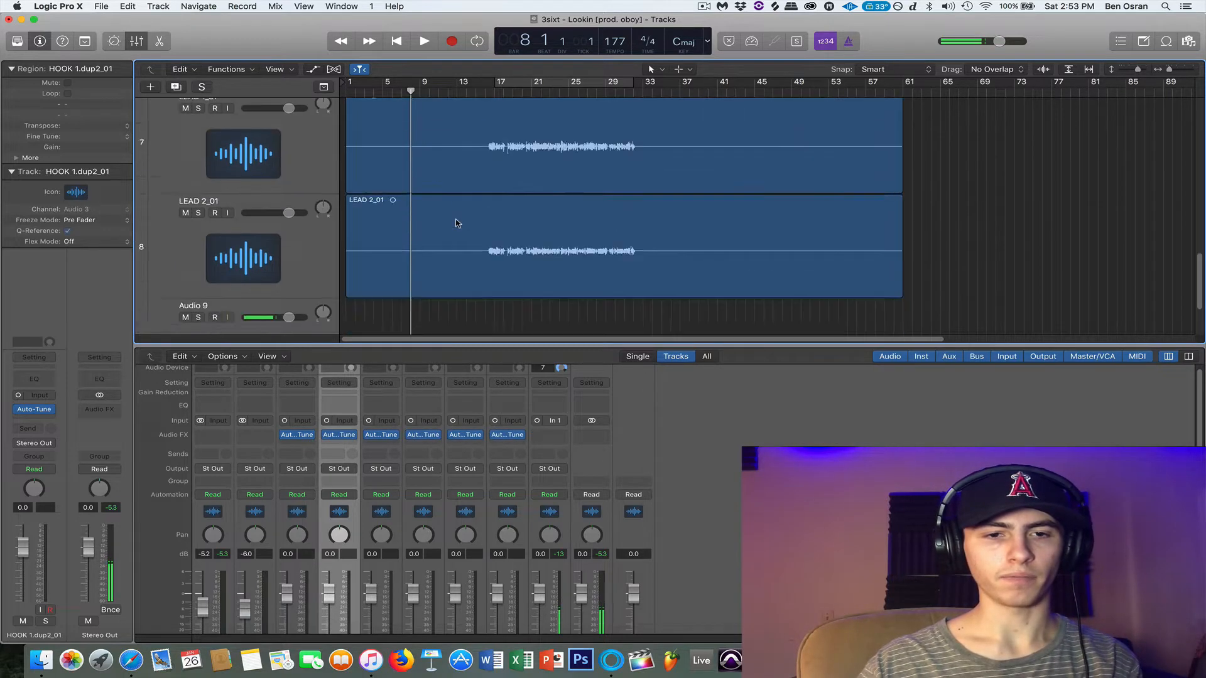
click(325, 182)
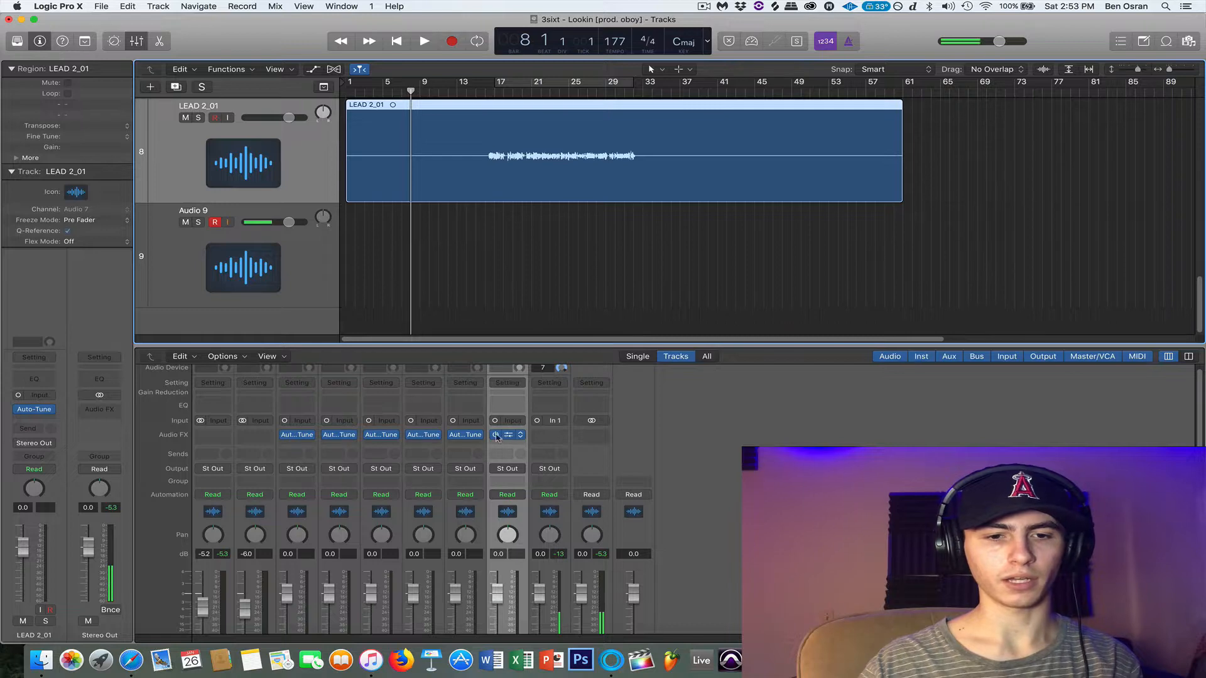
scroll(292, 151, up, 4)
click(292, 140)
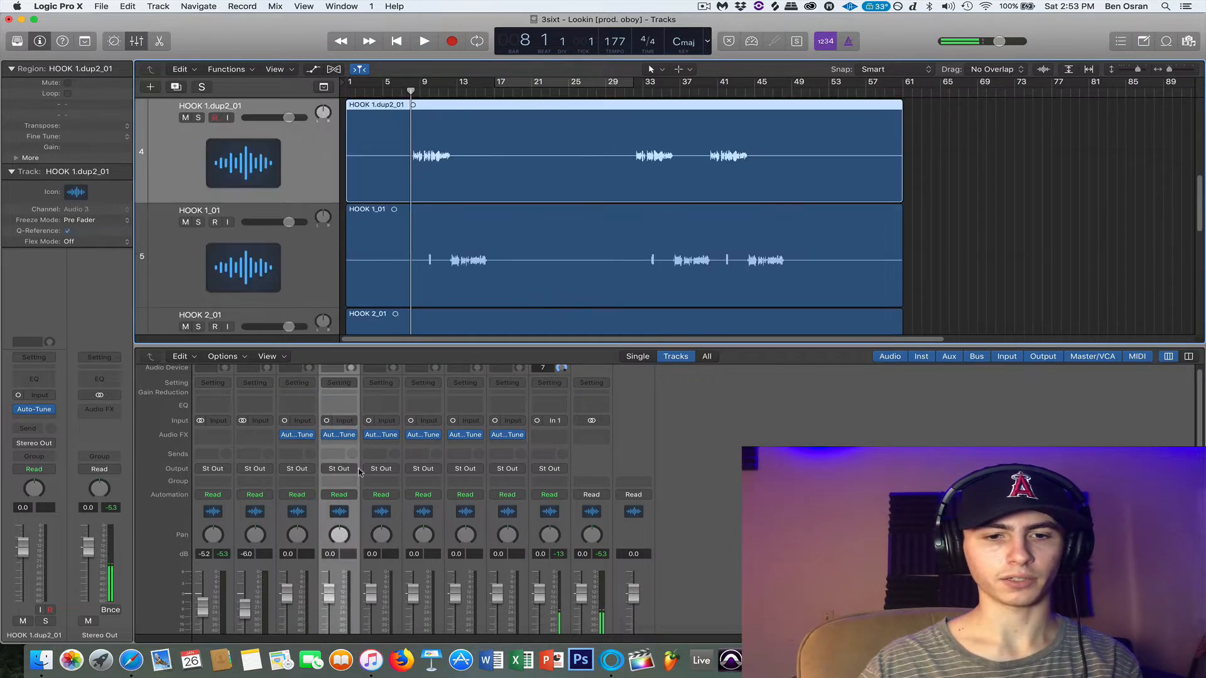
Play the auto-tuned hook with the beat from bar 8, and restart playback from bar 8
key(space)
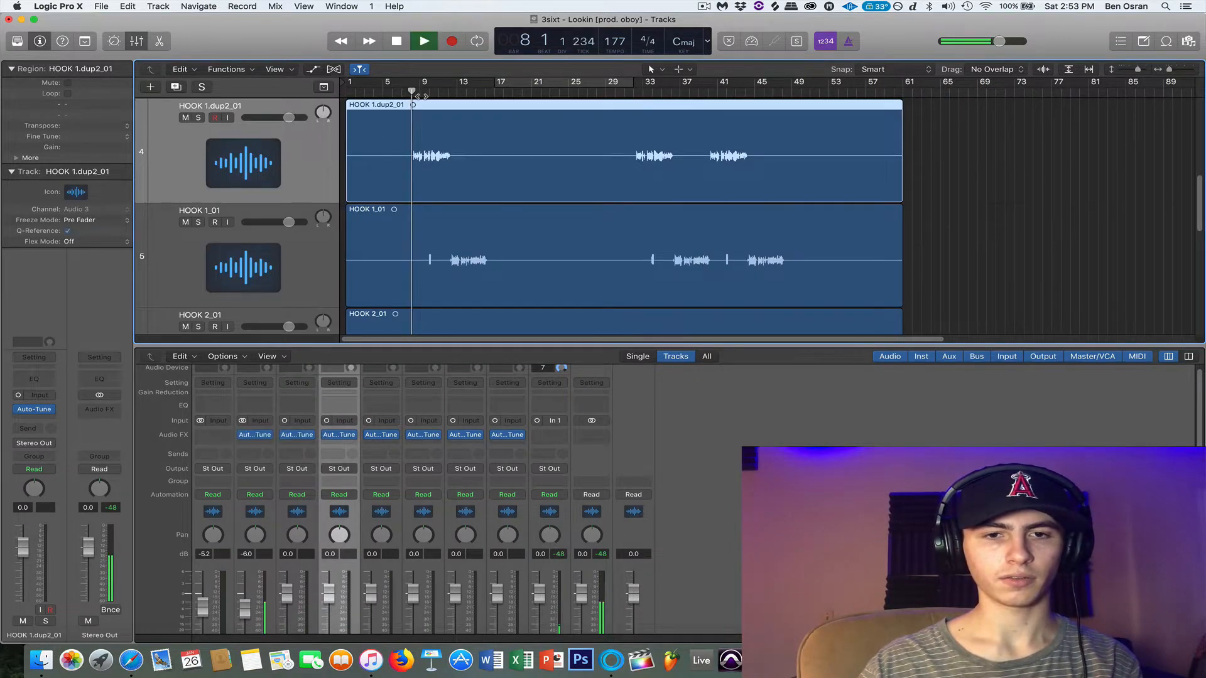
scroll(291, 202, up, 2)
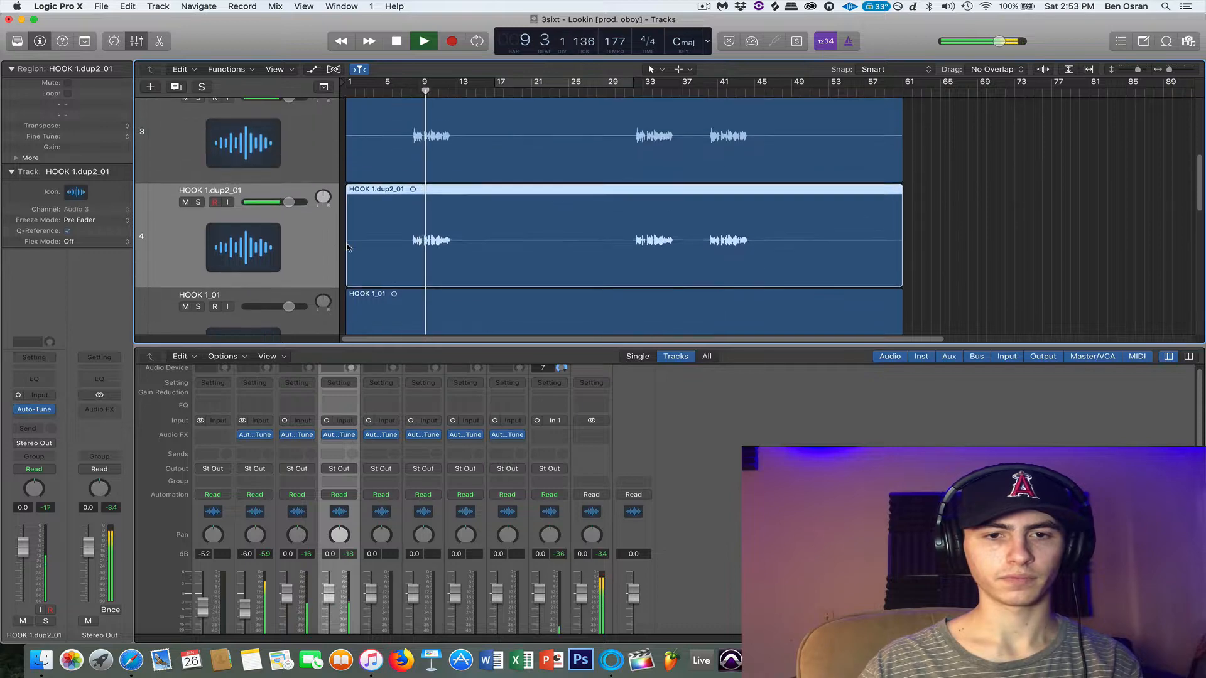
click(317, 282)
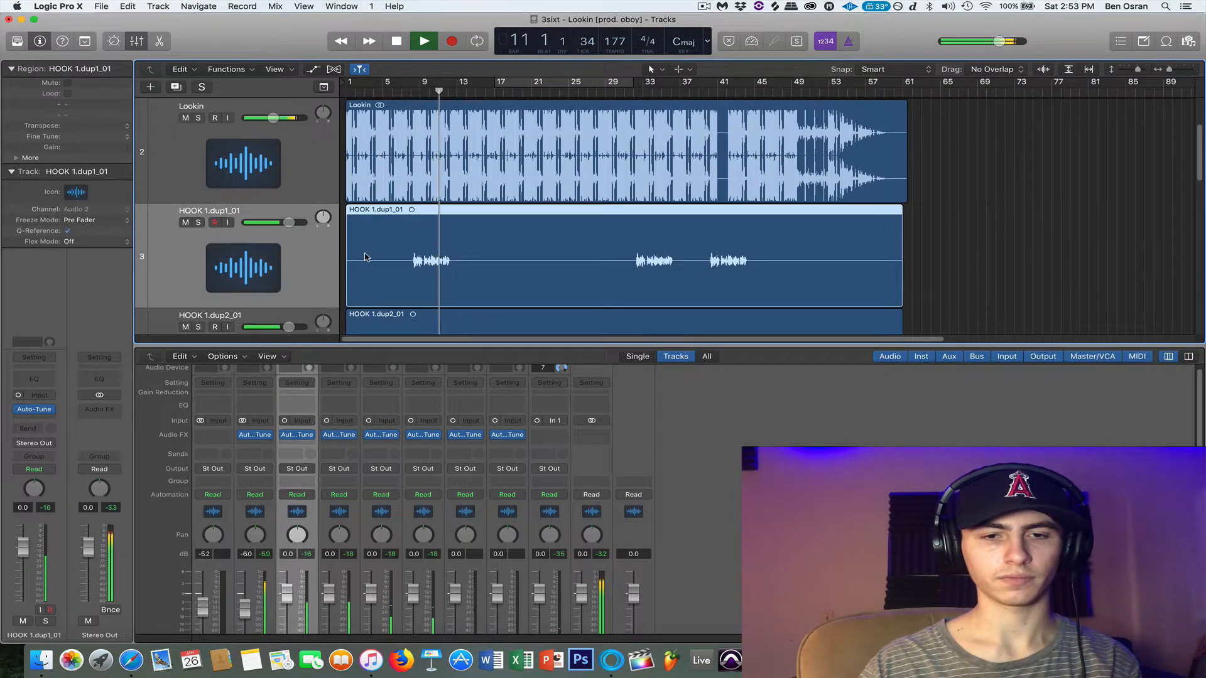
scroll(391, 102, down, 1)
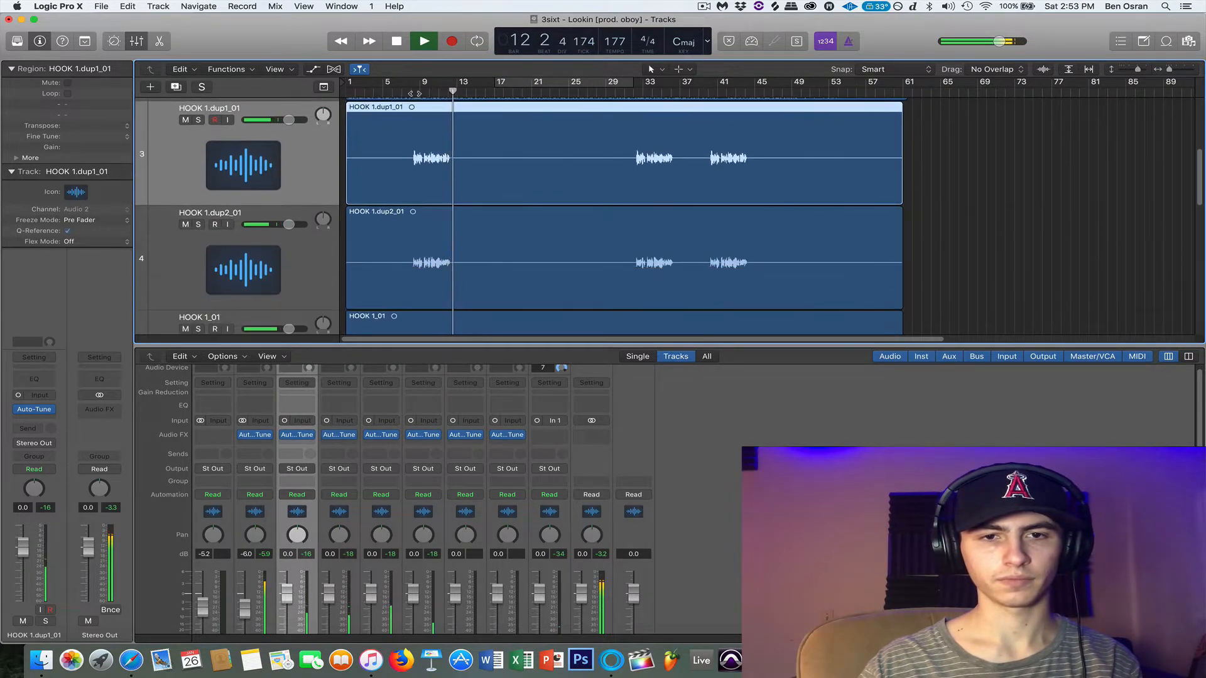
click(411, 93)
Hide the mixer, stop playback, and set a cycle range from bar 8 to bar 12 around the first hook vocals
key(x)
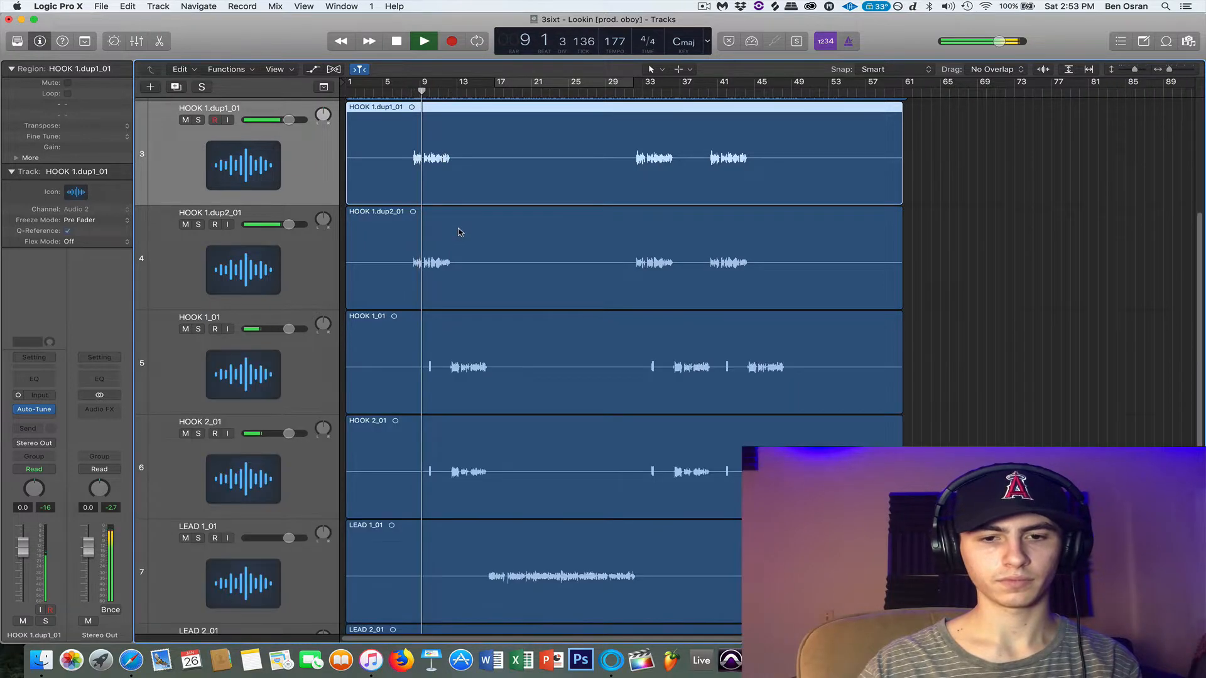
key(super+Down)
key(super+Left)
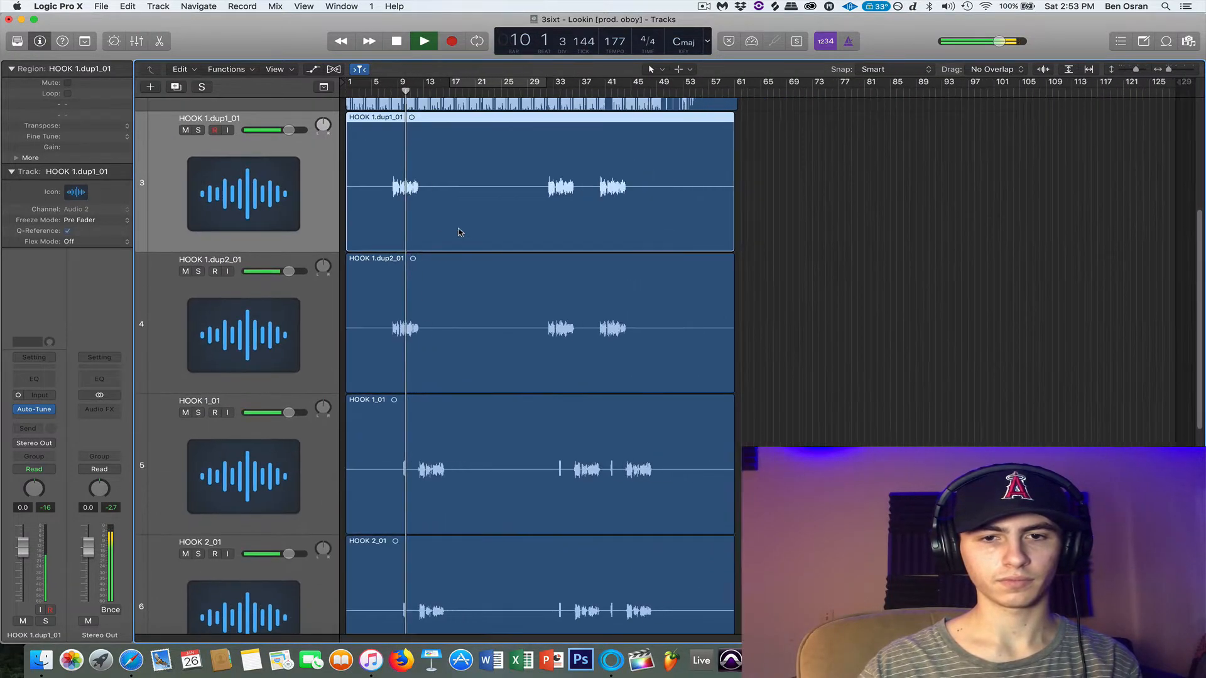
key(super+Right)
key(super+Right)
key(super+Right)
key(super+Right)
key(super+Right)
scroll(461, 232, left, 3)
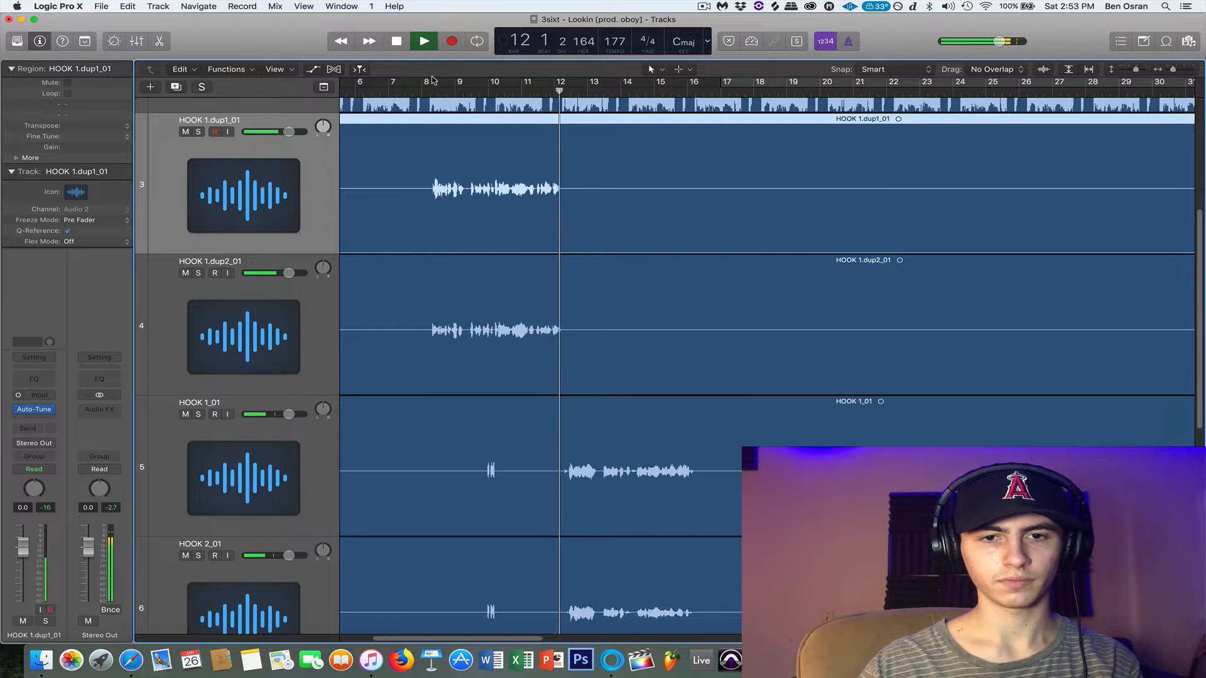
key(space)
drag(426, 80, 559, 86)
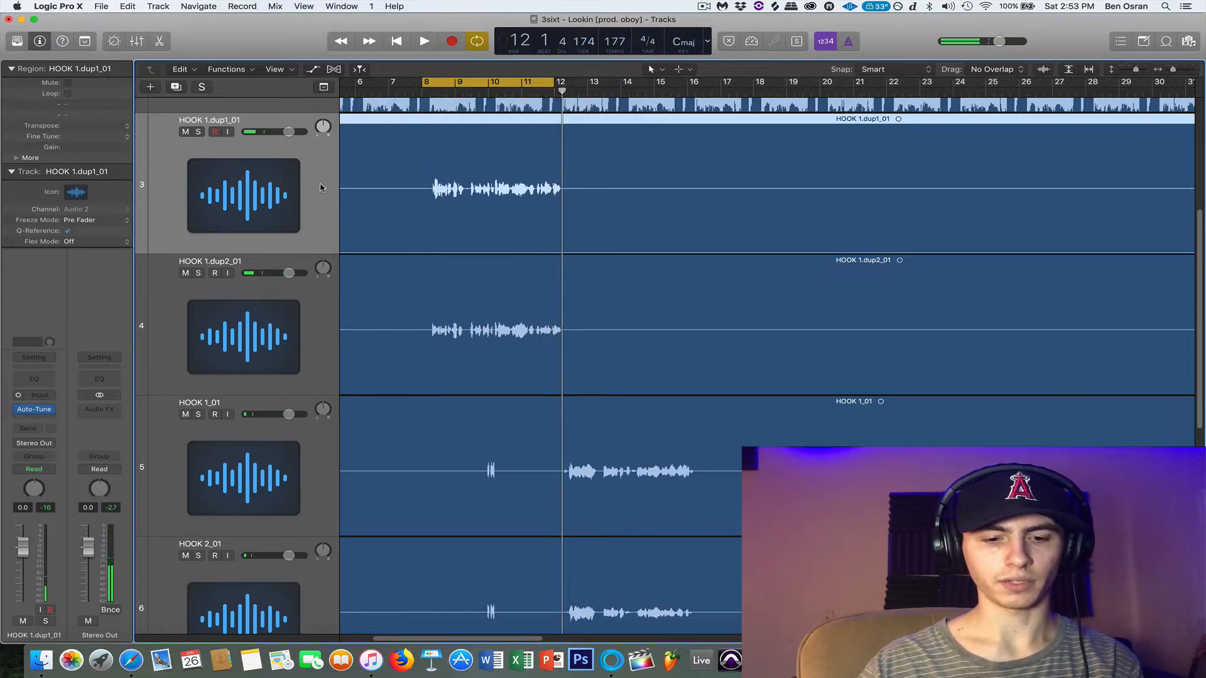
Show the mixer and insert a mono Channel EQ after Auto-Tune on the HOOK 1.dup1_01 track
key(x)
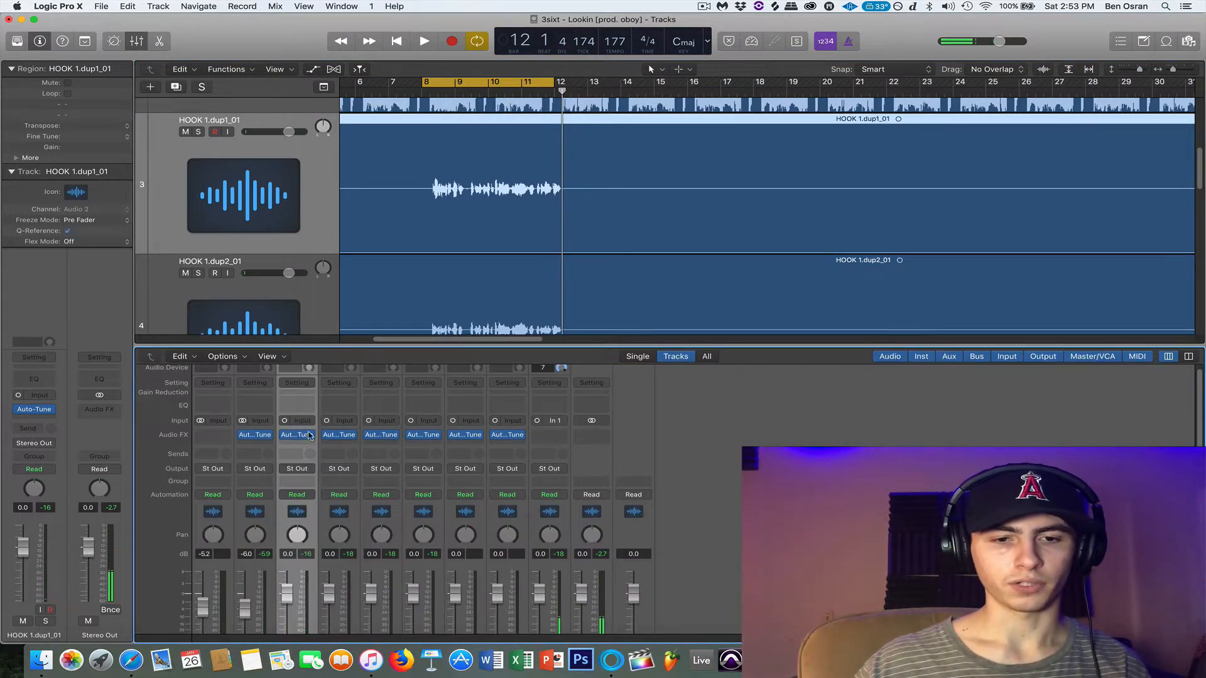
click(304, 444)
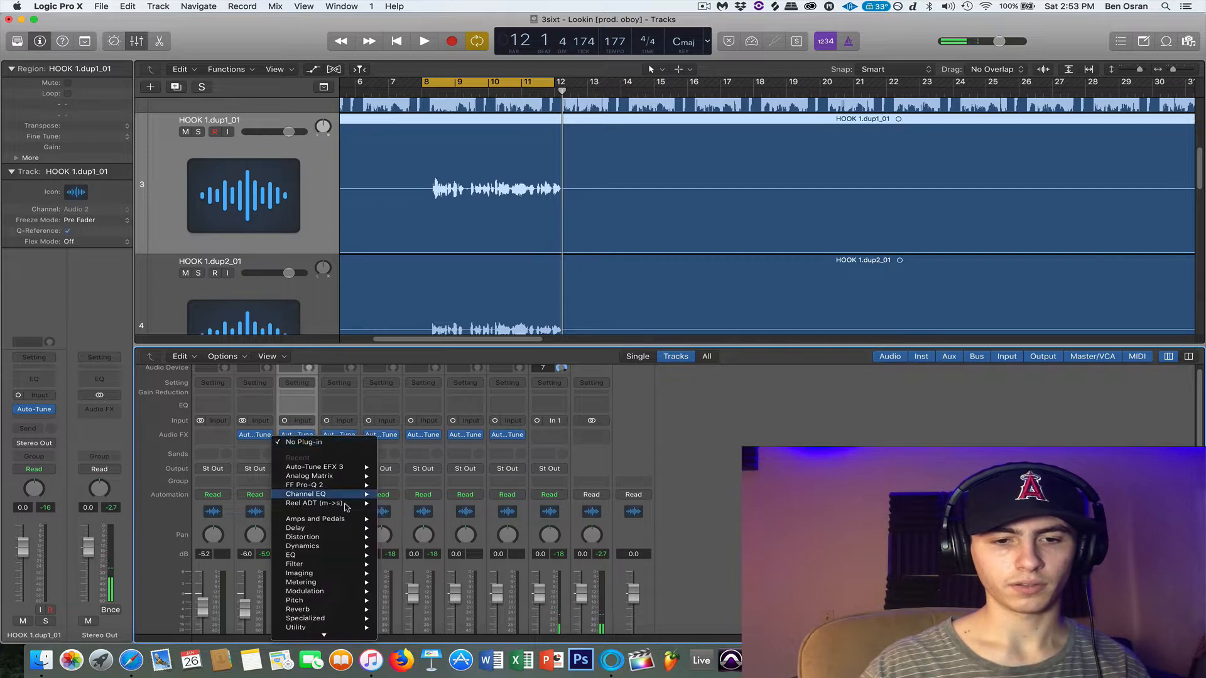
mouse_move(339, 556)
mouse_move(425, 557)
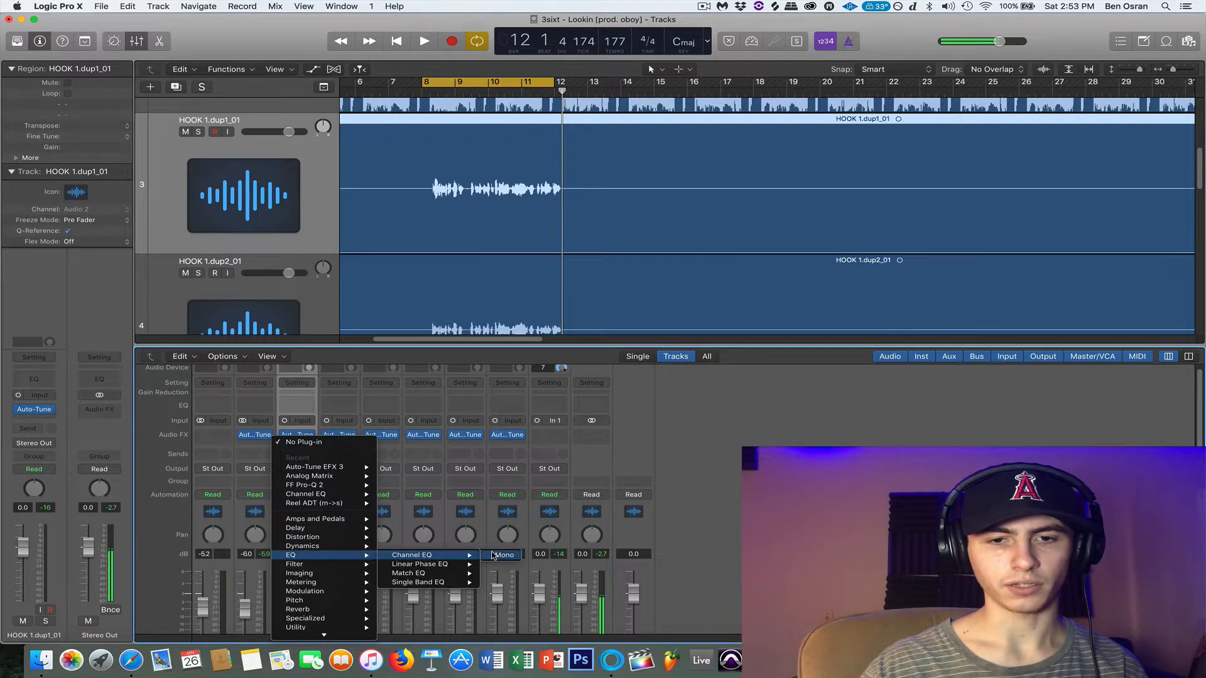
click(500, 555)
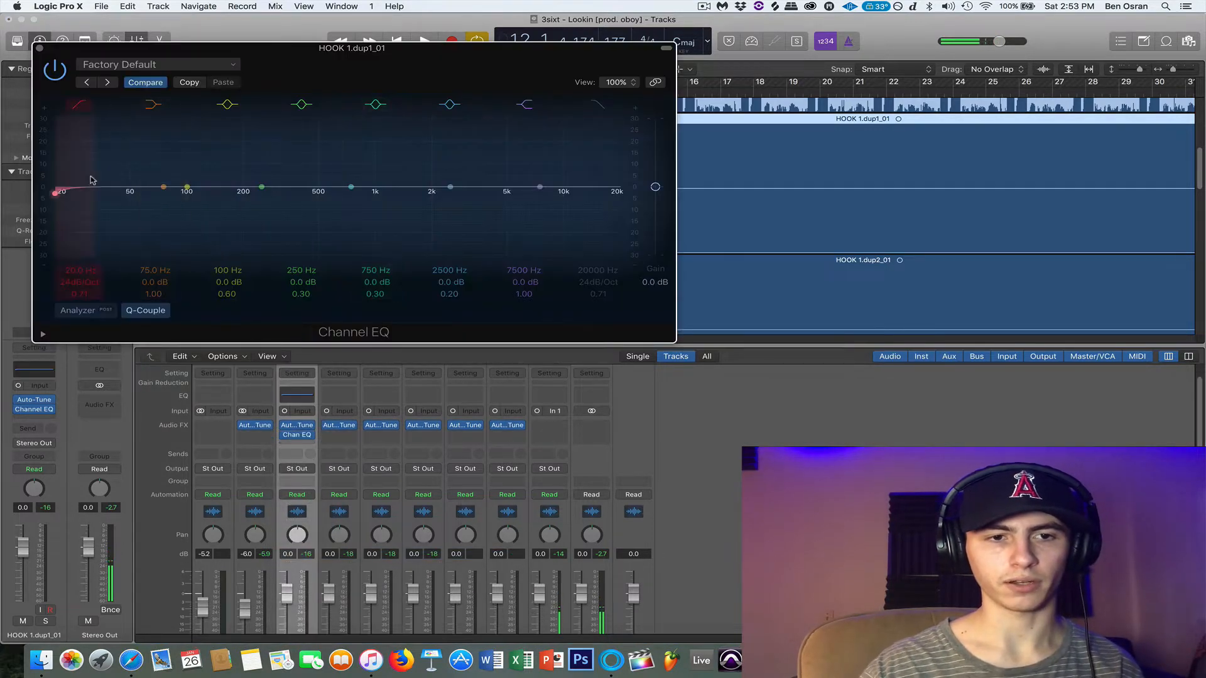
Set the Channel EQ low cut to 124 Hz while soloing HOOK 1.dup1_01 with the Lookin beat, and stop playback
drag(90, 180, 258, 194)
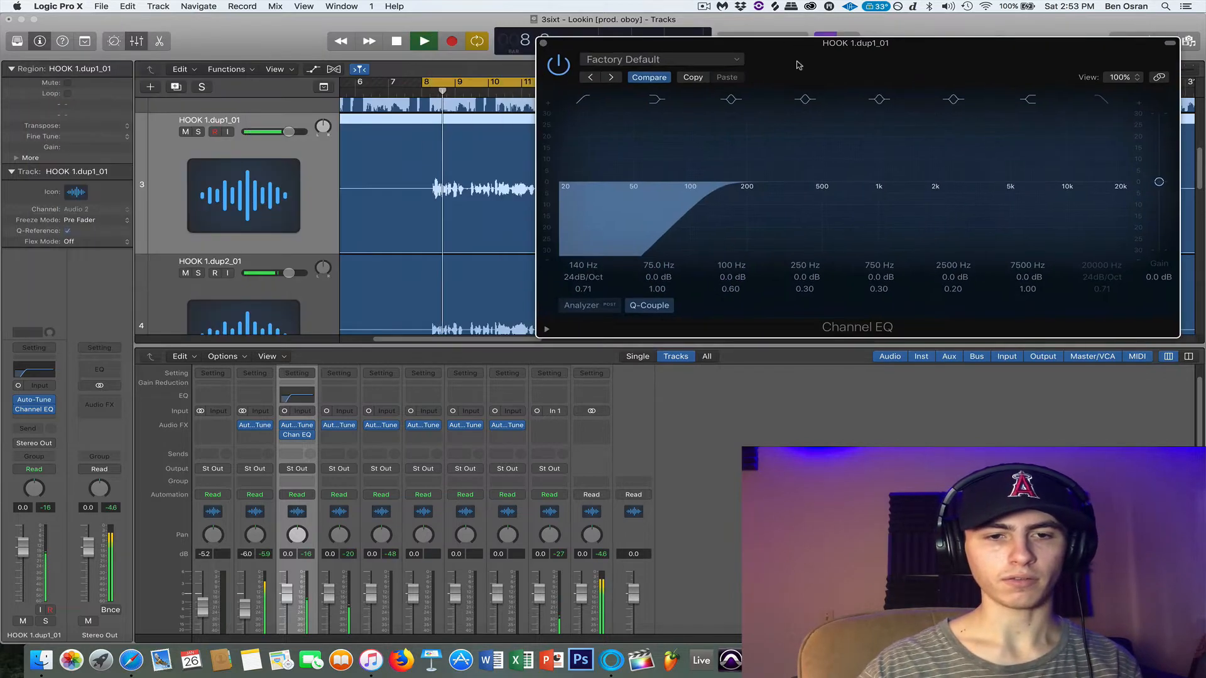
scroll(196, 139, up, 3)
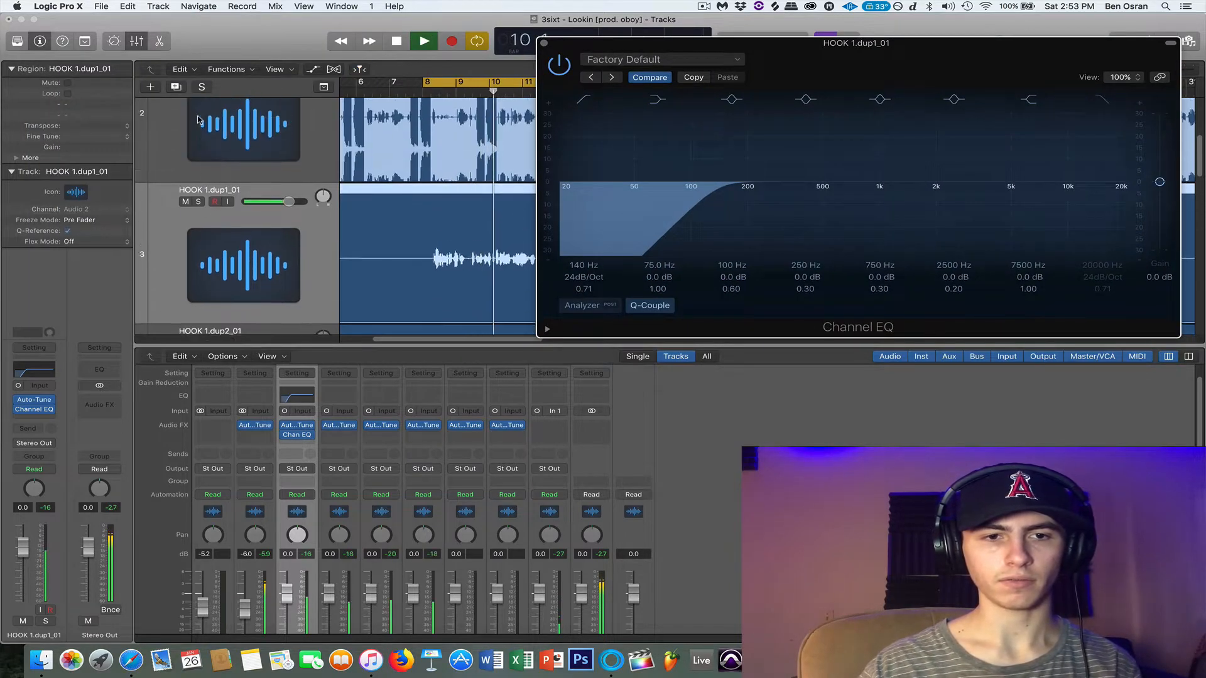
scroll(198, 120, up, 2)
click(199, 246)
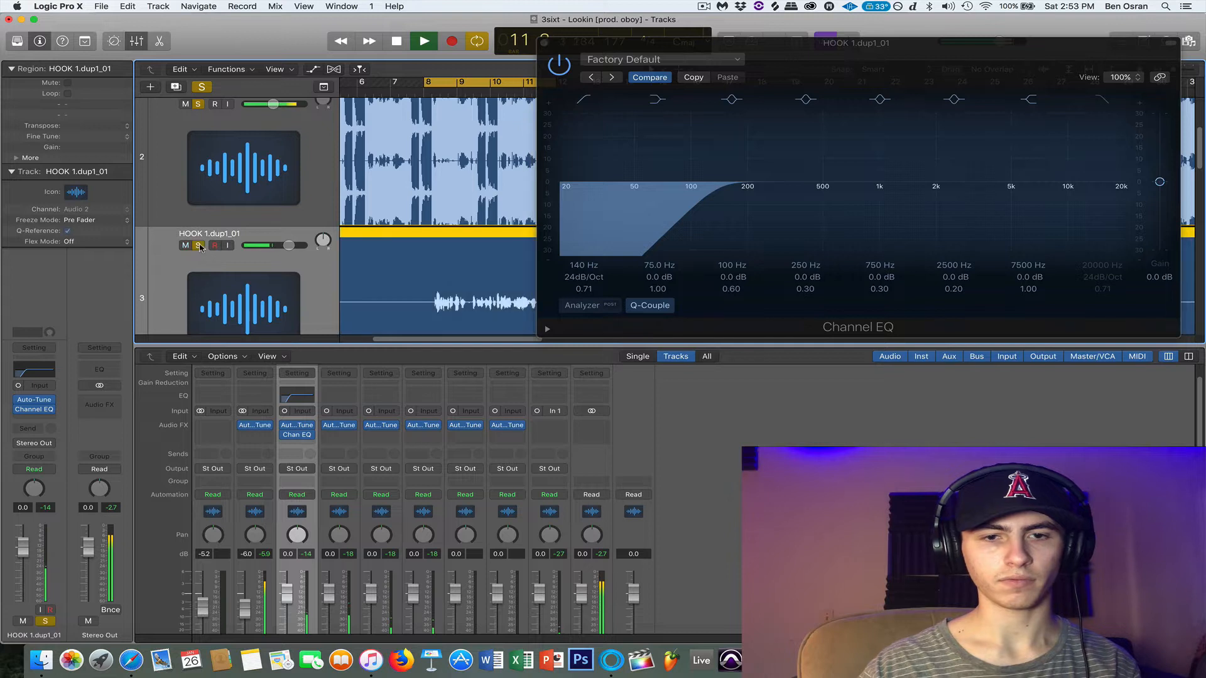
drag(719, 188, 711, 196)
scroll(301, 217, down, 4)
key(space)
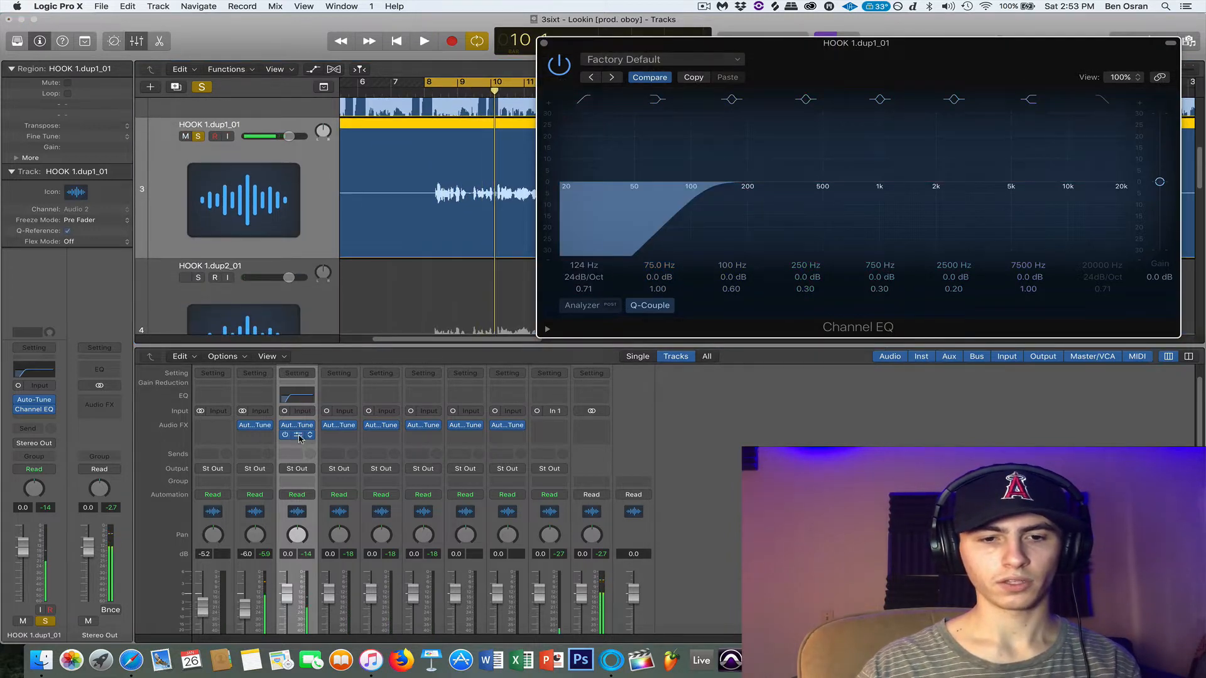
Turn off solo on HOOK 1.dup1_01 and Lookin, and copy the Channel EQ to the HOOK 1.dup2_01 track
click(198, 136)
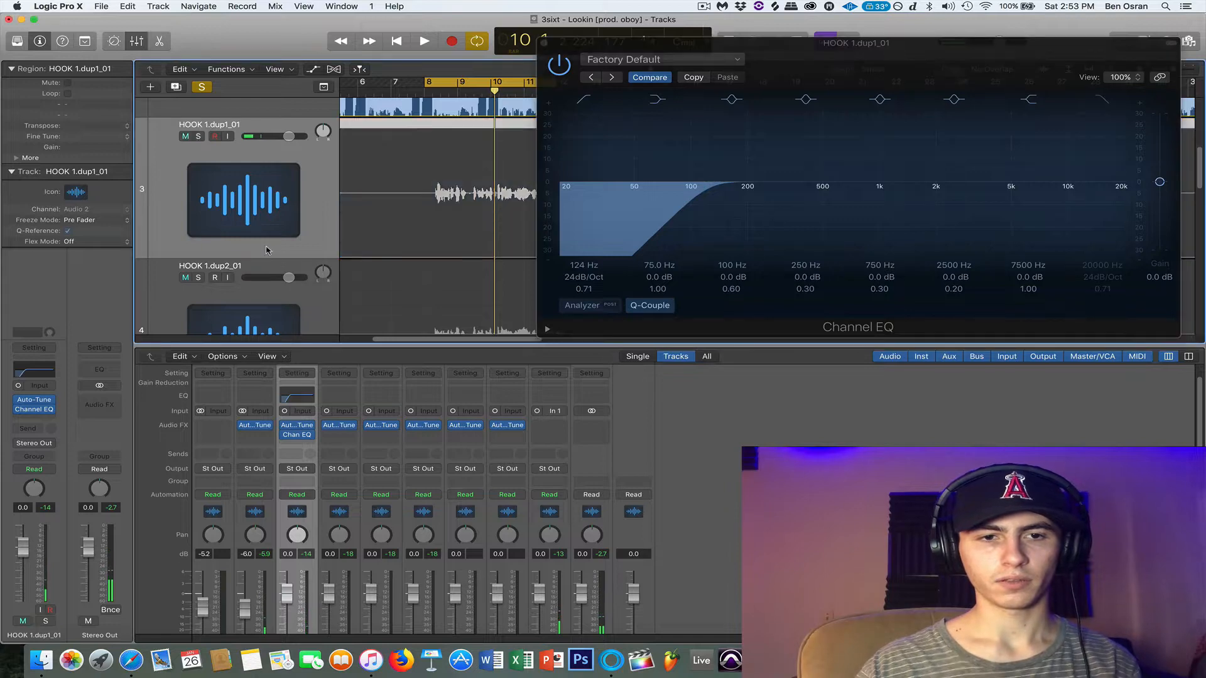
scroll(266, 250, up, 4)
click(200, 258)
scroll(331, 264, down, 1)
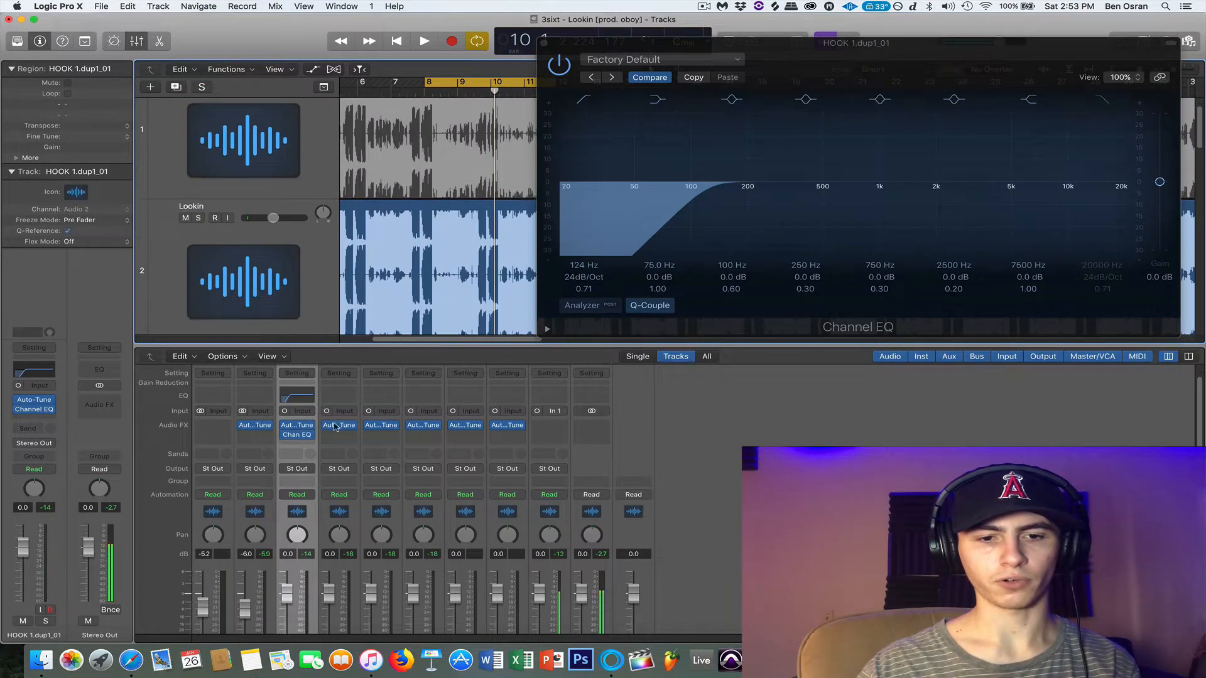
drag(337, 438, 338, 438)
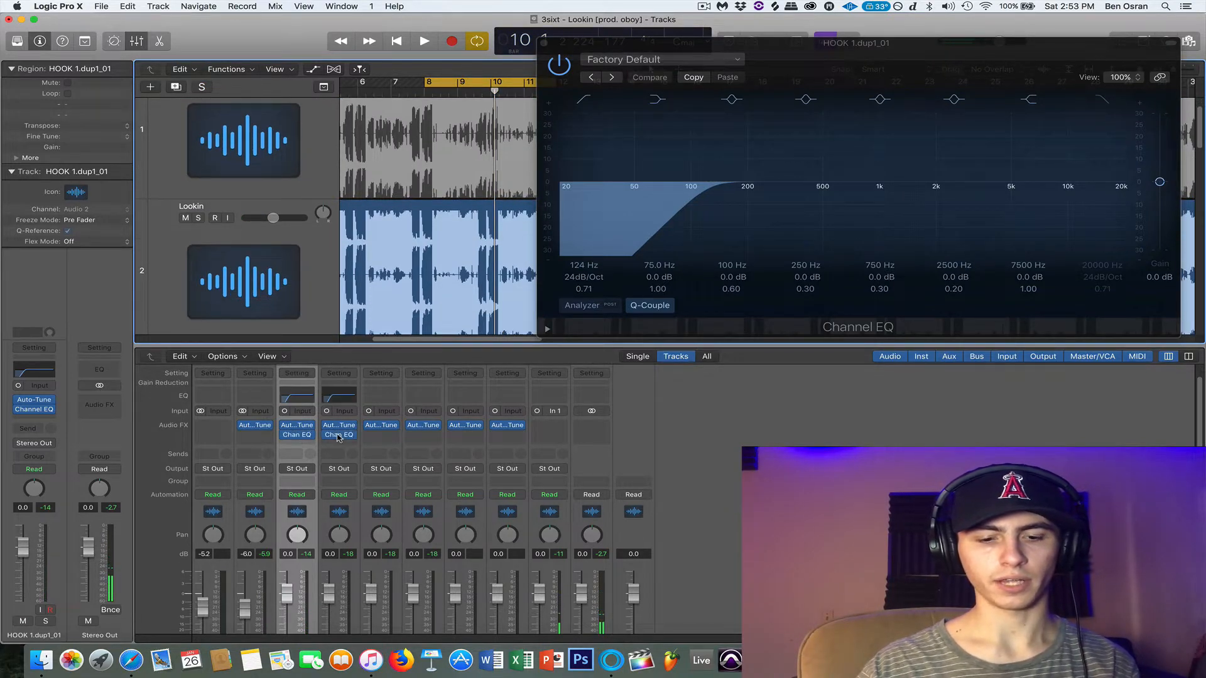
click(544, 43)
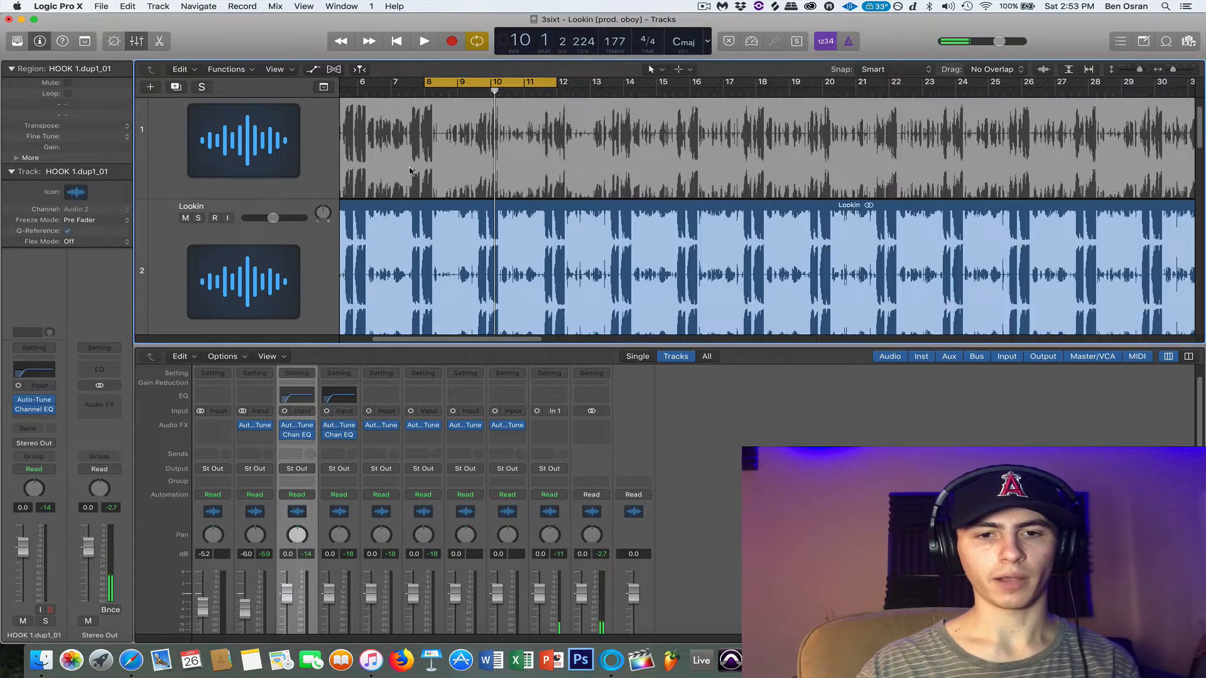
Extend the end of the cycle range to bar 16, past the second hook vocals
scroll(412, 174, down, 10)
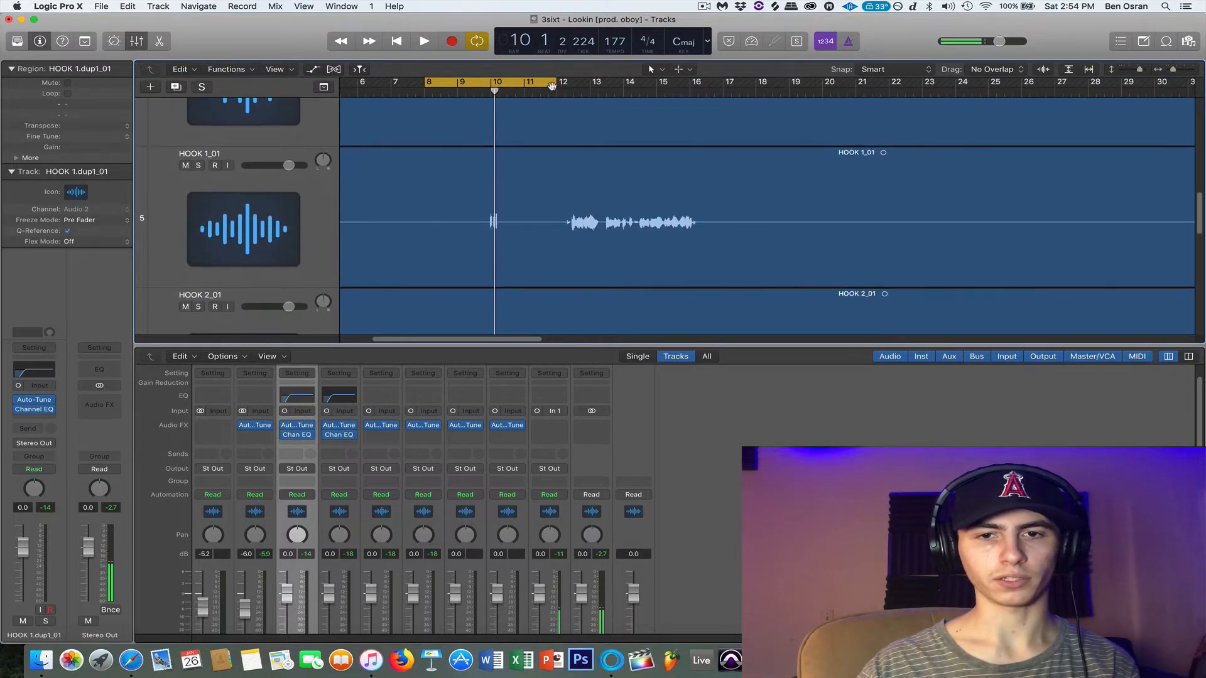
drag(551, 84, 699, 82)
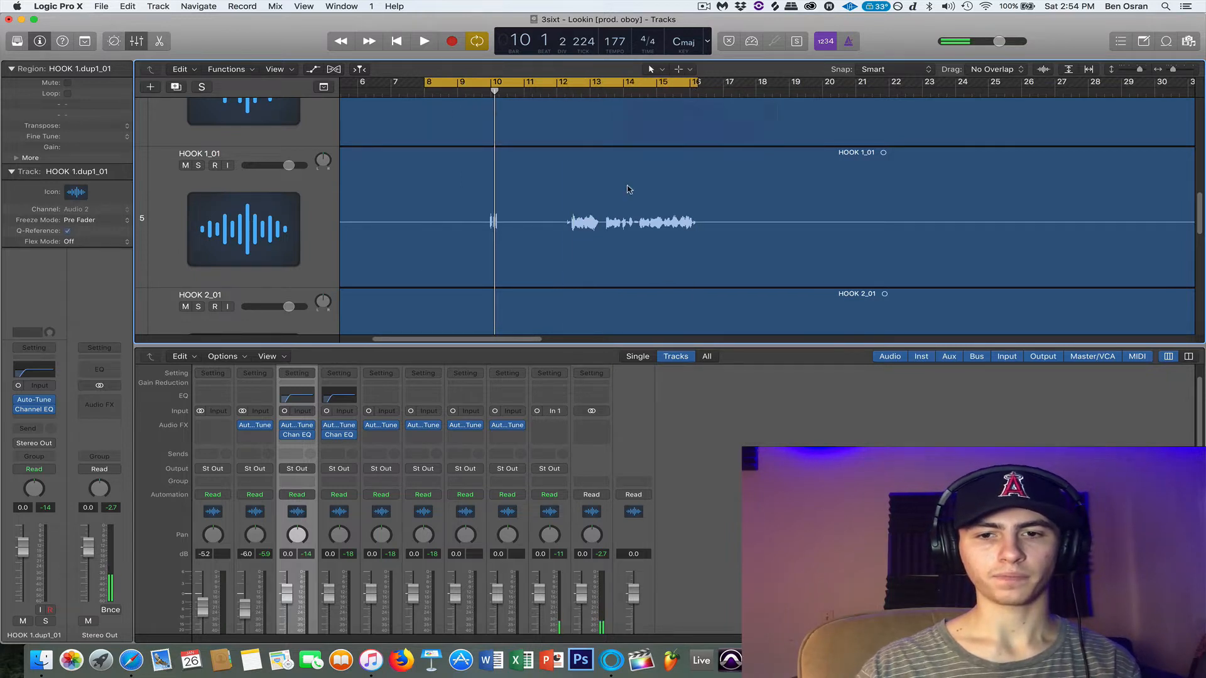
Copy the low-cut Channel EQ to the HOOK 1_01 and HOOK 2_01 tracks
scroll(627, 189, down, 3)
click(304, 207)
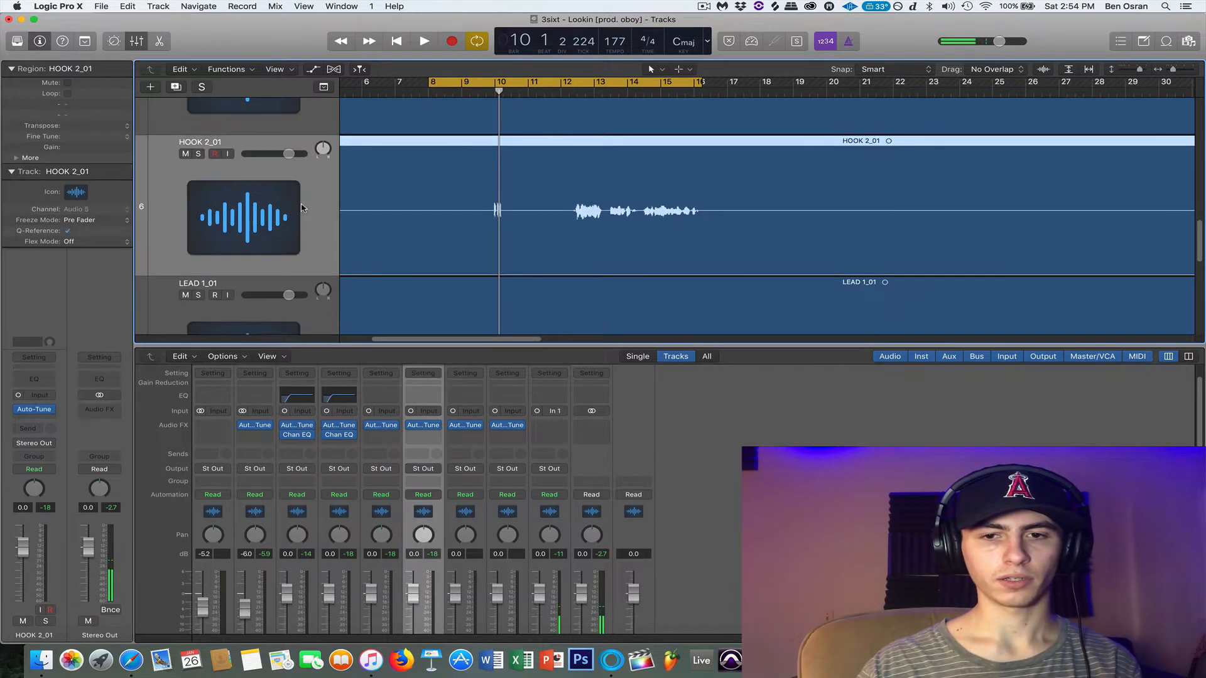
scroll(308, 220, down, 3)
click(314, 245)
click(324, 153)
scroll(320, 189, up, 3)
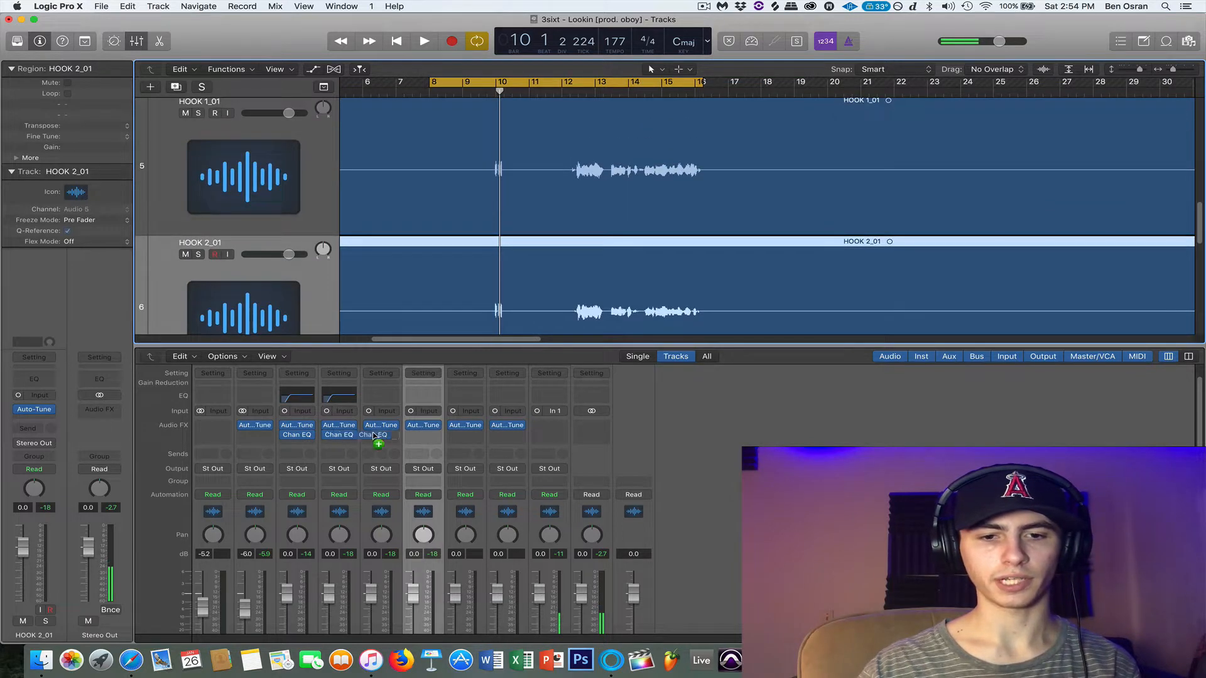
drag(420, 438, 423, 438)
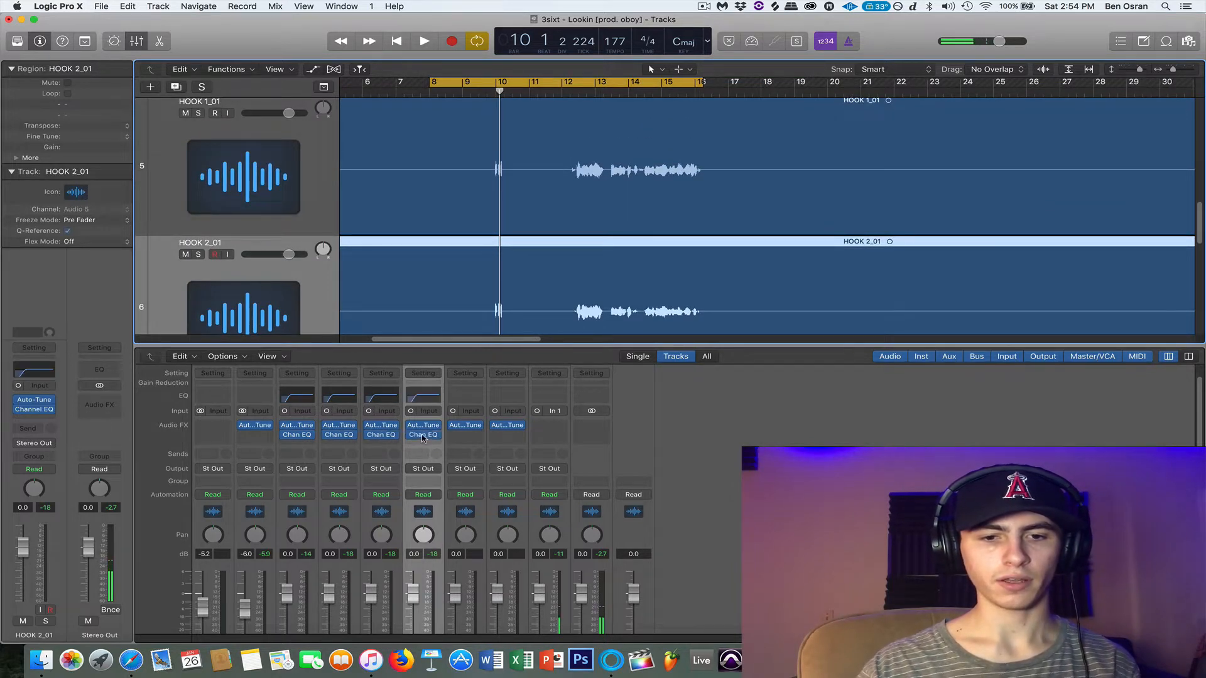
Insert the mono Waves CLA-76 compressor after Channel EQ on HOOK 1.dup1_01, and move its window clear of the track headers
click(302, 446)
mouse_move(360, 550)
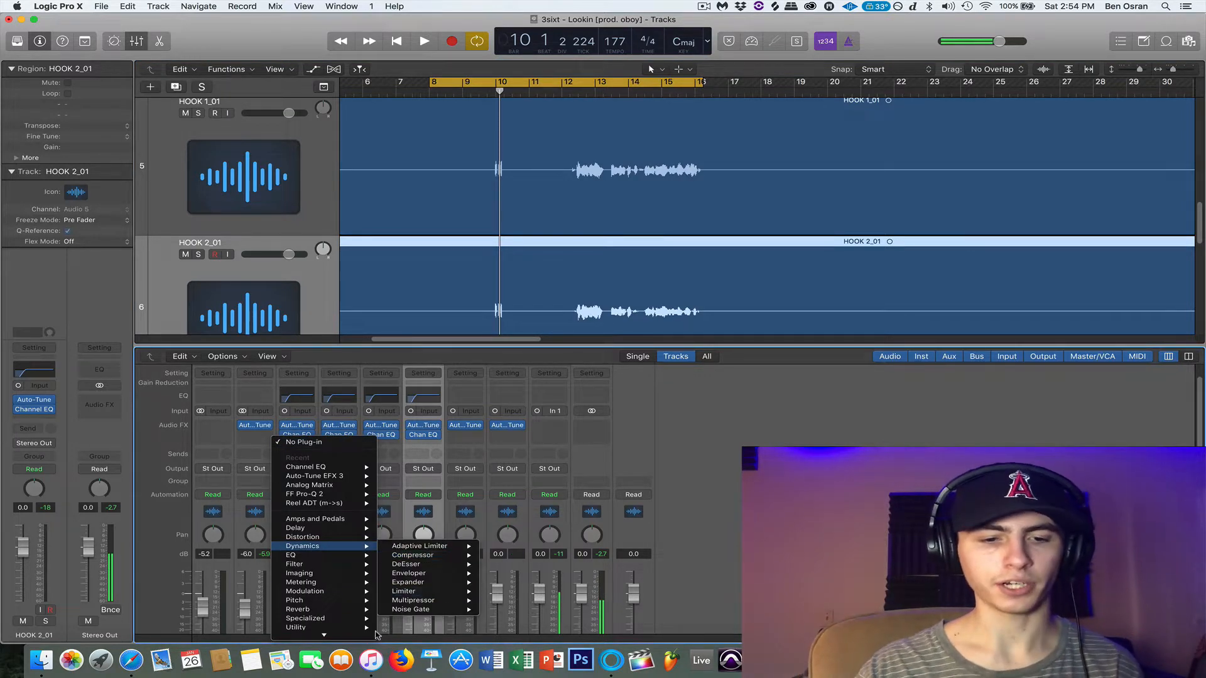
mouse_move(314, 634)
mouse_move(401, 625)
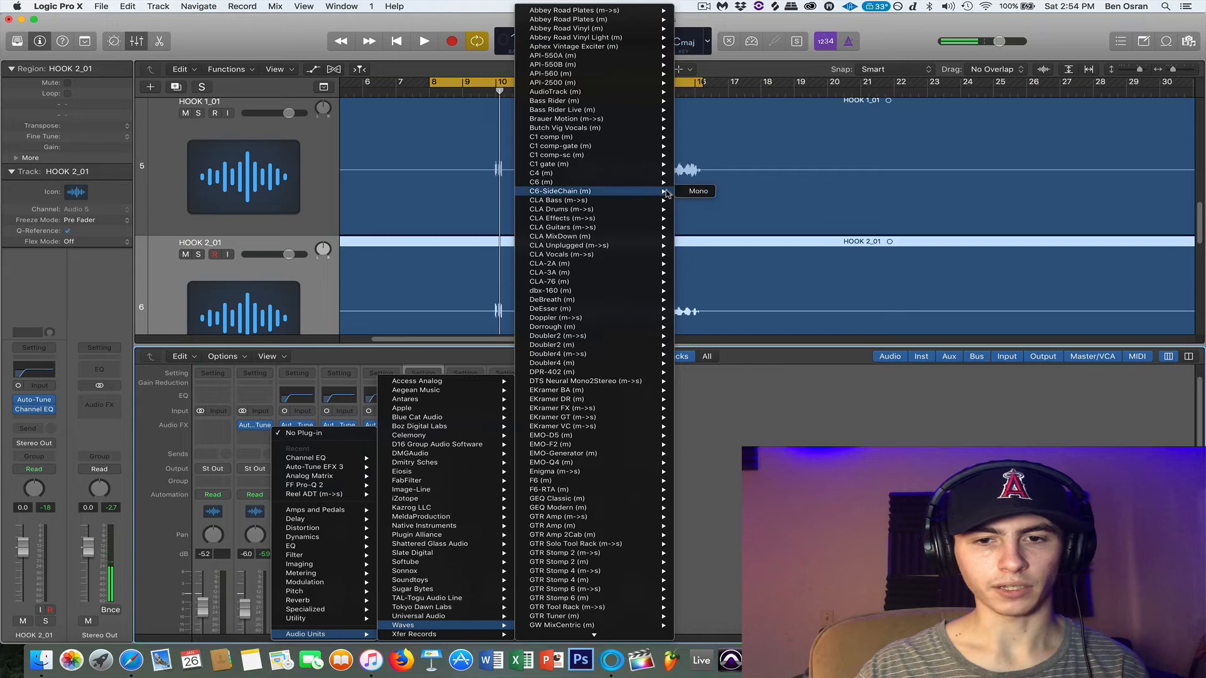
click(699, 282)
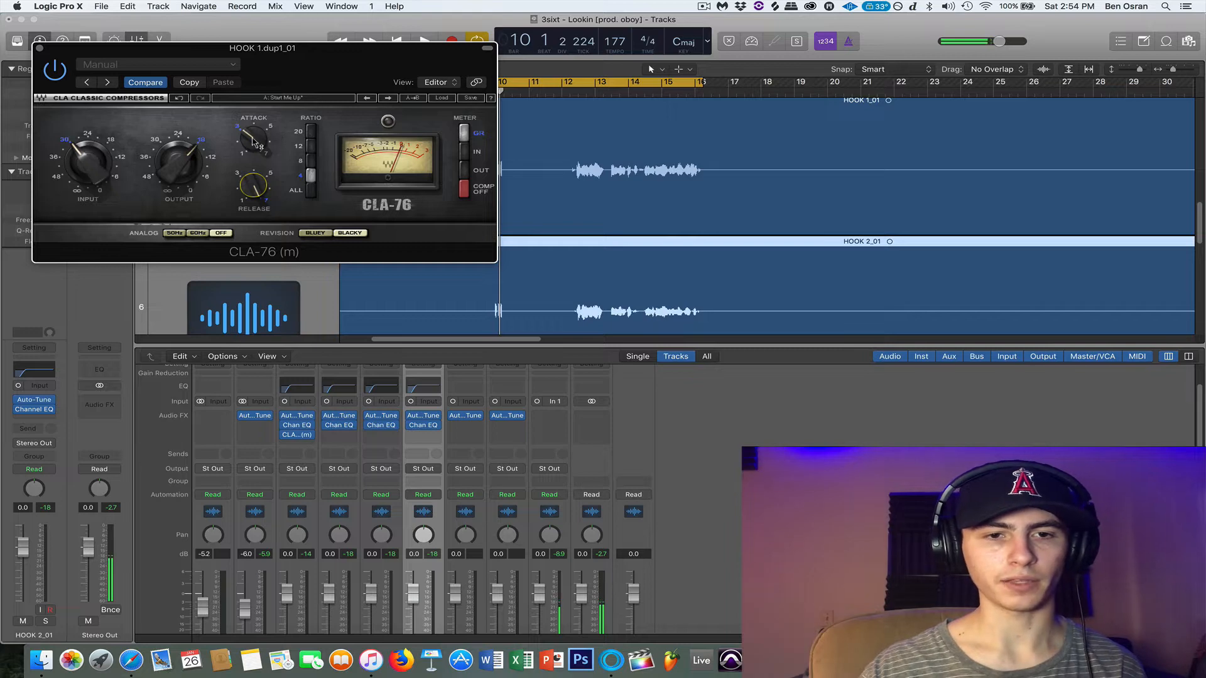
drag(289, 65, 829, 110)
Raise the CLA-76 input and lower its output, both to around the 24 mark, while playing the HOOK 1.dup1_01 vocals
scroll(449, 204, up, 3)
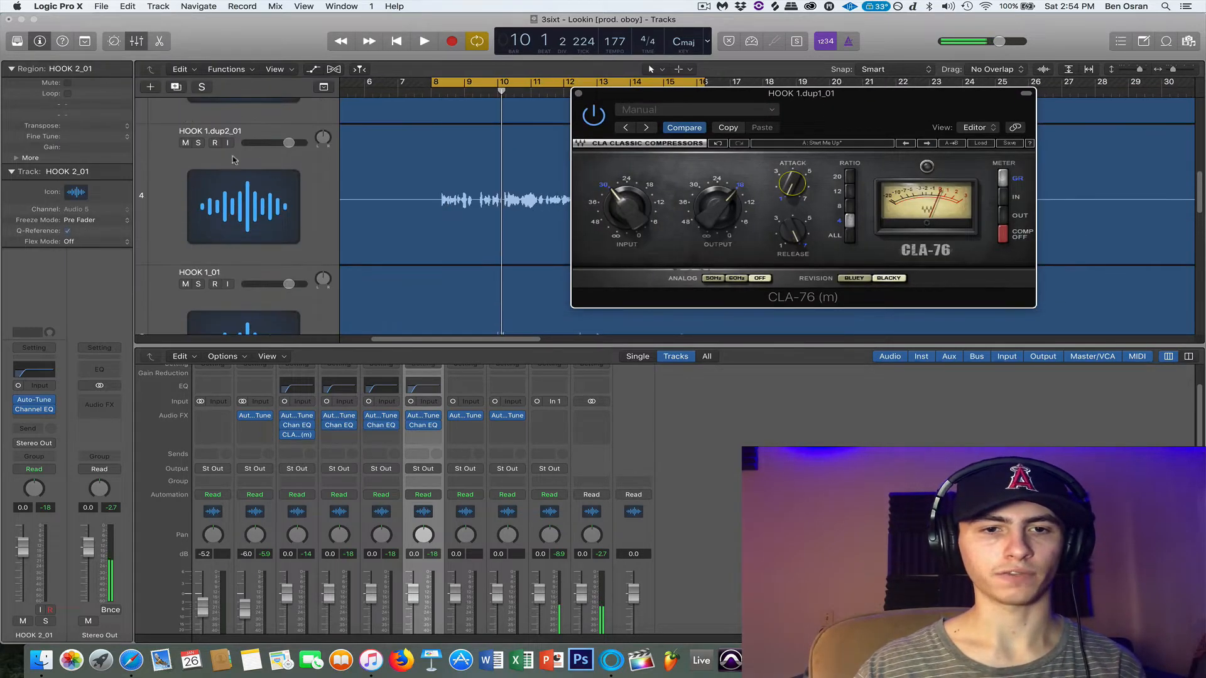
click(306, 183)
scroll(304, 183, up, 2)
click(304, 183)
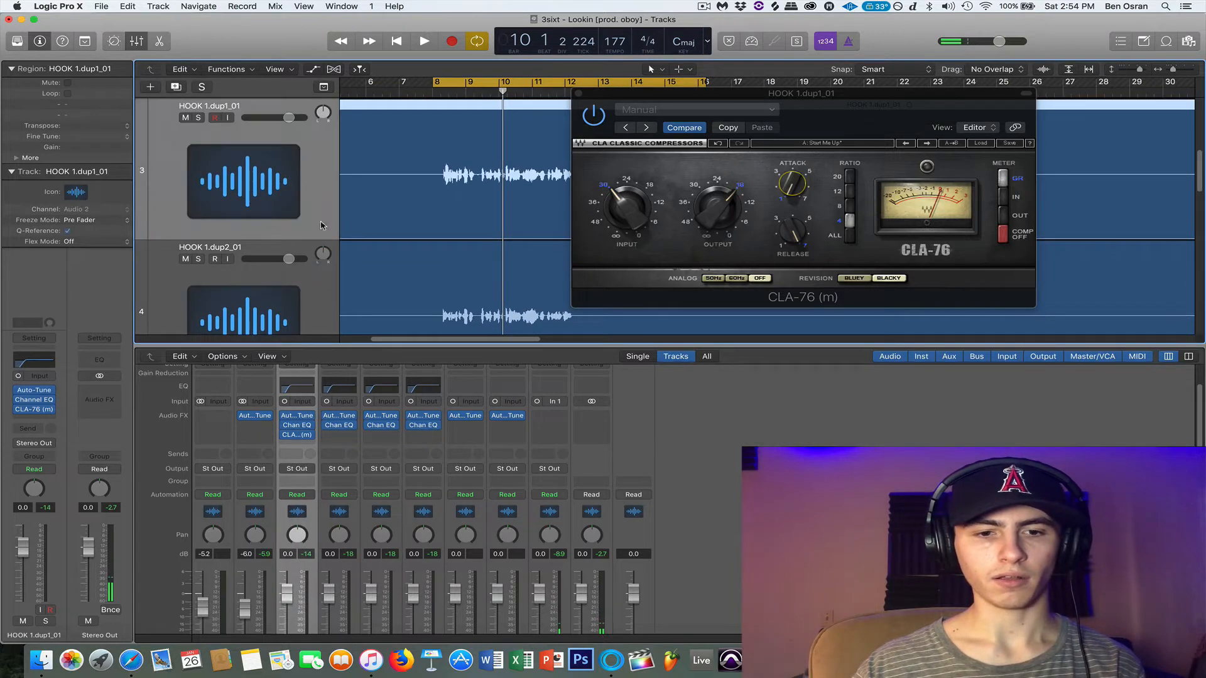
key(space)
drag(627, 211, 629, 196)
drag(716, 208, 717, 223)
drag(628, 210, 628, 206)
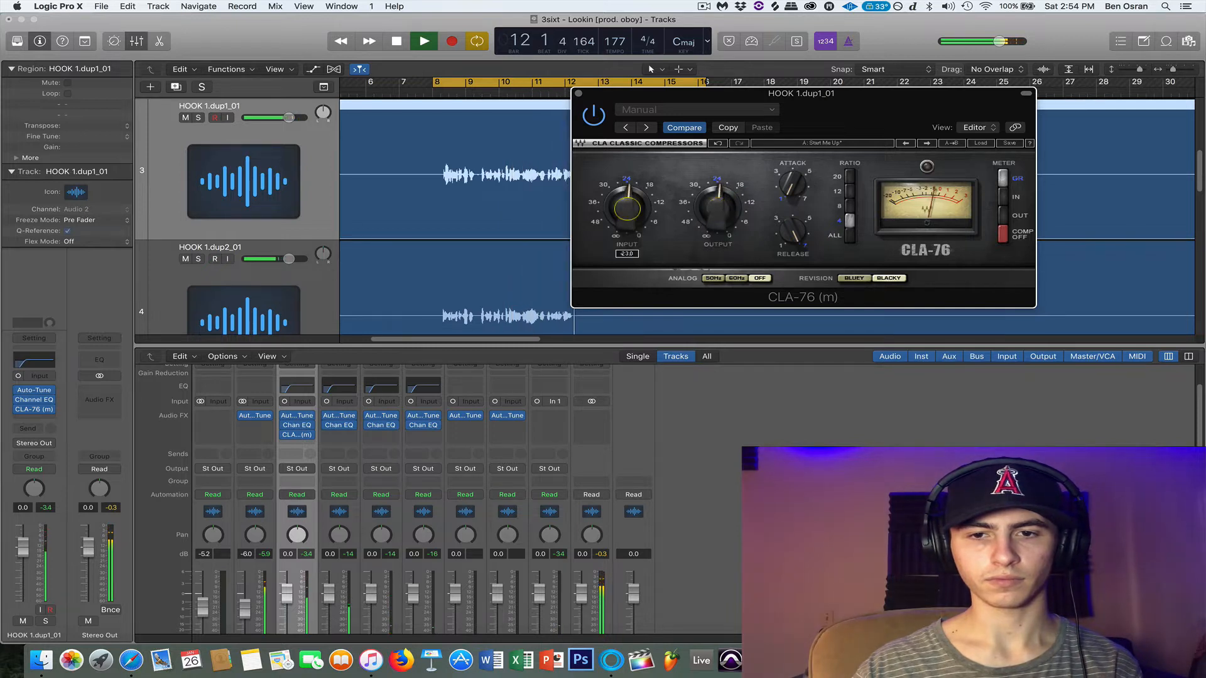
key(space)
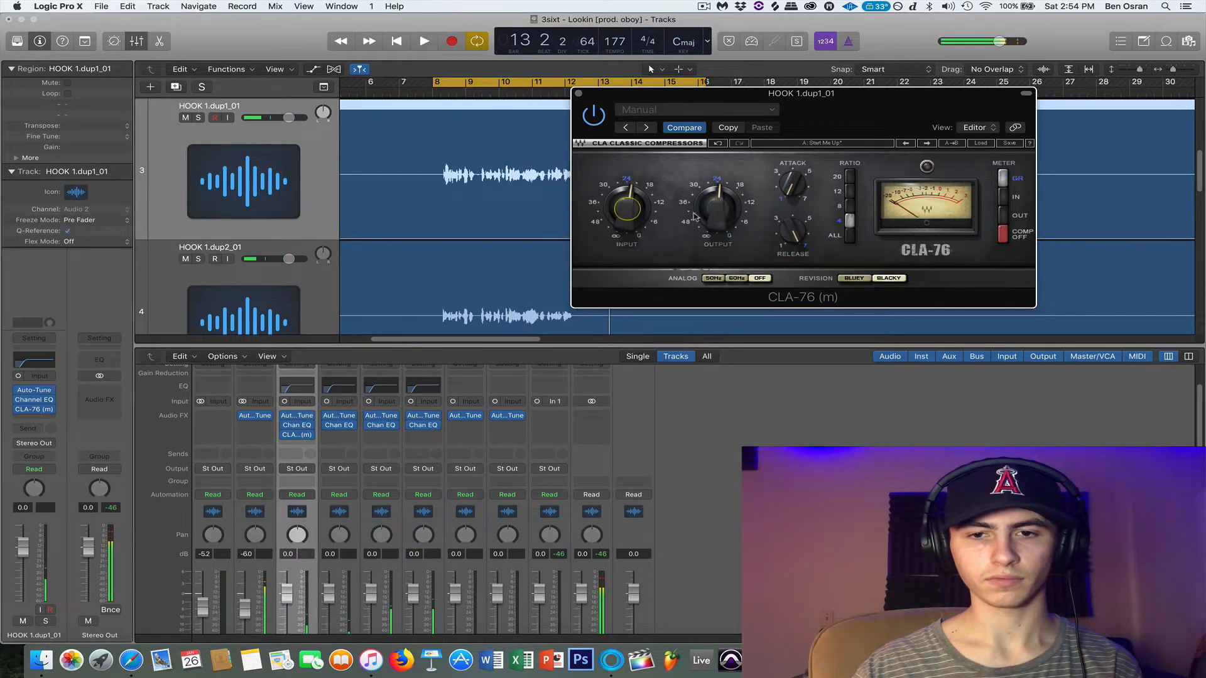
key(space)
drag(717, 208, 717, 213)
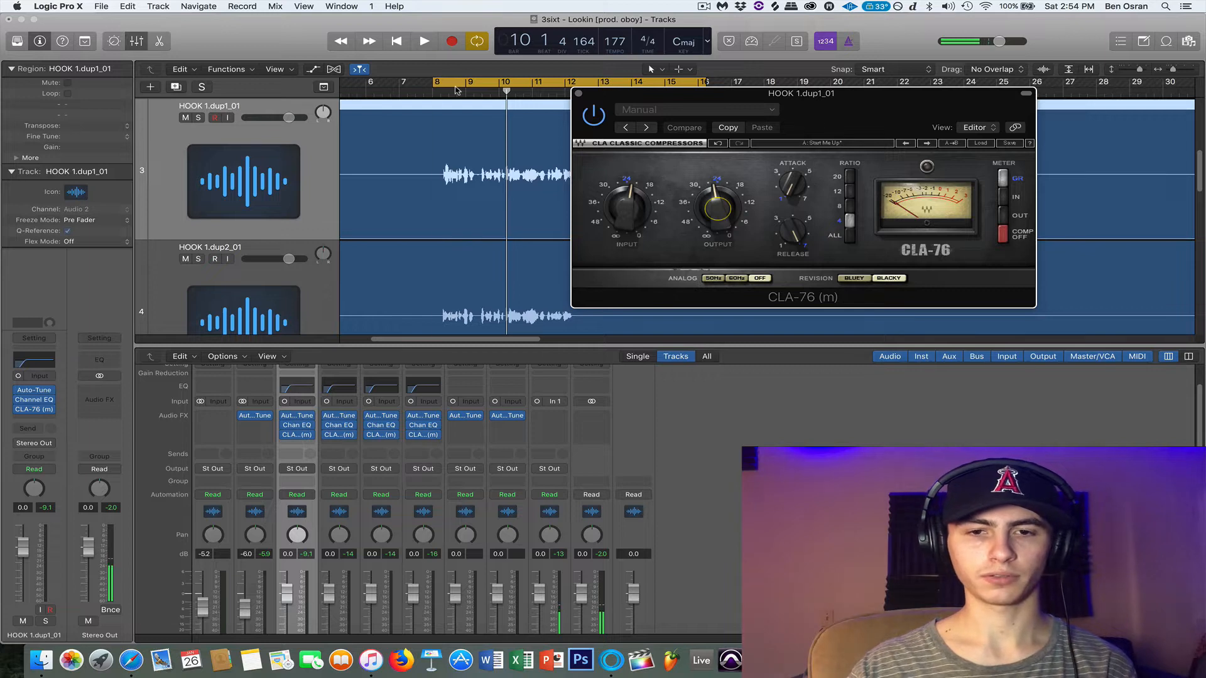
Play the compressed hook vocals with the beat from bar 8 to bar 16, and close the CLA-76 window
key(space)
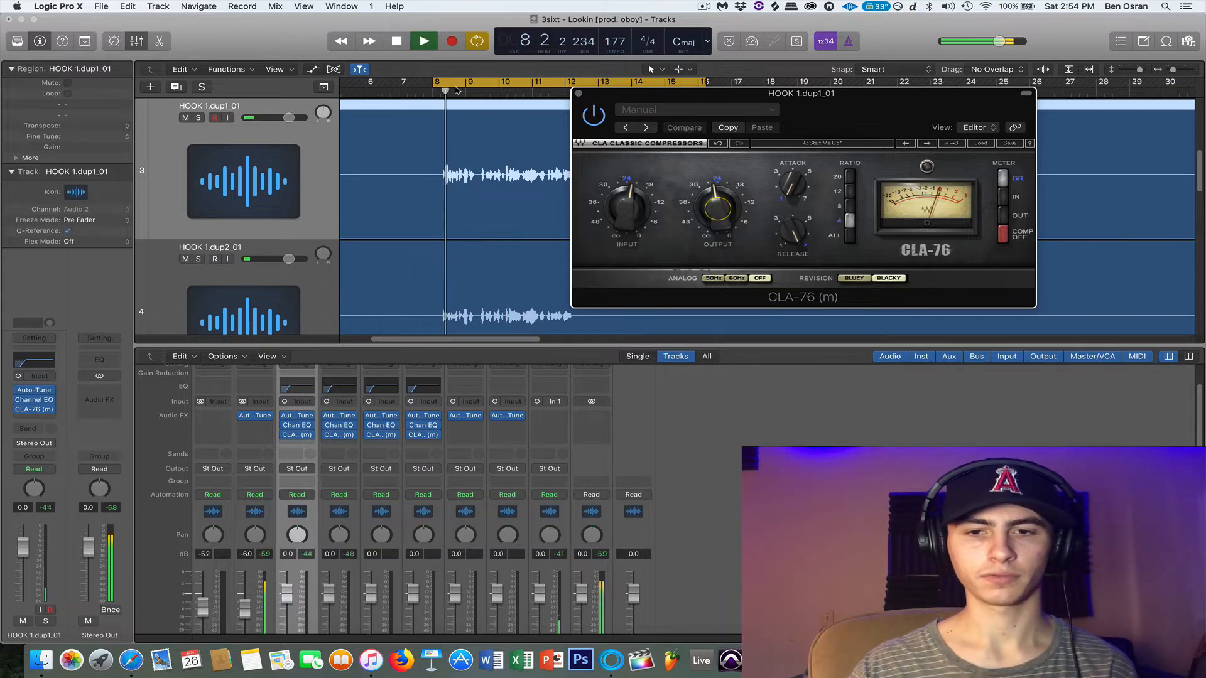
click(307, 302)
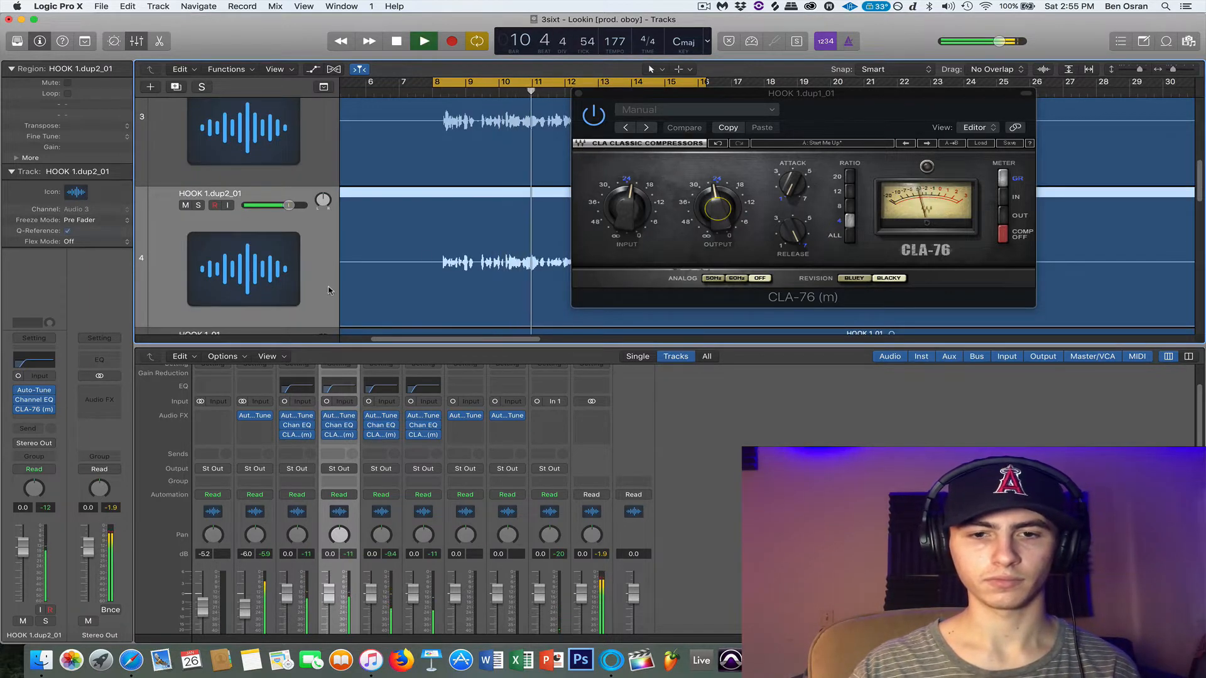
scroll(438, 253, down, 3)
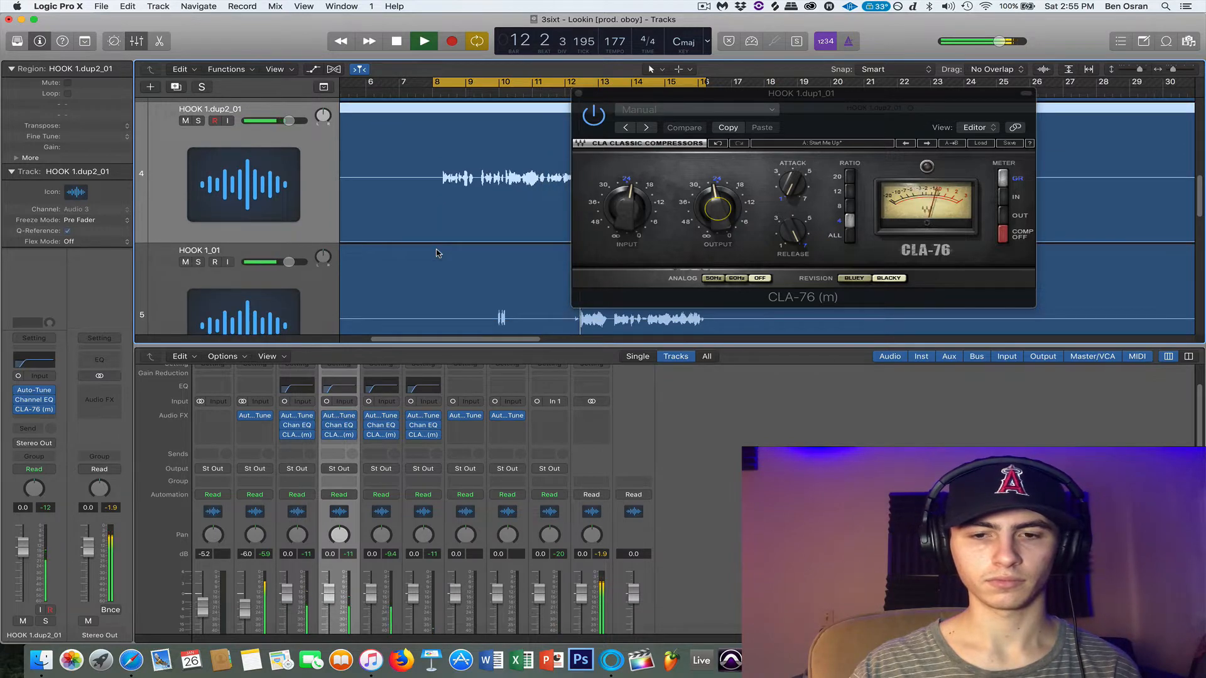
scroll(438, 253, up, 6)
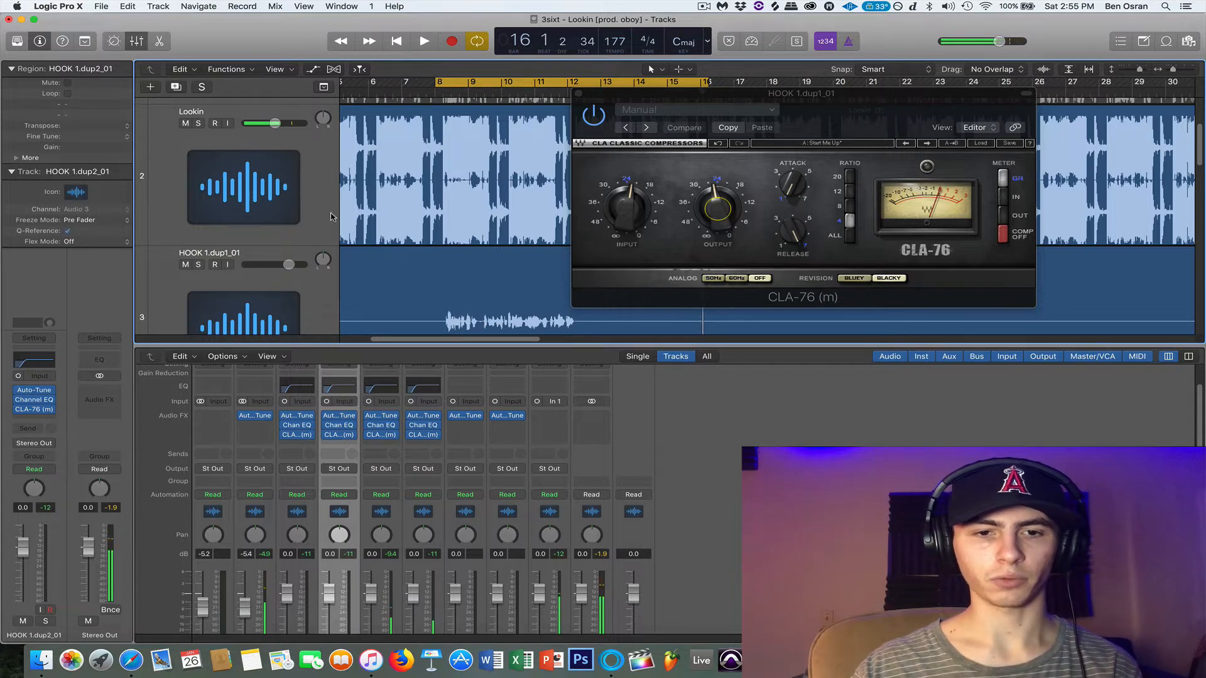
scroll(331, 217, down, 1)
click(322, 241)
scroll(322, 240, down, 8)
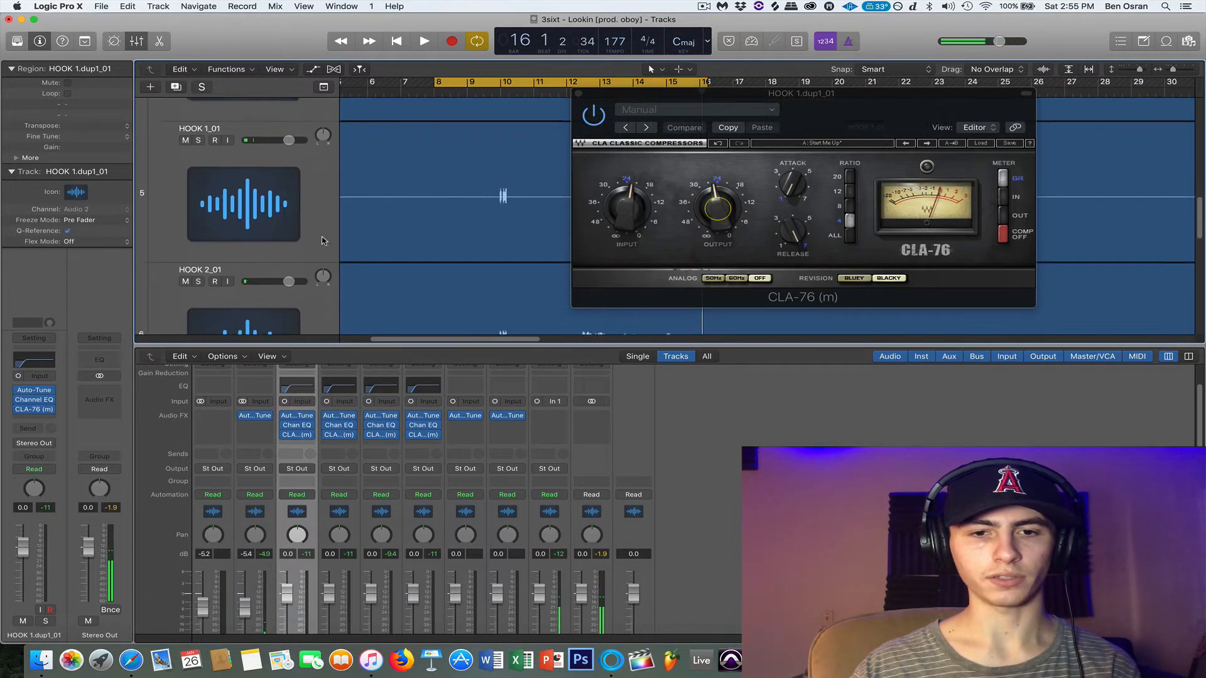
click(579, 94)
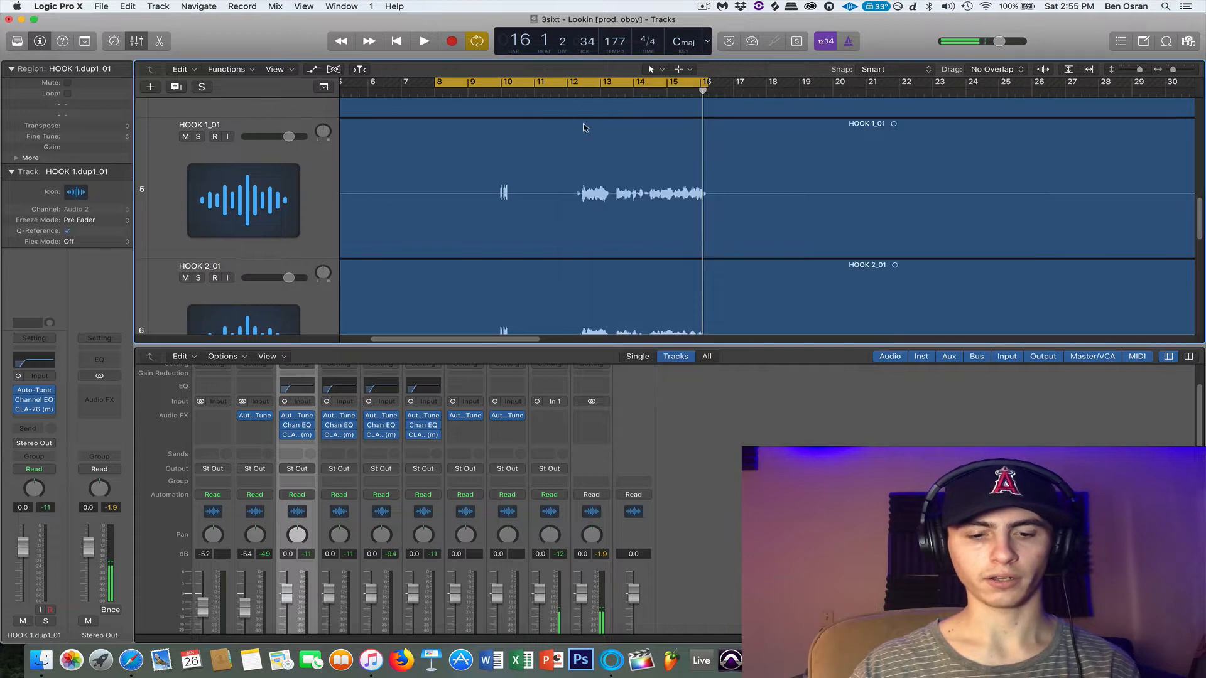
Reduce the track height and select the four hook tracks from HOOK 1.dup1_01 to HOOK 2_01 together
scroll(439, 226, down, 6)
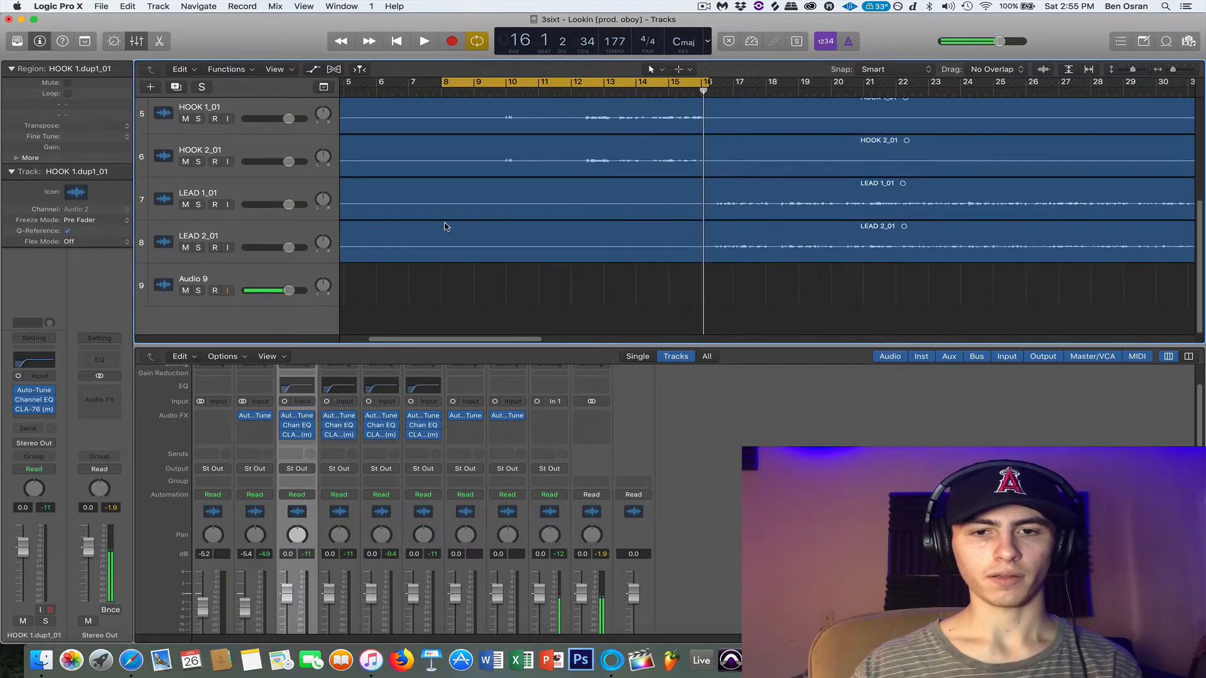
scroll(446, 226, up, 1)
scroll(445, 226, up, 3)
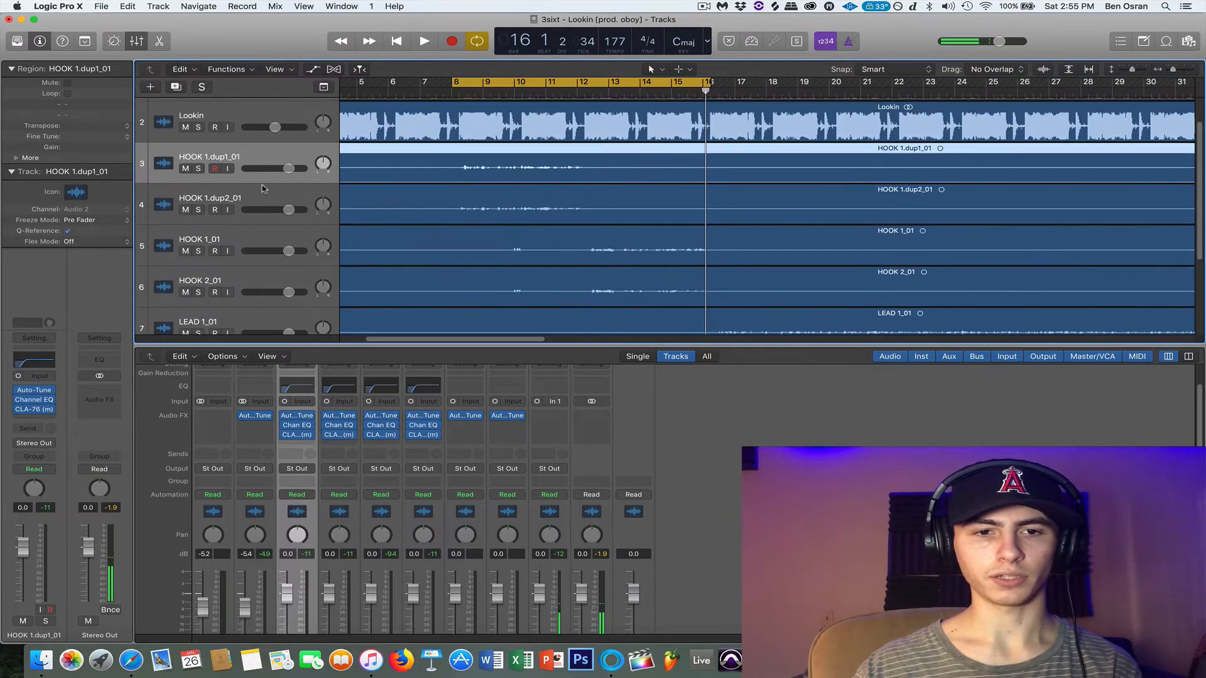
click(252, 197)
click(250, 153)
scroll(249, 222, down, 1)
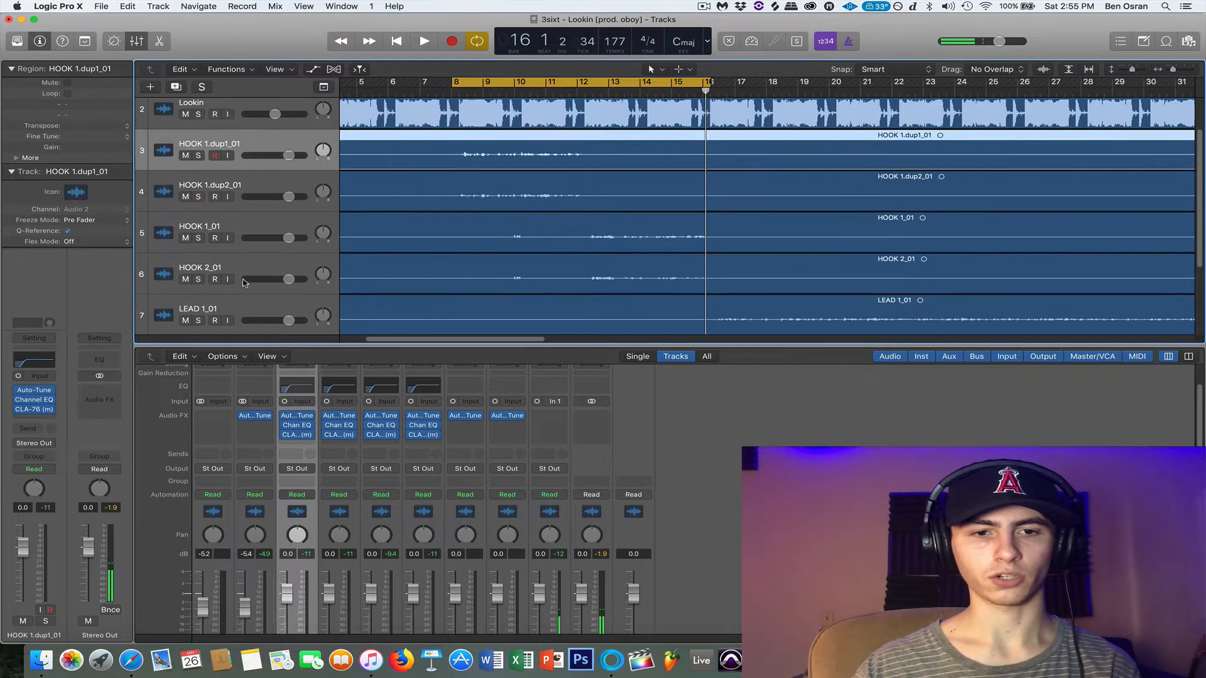
shift+click(242, 269)
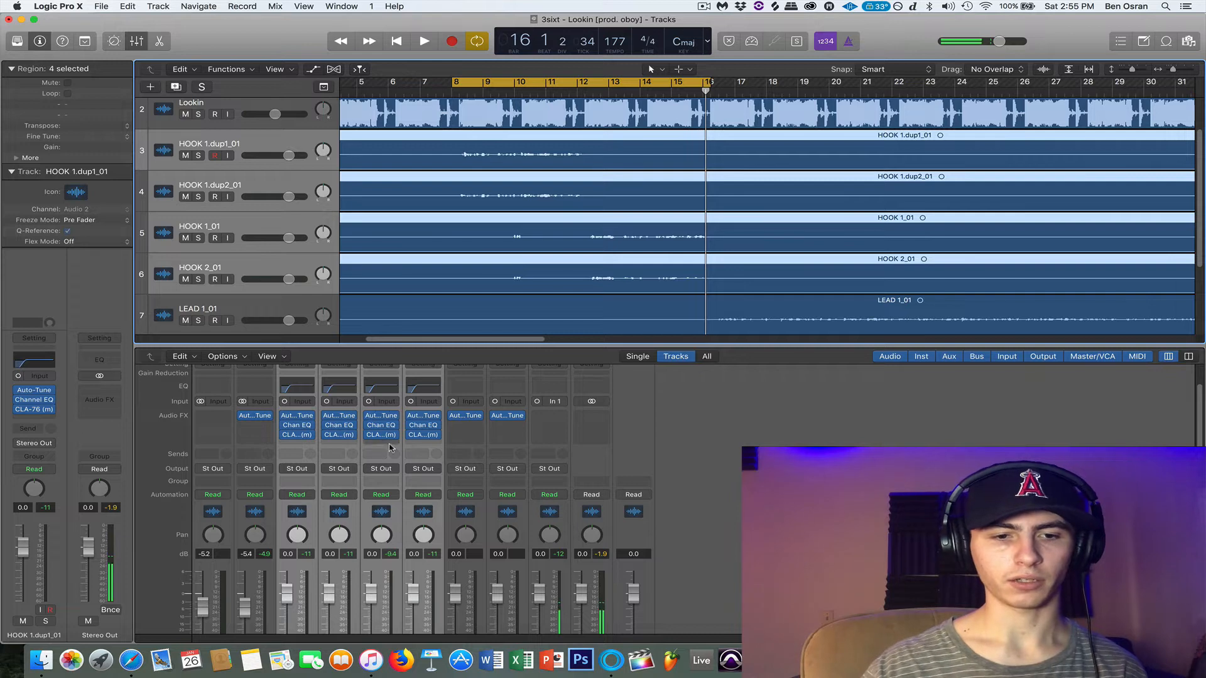
Route the output of the four selected hook tracks to Bus 1 and name the new aux channel HOOK VOX
click(373, 473)
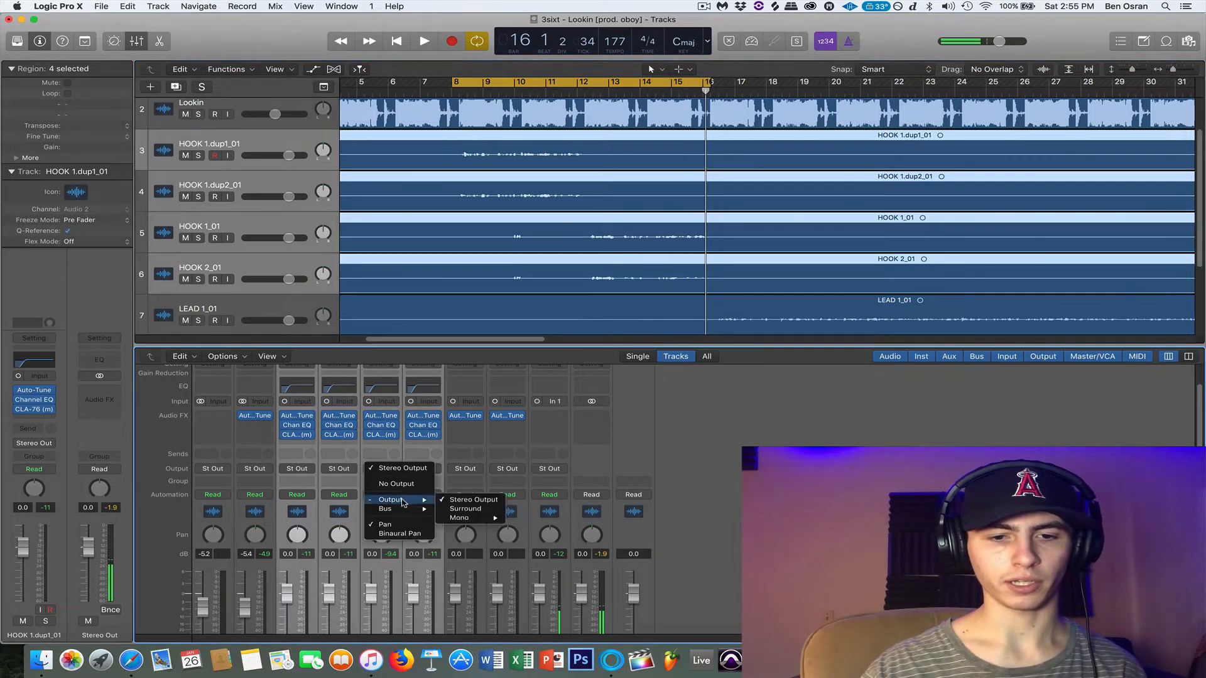
mouse_move(402, 509)
click(490, 284)
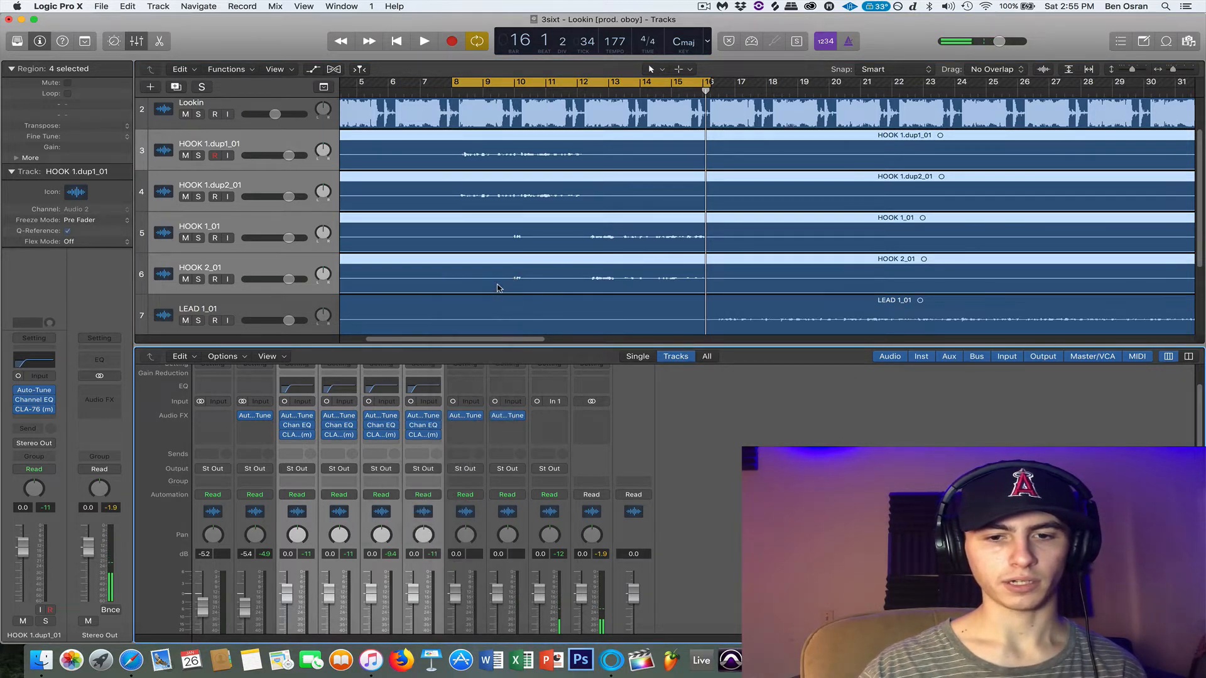
scroll(601, 426, down, 3)
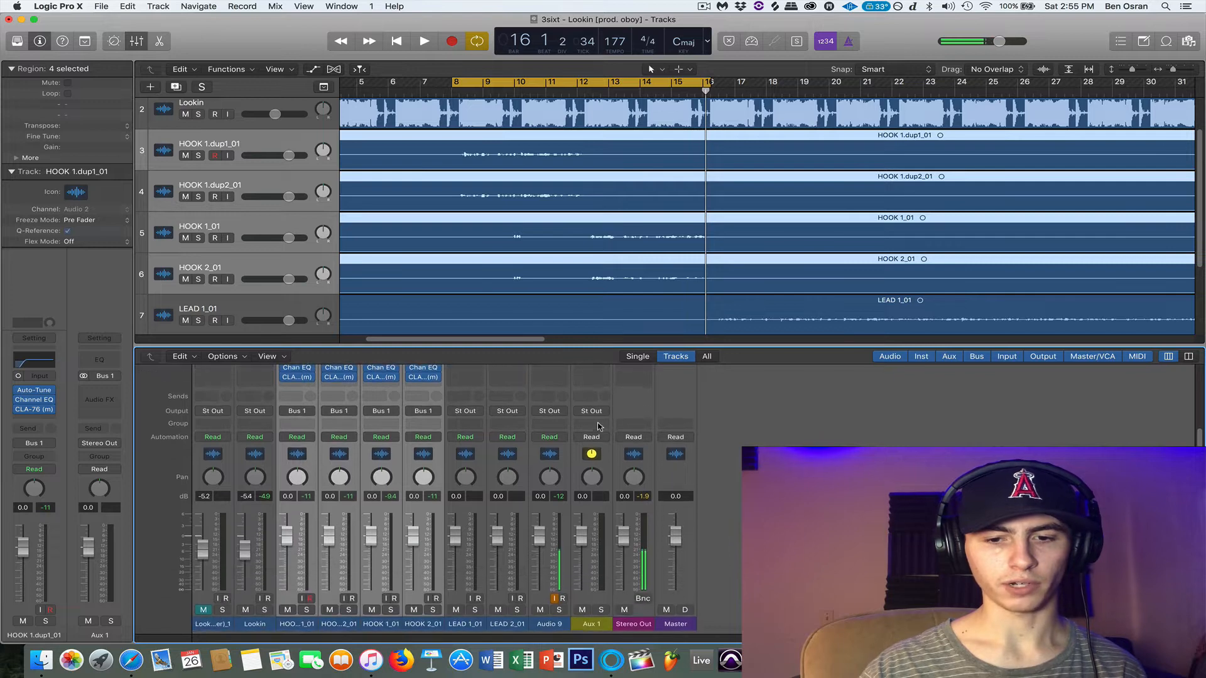
click(591, 630)
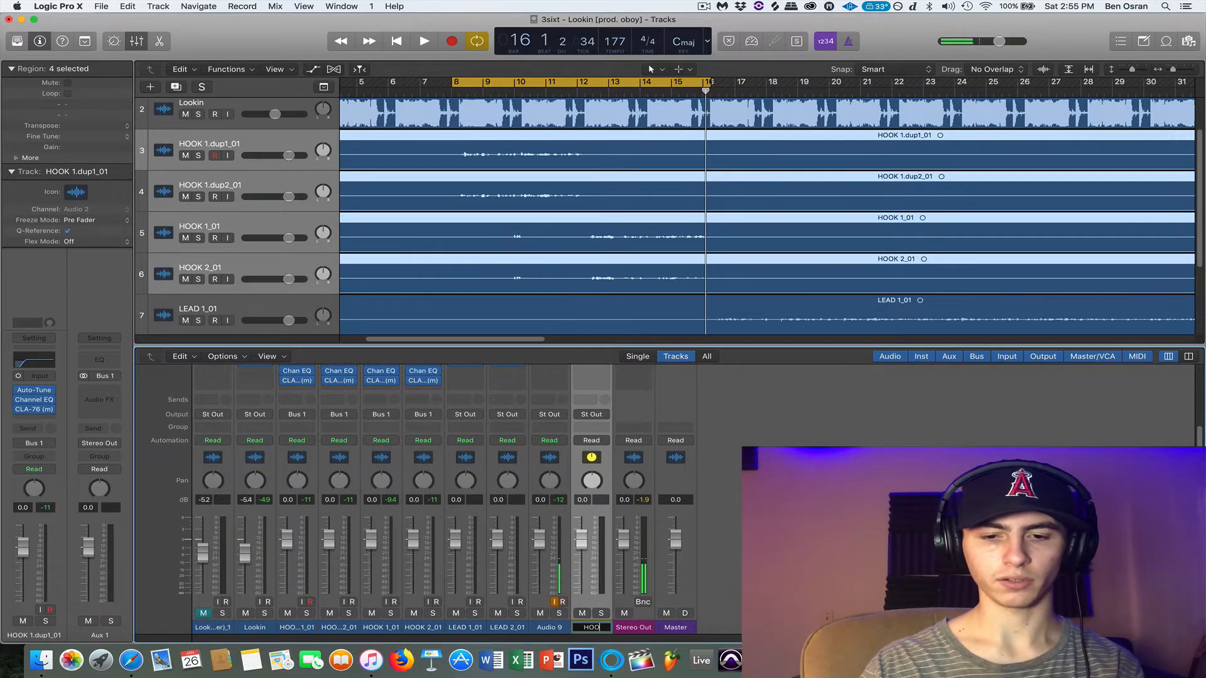
Insert a Channel EQ on the HOOK VOX aux and move its window clear of the mixer's lower half
scroll(578, 478, up, 4)
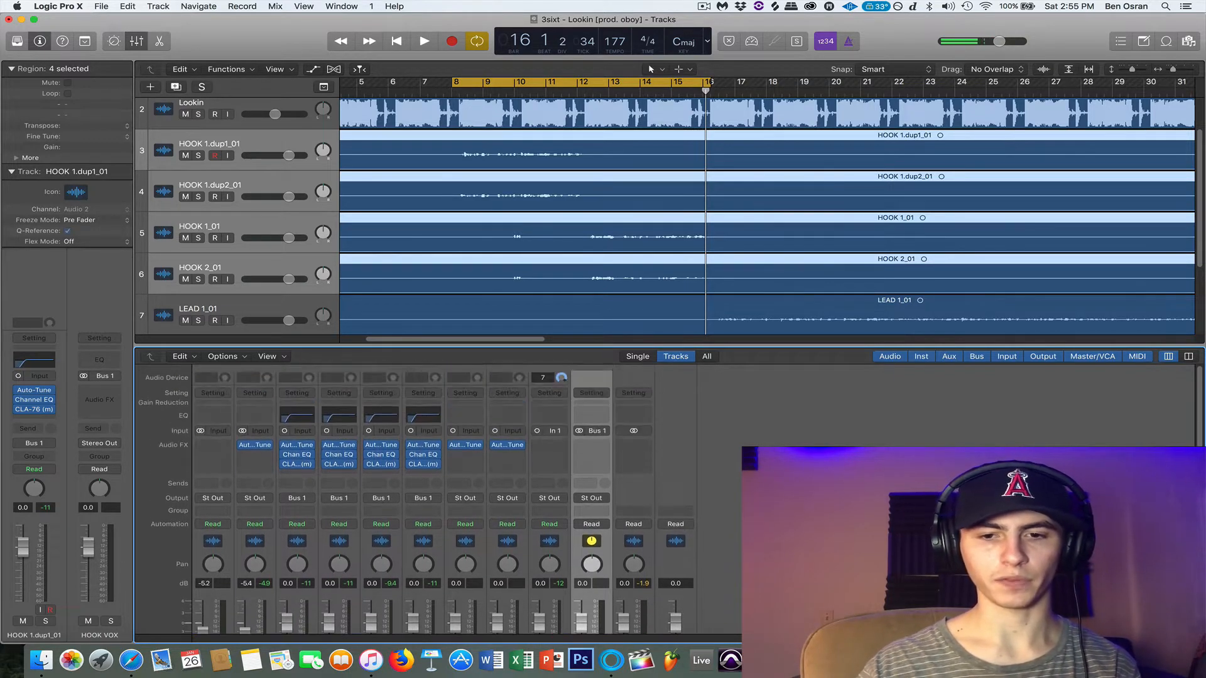
click(591, 441)
mouse_move(628, 554)
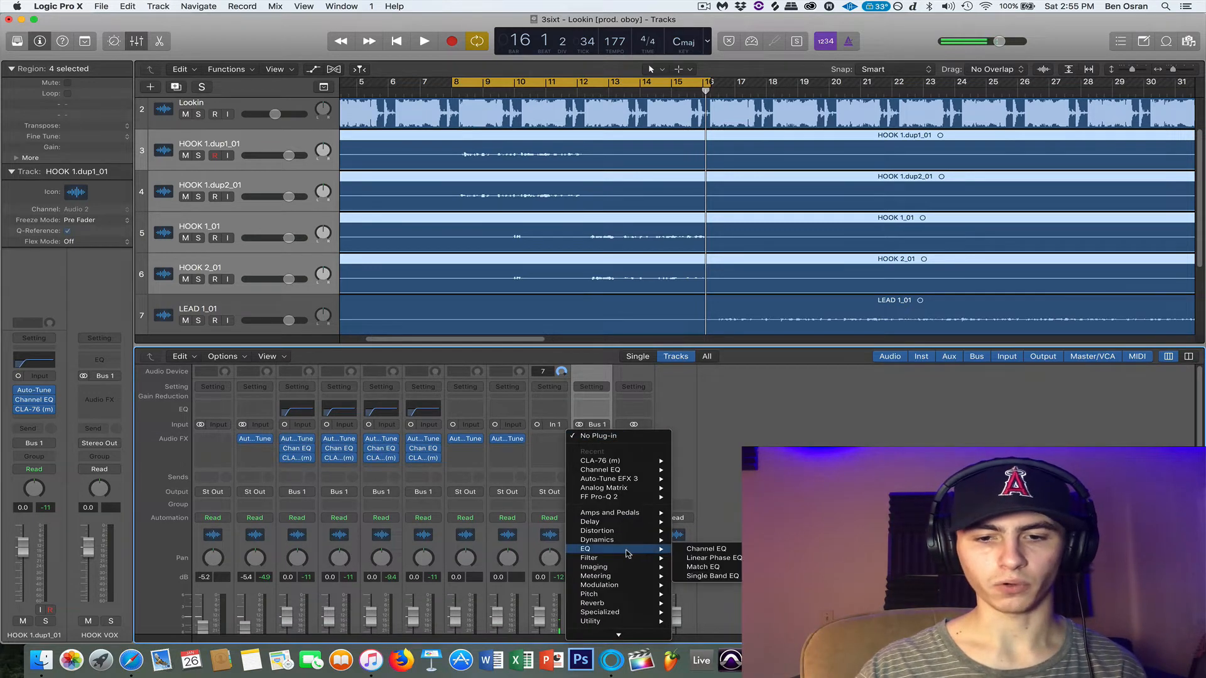
click(703, 549)
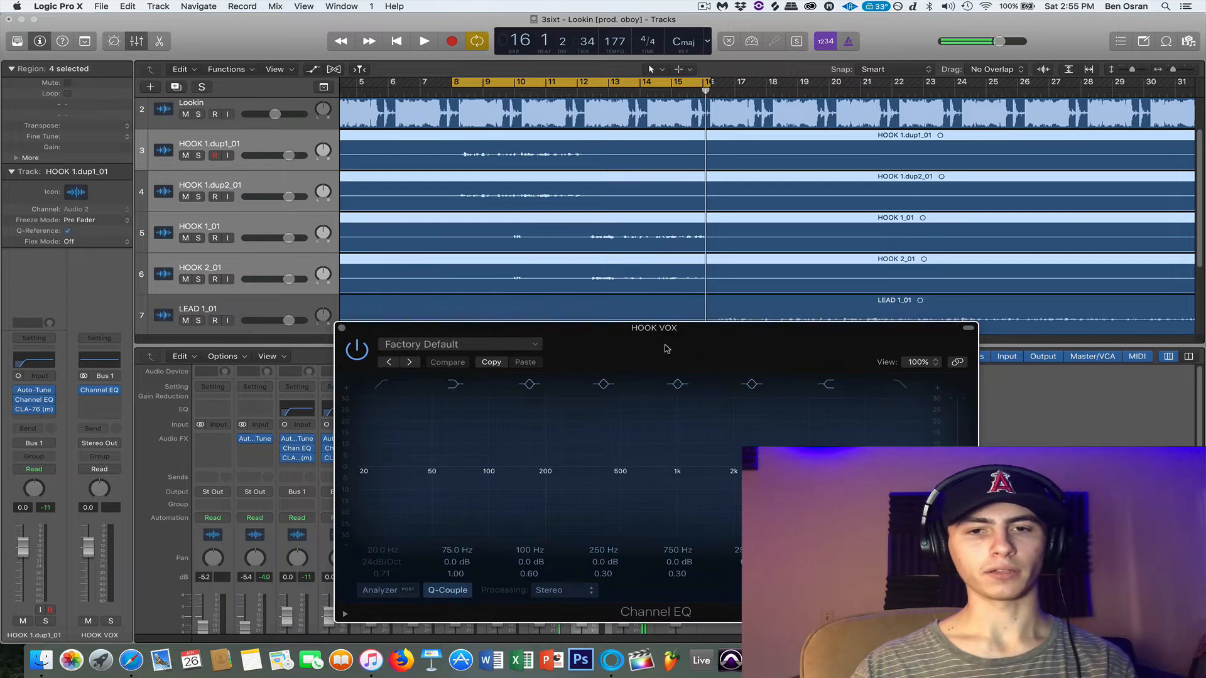
drag(641, 289, 597, 269)
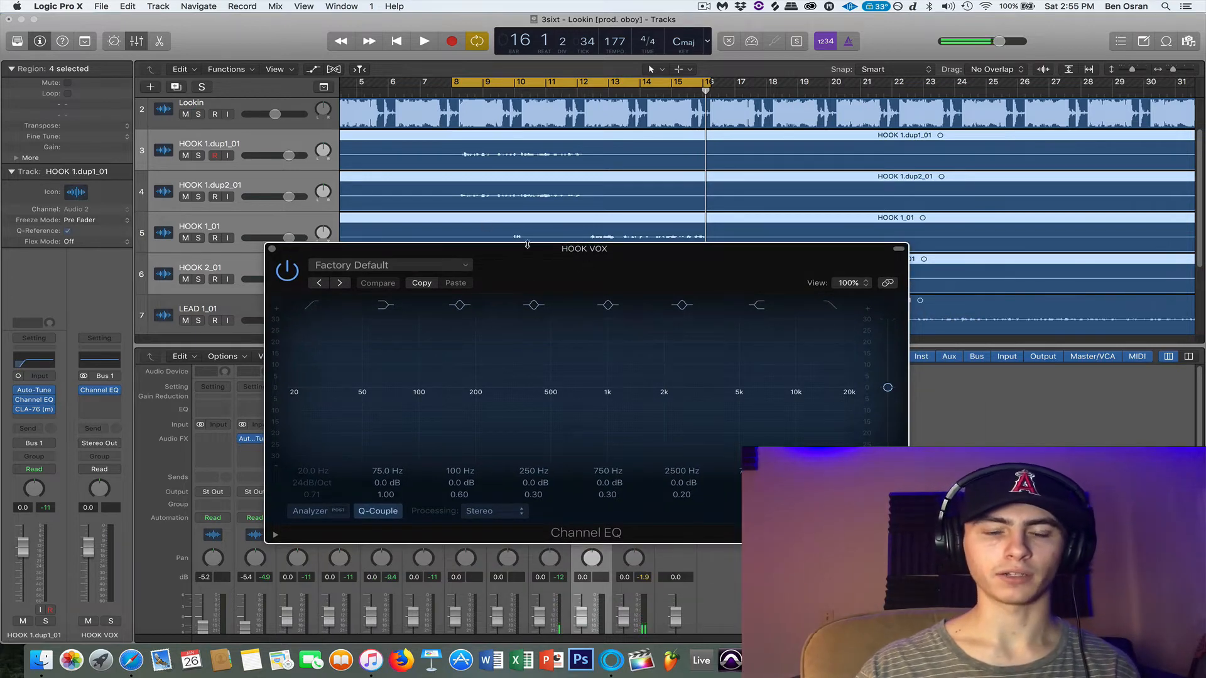
drag(522, 249, 505, 207)
With the hook playing, boost the HOOK VOX EQ's high shelf 7 dB at 10200 Hz and the upper mids 2.5 dB at 3100 Hz
key(space)
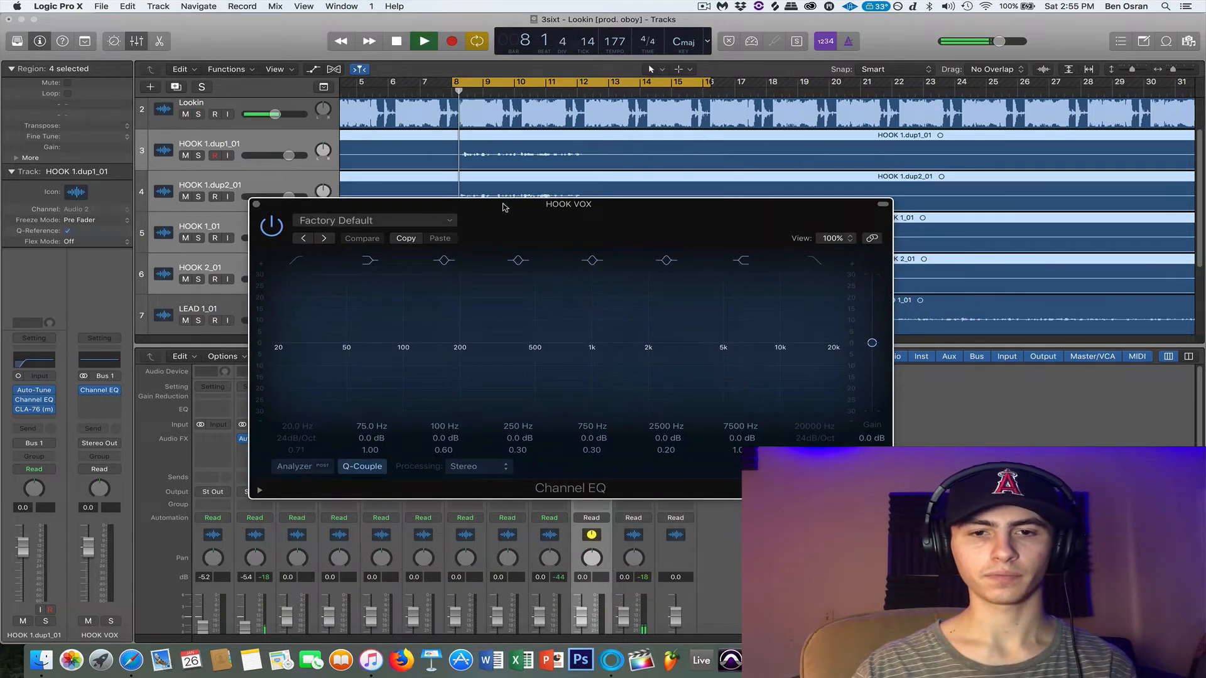
drag(756, 343, 783, 330)
mouse_move(667, 343)
mouse_down()
mouse_move(705, 338)
mouse_move(685, 338)
mouse_up()
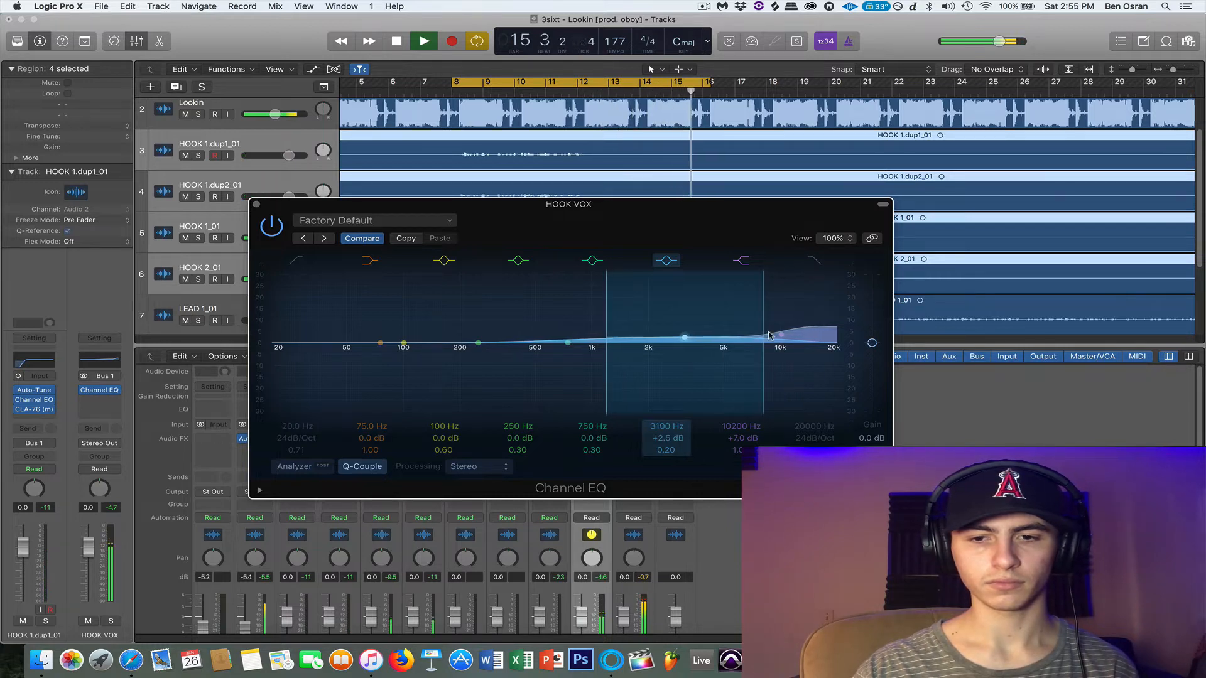
Enable the low cut on the HOOK VOX EQ, sweep it to just under 100 Hz, and stop playback
click(307, 277)
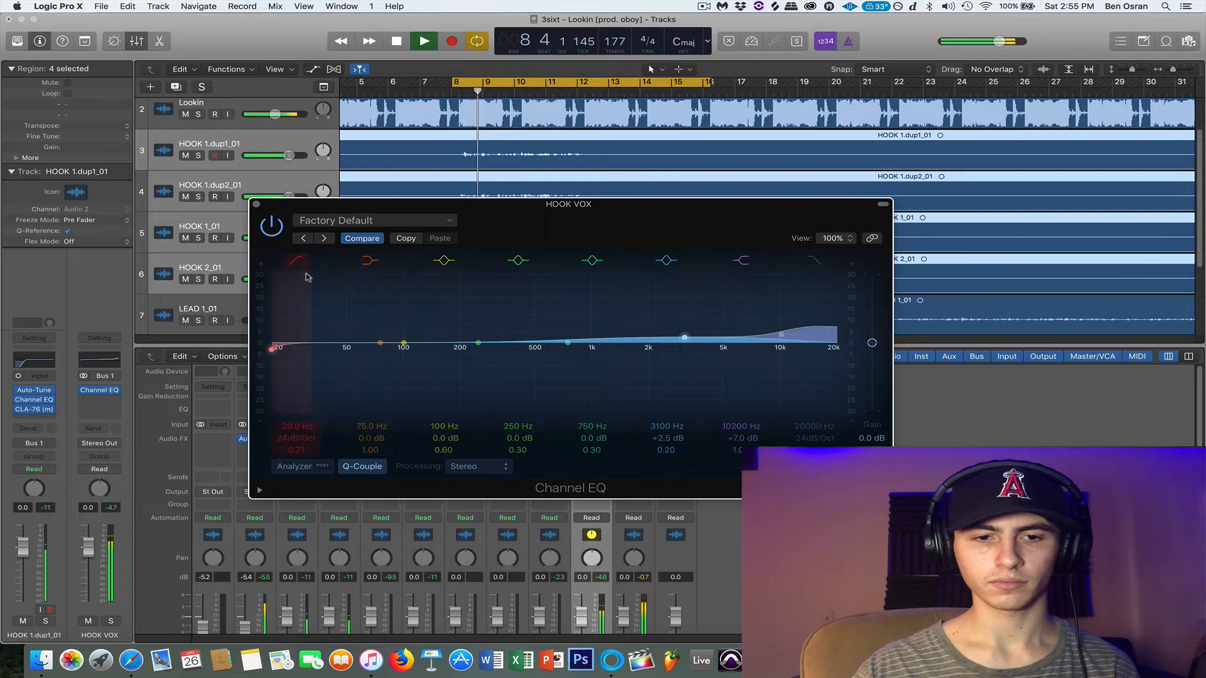
drag(280, 353, 408, 343)
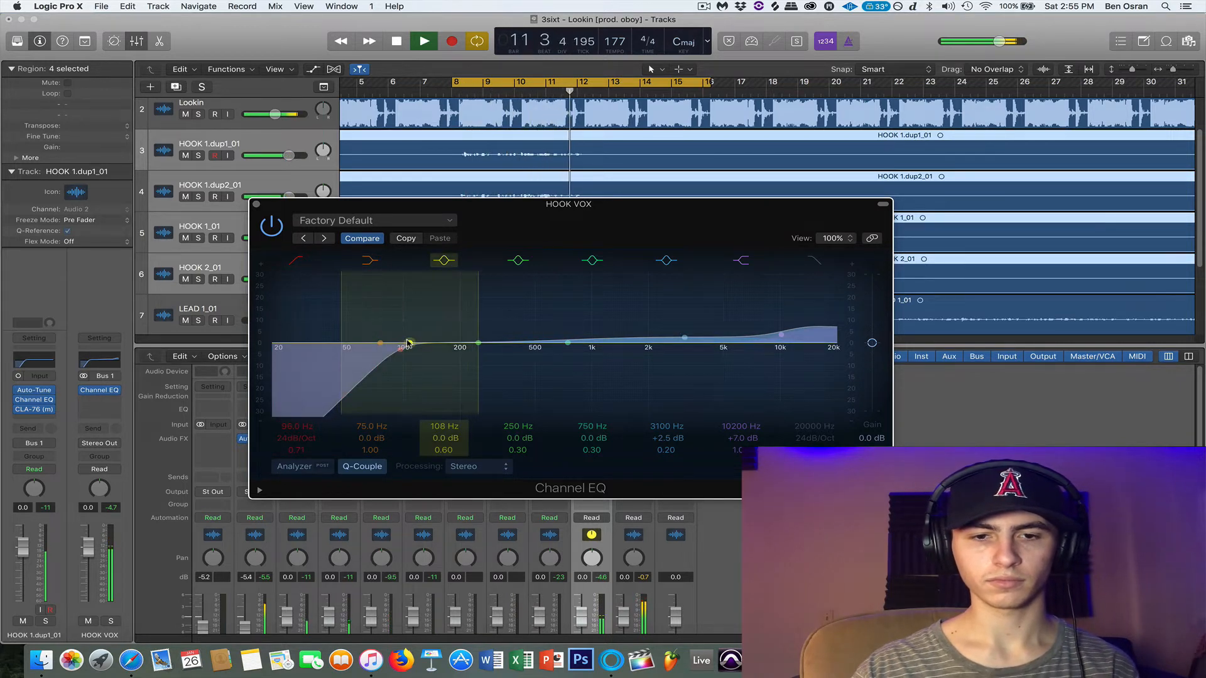
key(space)
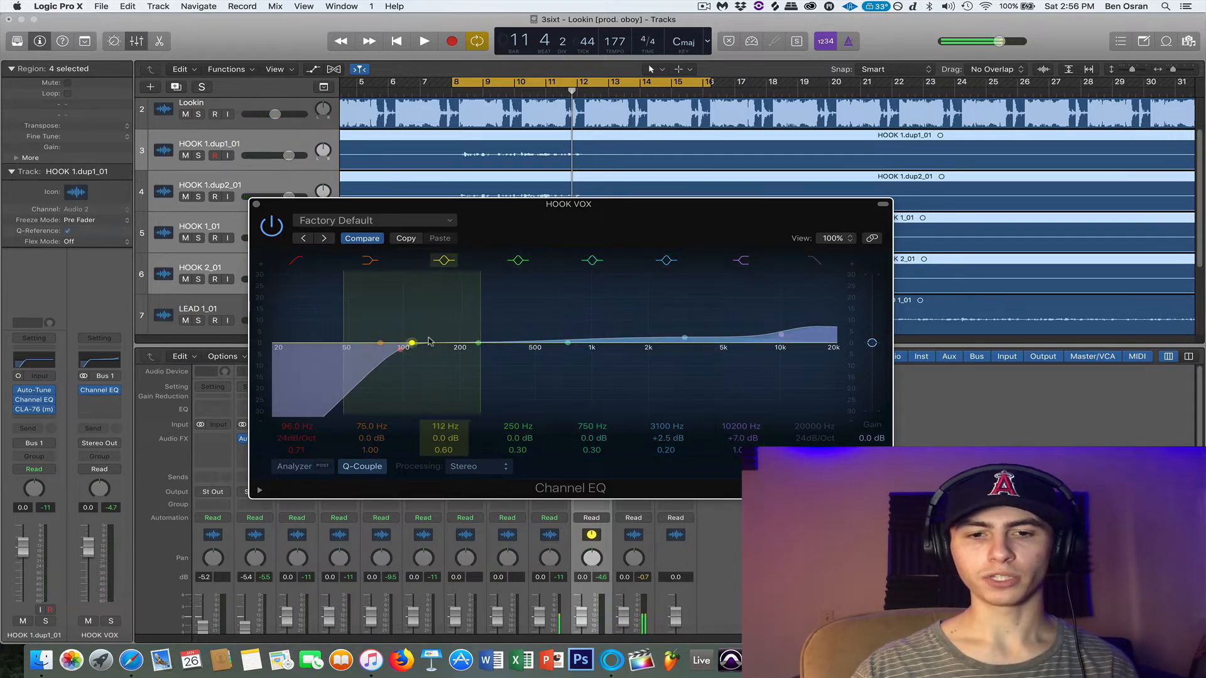
Cut 6 dB at 355 Hz with a Q of 1.90 on the HOOK VOX EQ, and nudge the low cut slightly above 100 Hz
mouse_move(429, 341)
mouse_down()
mouse_move(474, 345)
mouse_move(476, 356)
mouse_up()
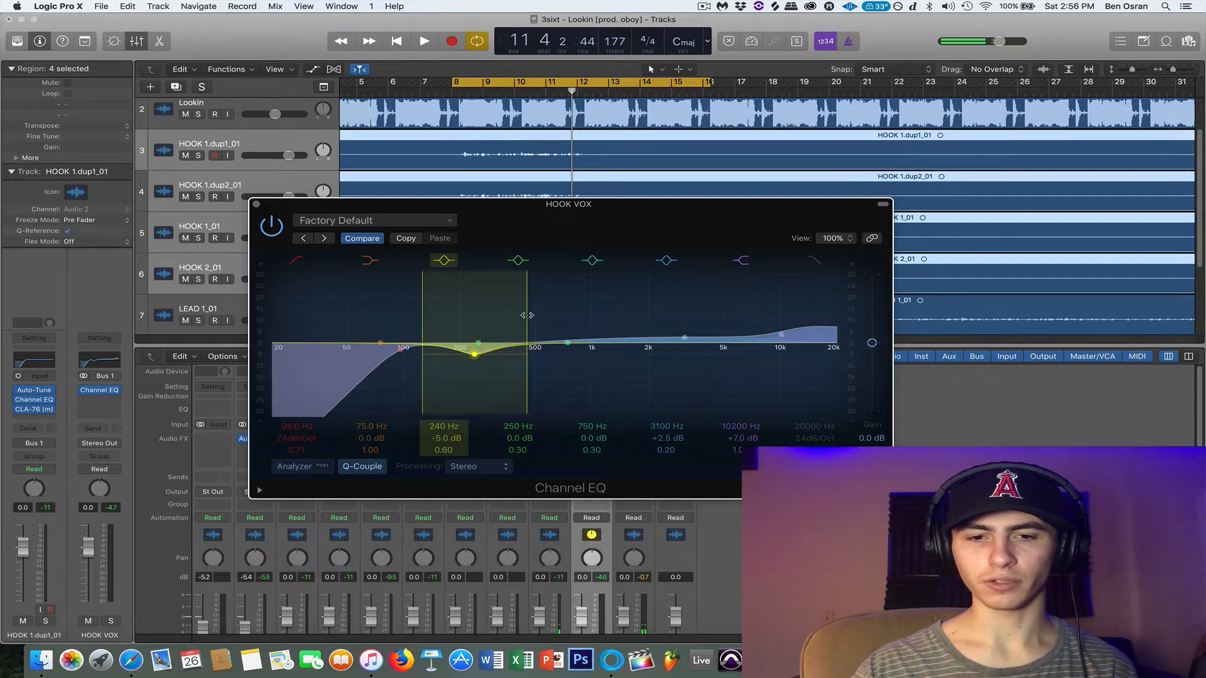
drag(527, 315, 513, 316)
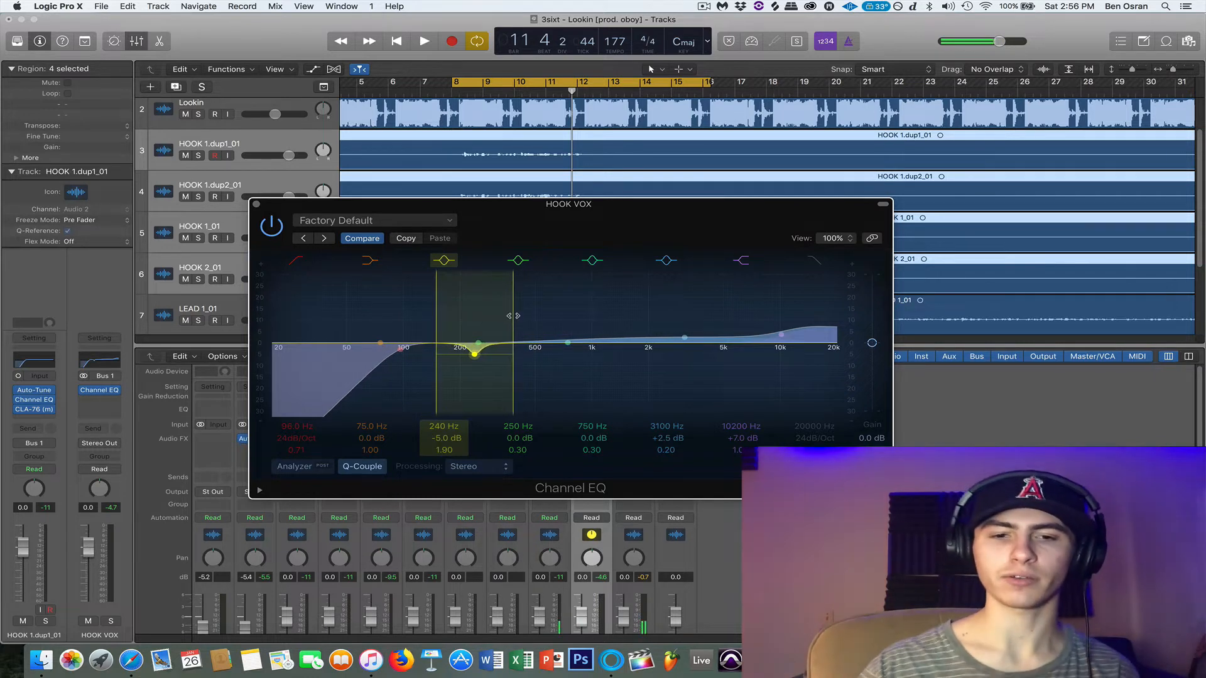
mouse_move(477, 356)
mouse_down()
mouse_move(463, 358)
mouse_move(496, 359)
mouse_up()
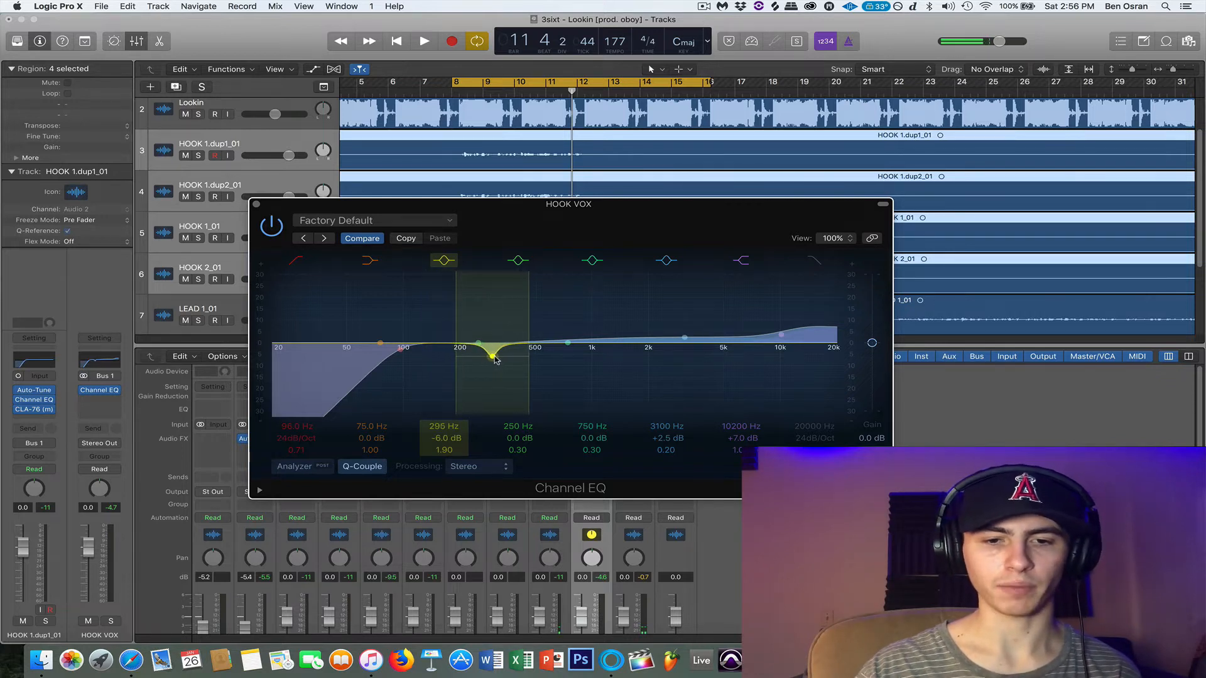
drag(401, 350, 410, 350)
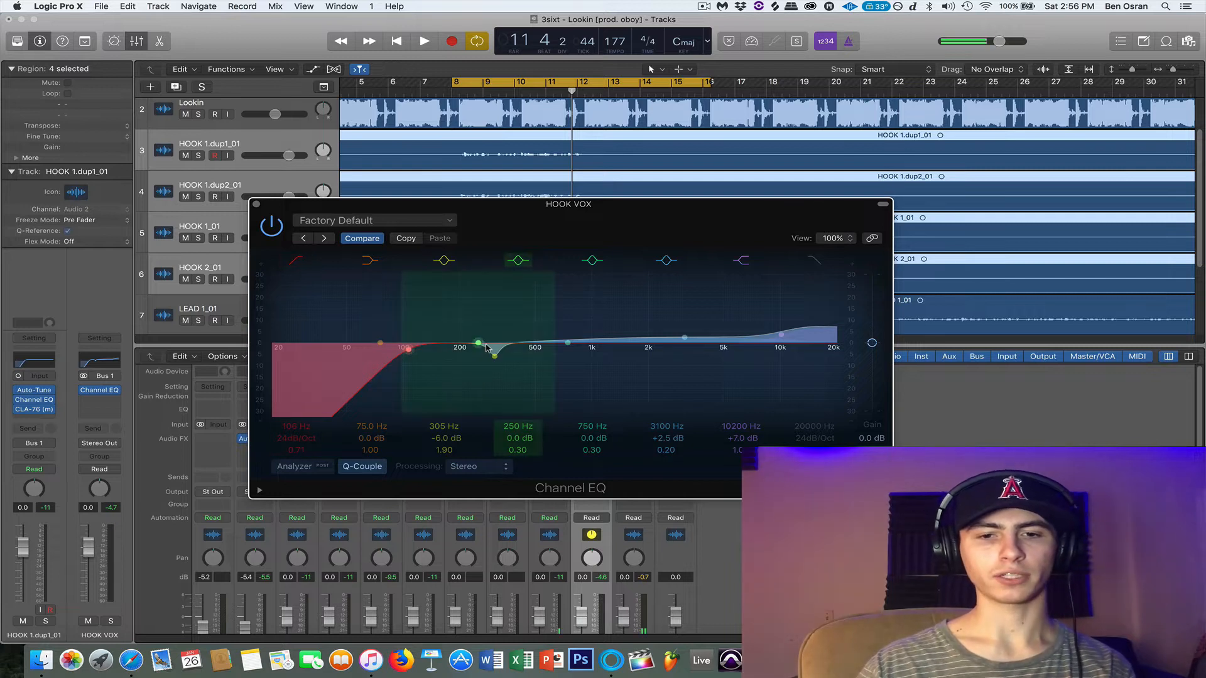
drag(498, 358, 511, 359)
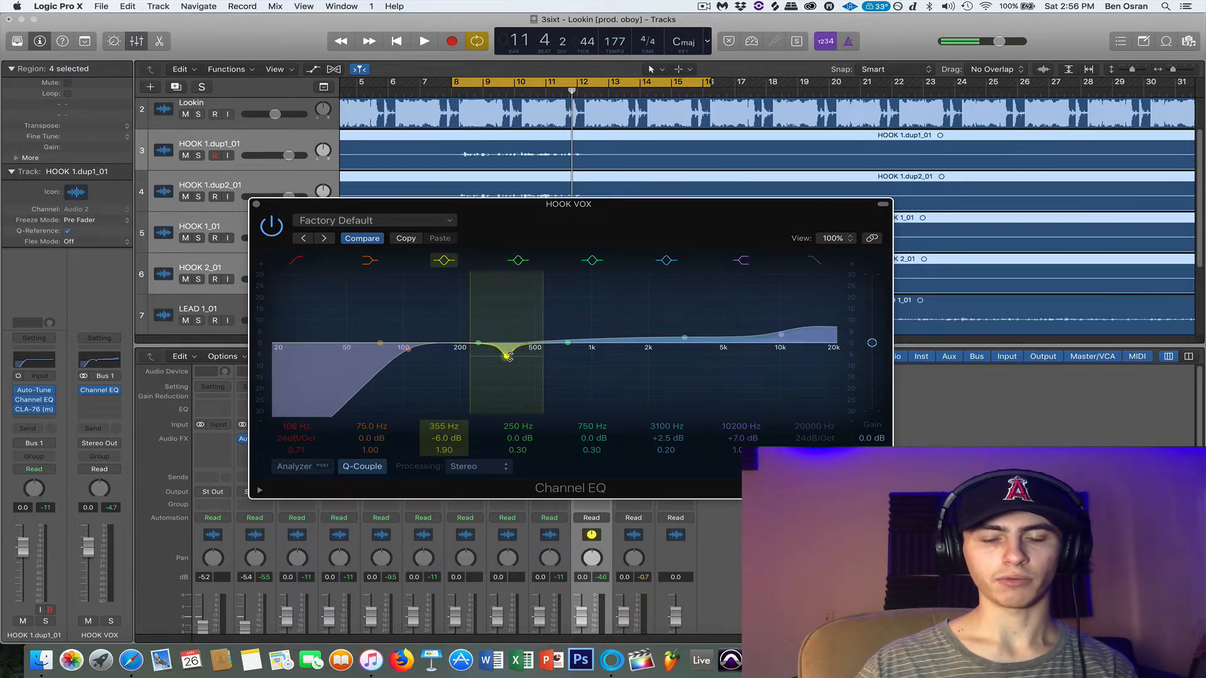
Raise the HOOK VOX EQ's low cut to about 118 Hz while the hook plays, and close the EQ window
key(space)
click(407, 350)
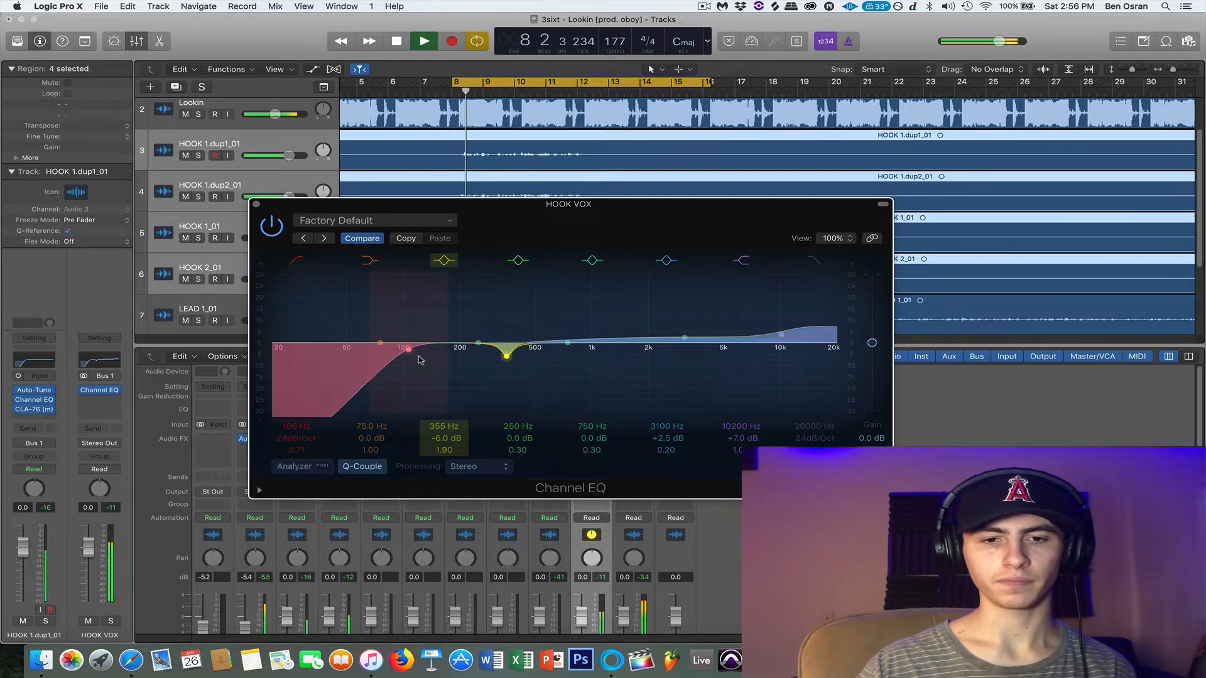
drag(408, 353, 416, 354)
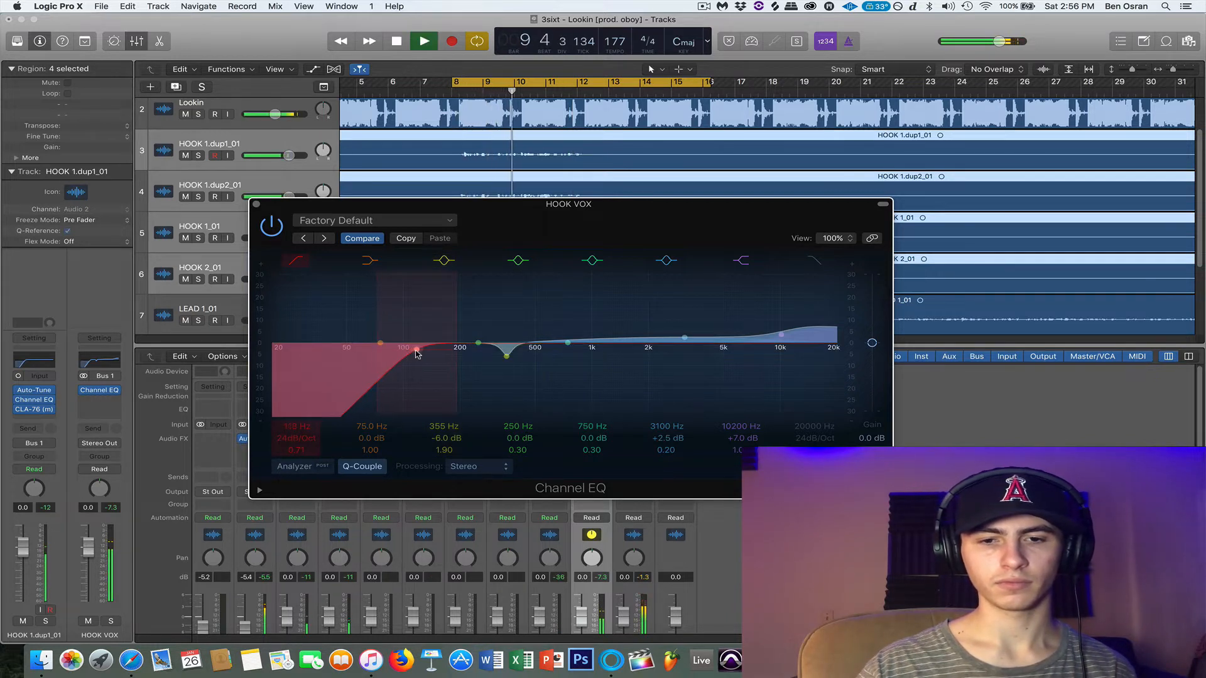
click(257, 205)
scroll(540, 217, down, 4)
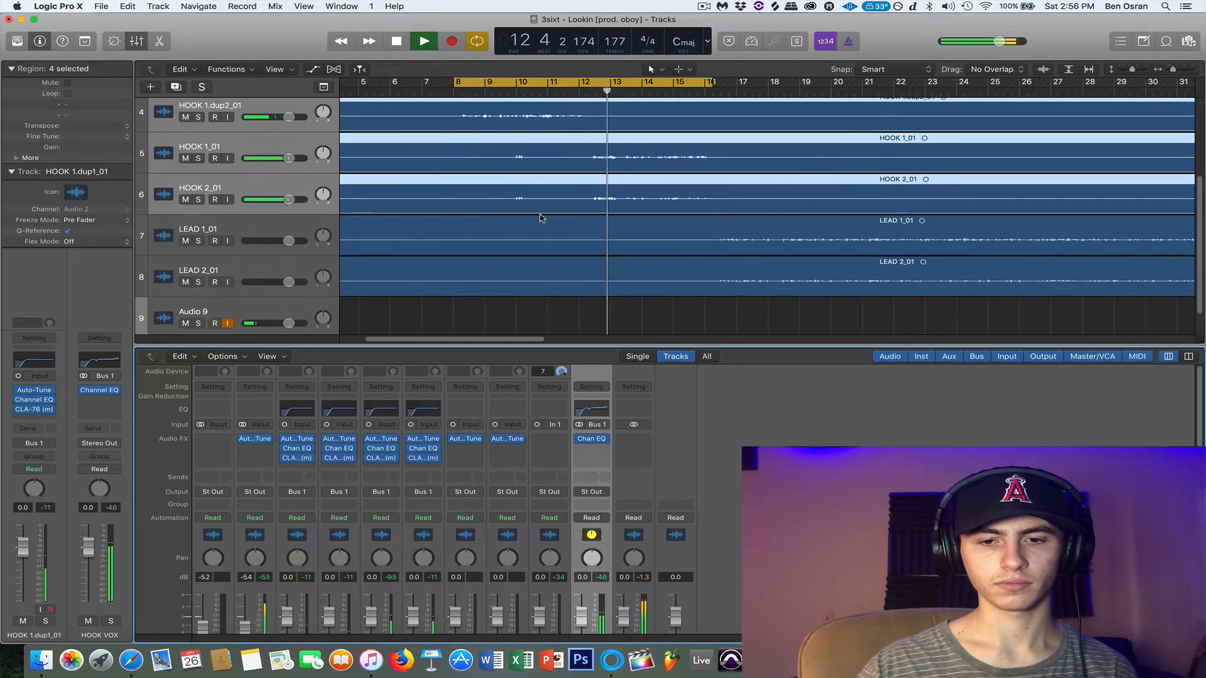
click(591, 448)
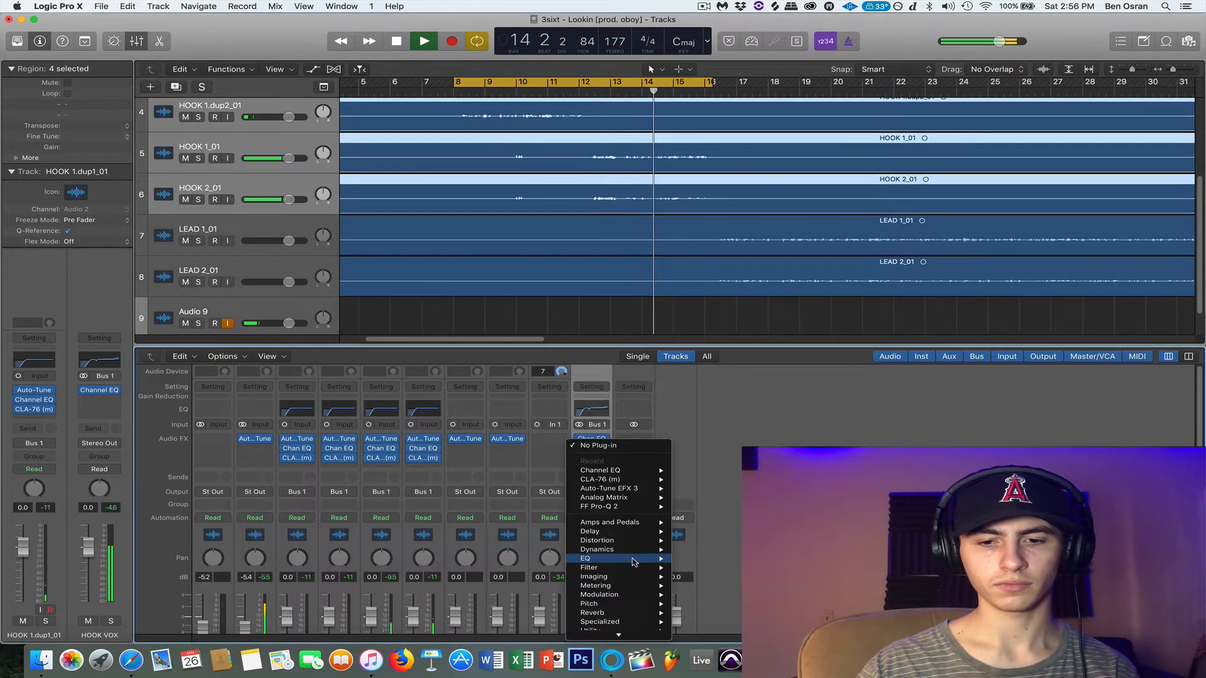
click(657, 466)
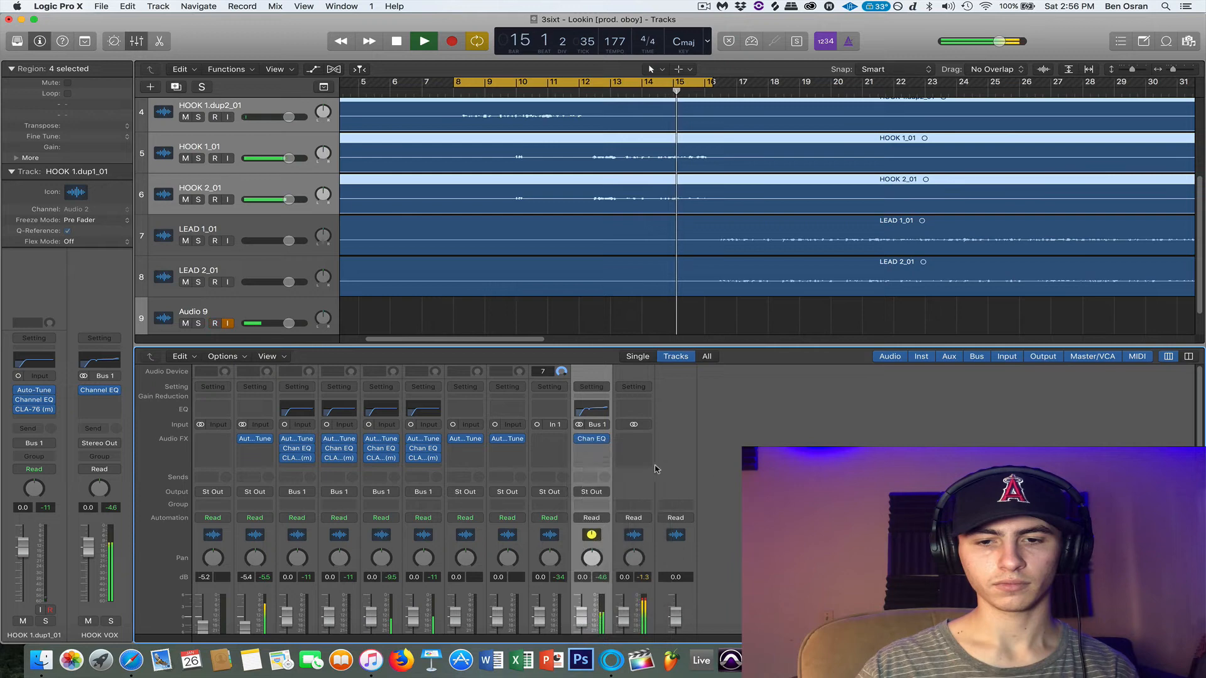
click(595, 451)
mouse_move(622, 635)
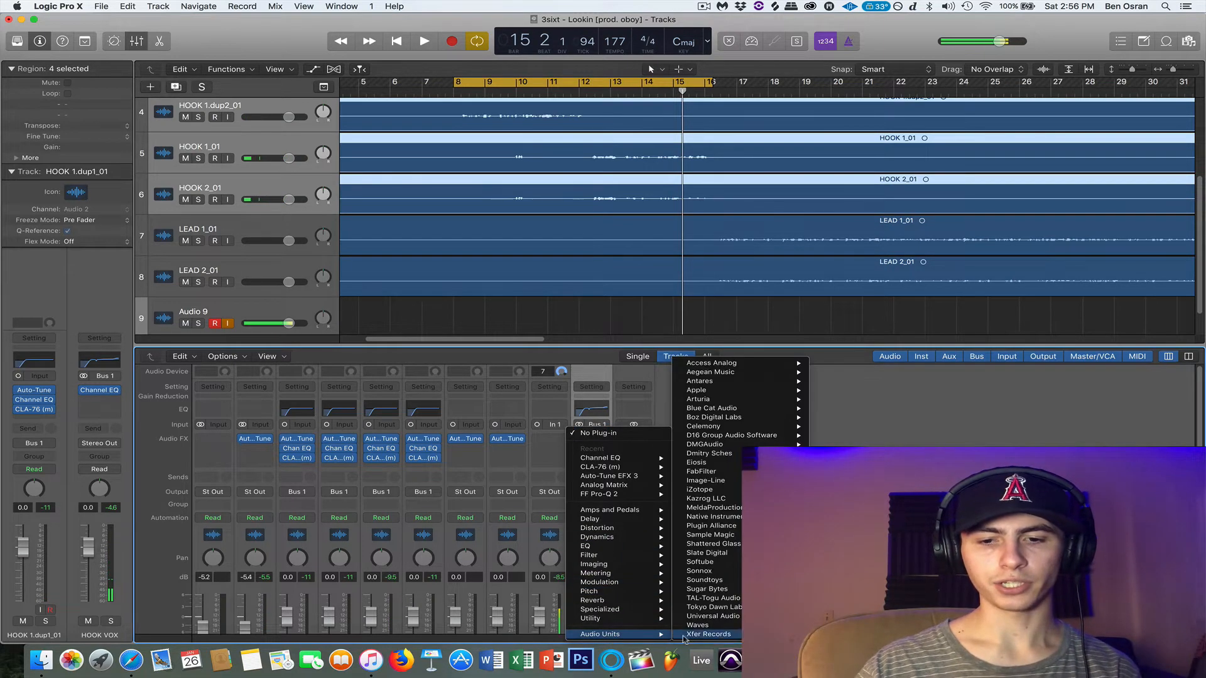
click(592, 477)
scroll(593, 477, down, 3)
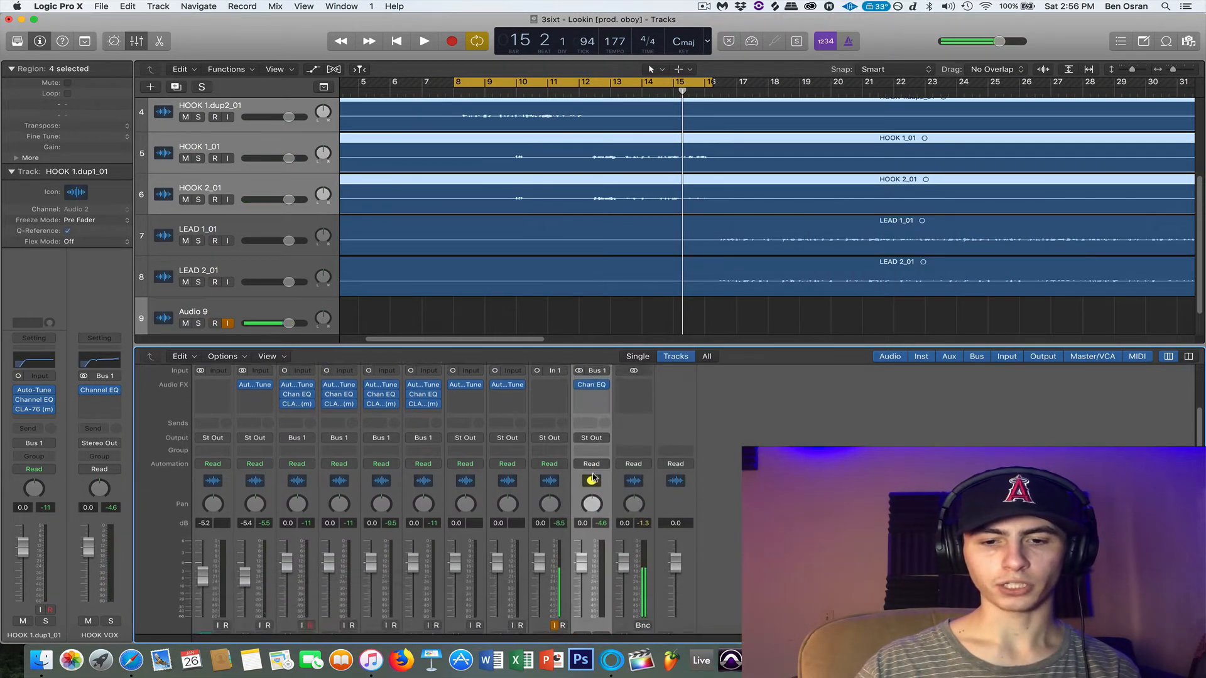
scroll(593, 478, down, 2)
scroll(591, 628, up, 4)
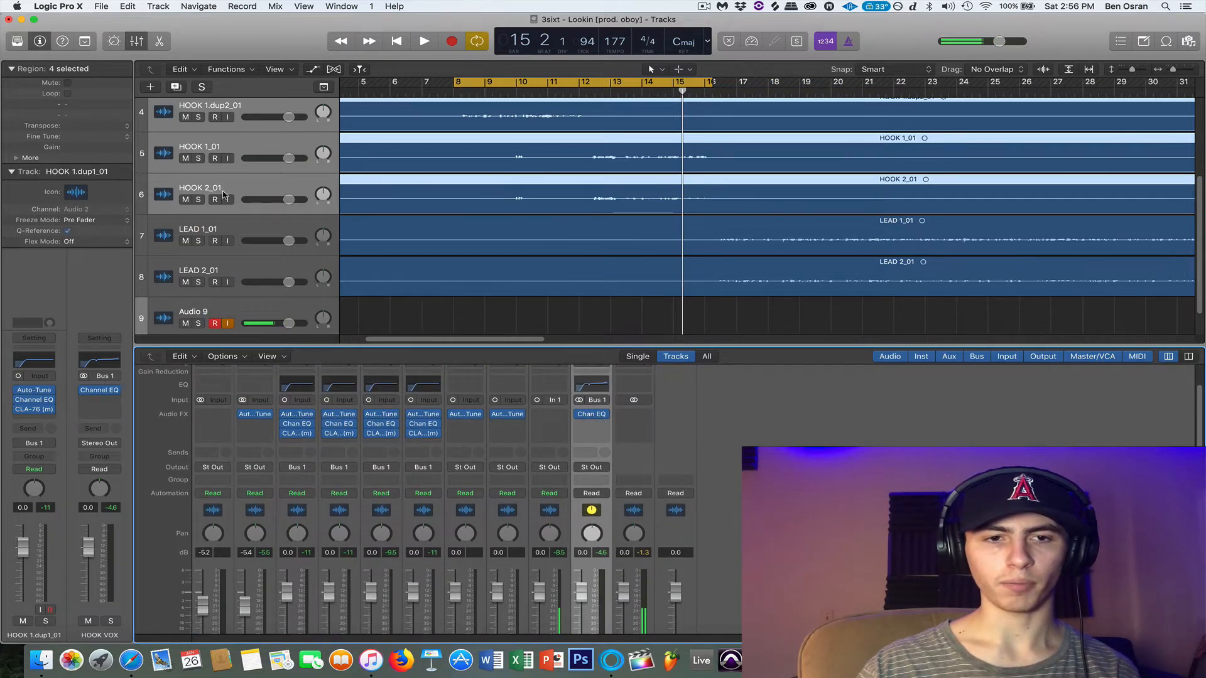
scroll(223, 194, up, 3)
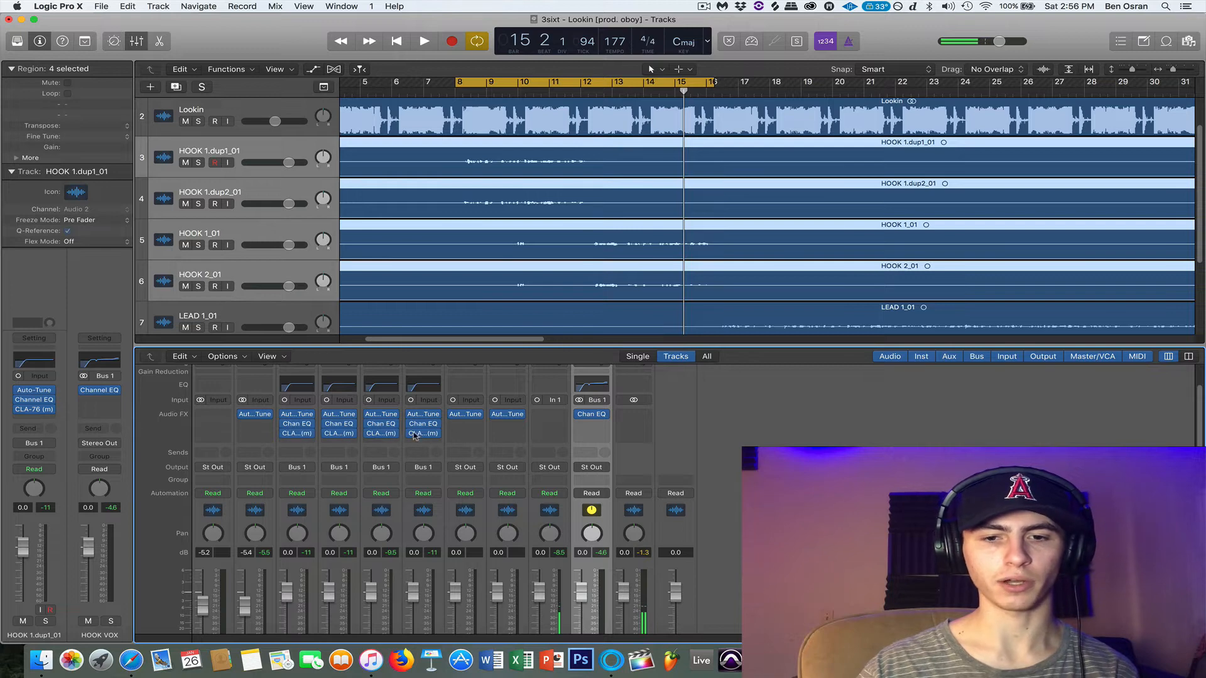
Insert the stereo Waves DeEsser after Channel EQ on the HOOK VOX aux
click(595, 424)
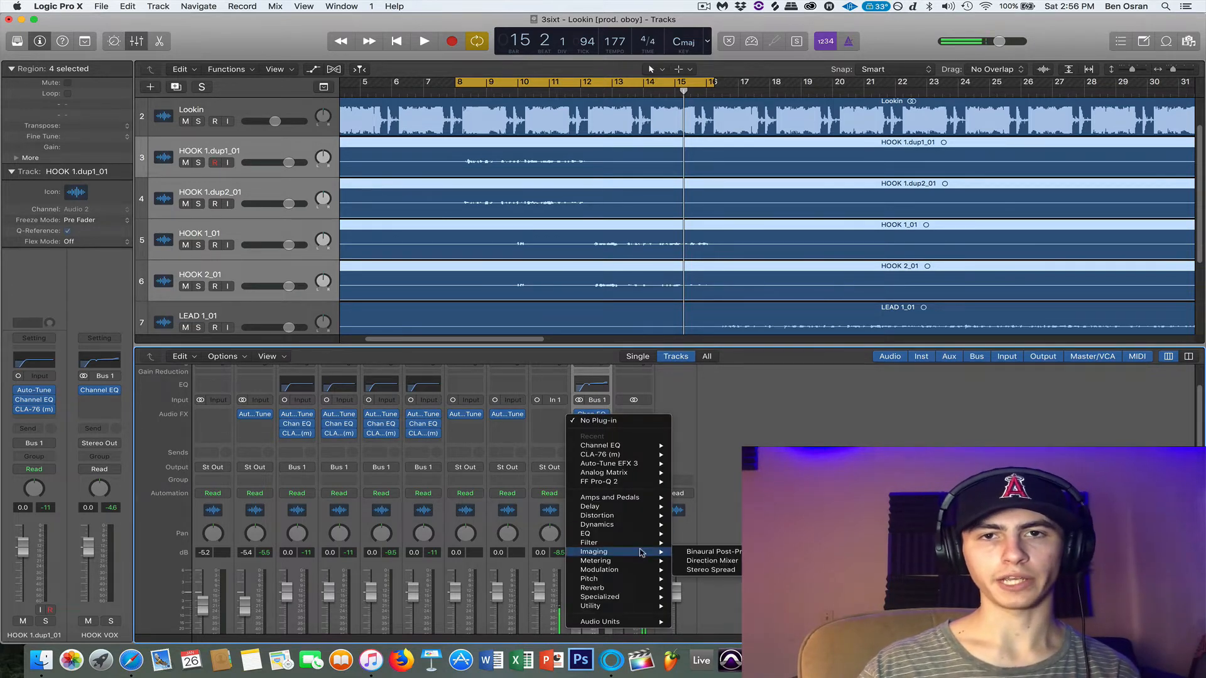
mouse_move(622, 622)
mouse_move(697, 625)
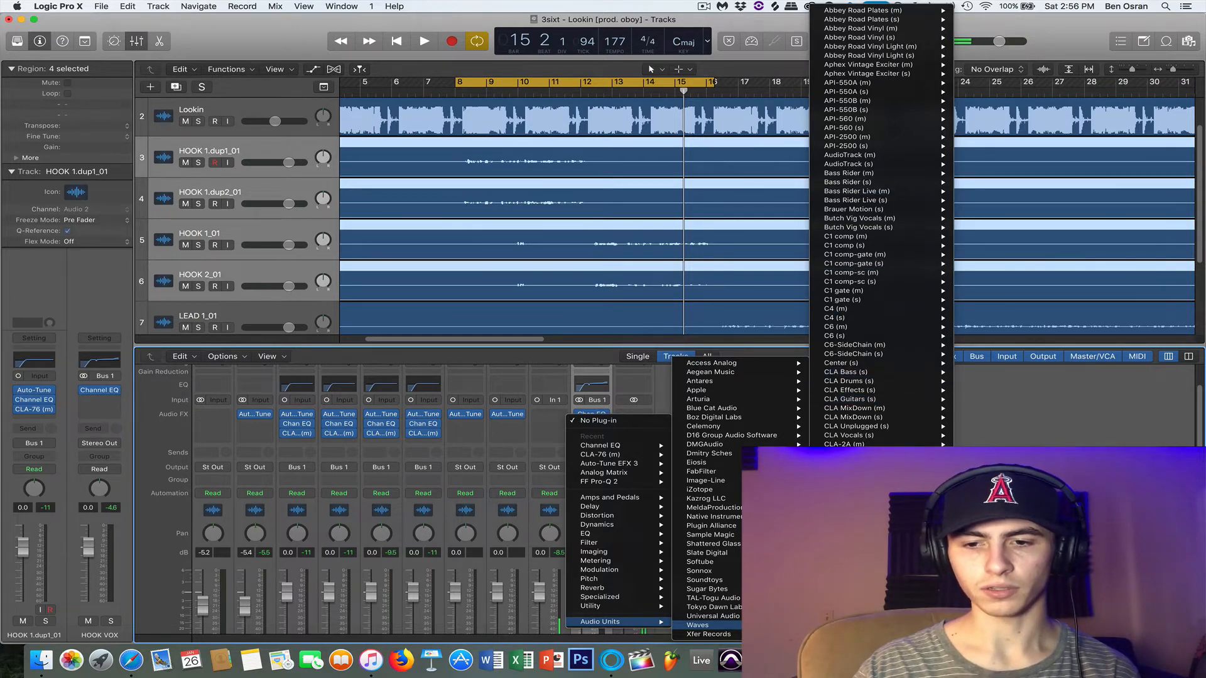
click(848, 516)
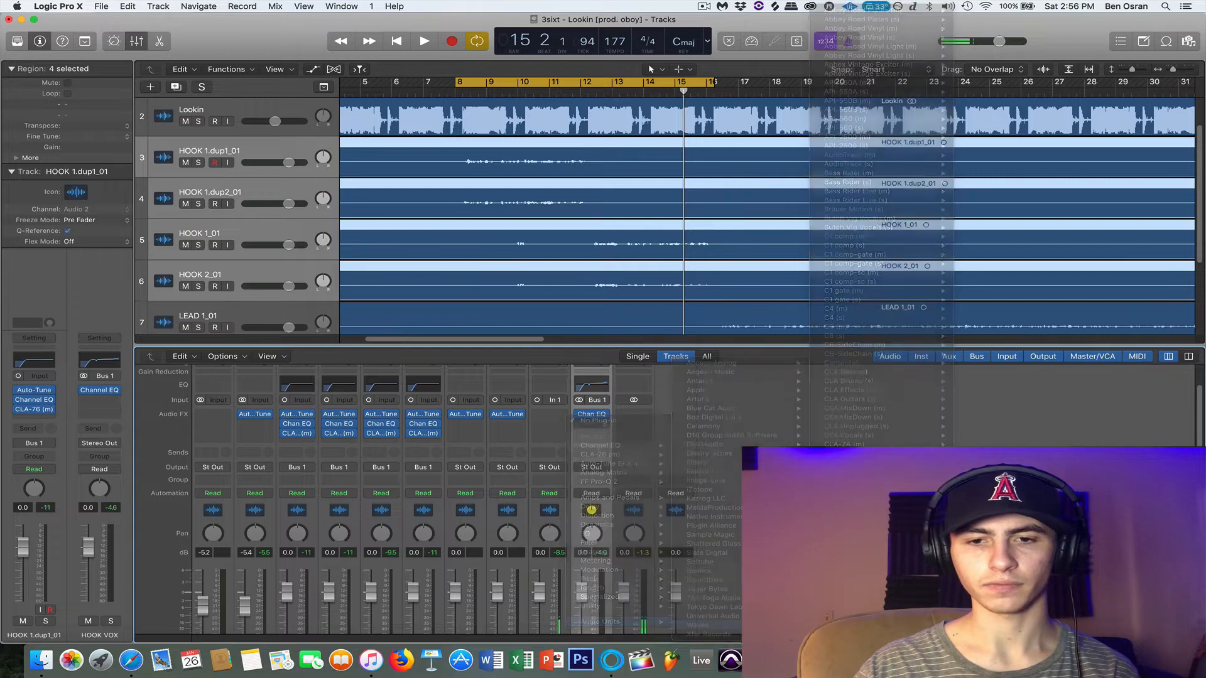
With the hook playing, set the DeEsser frequency to 6225 Hz and lower its threshold to about -26, then stop playback
key(space)
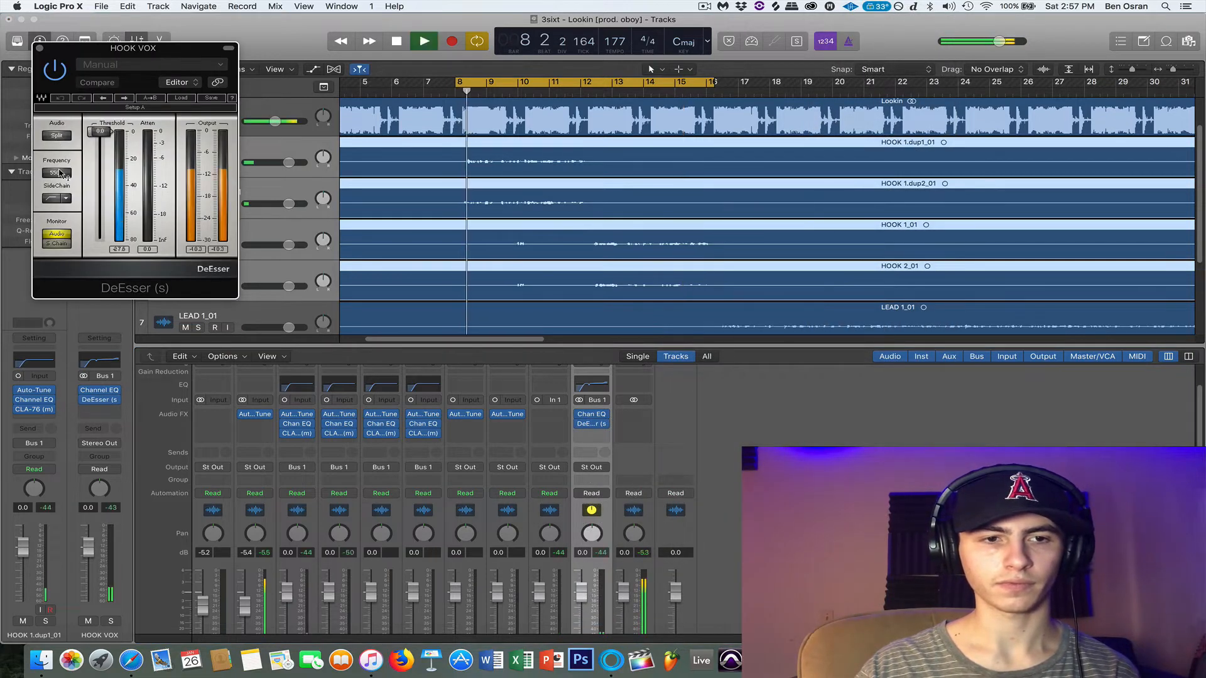
drag(57, 173, 57, 166)
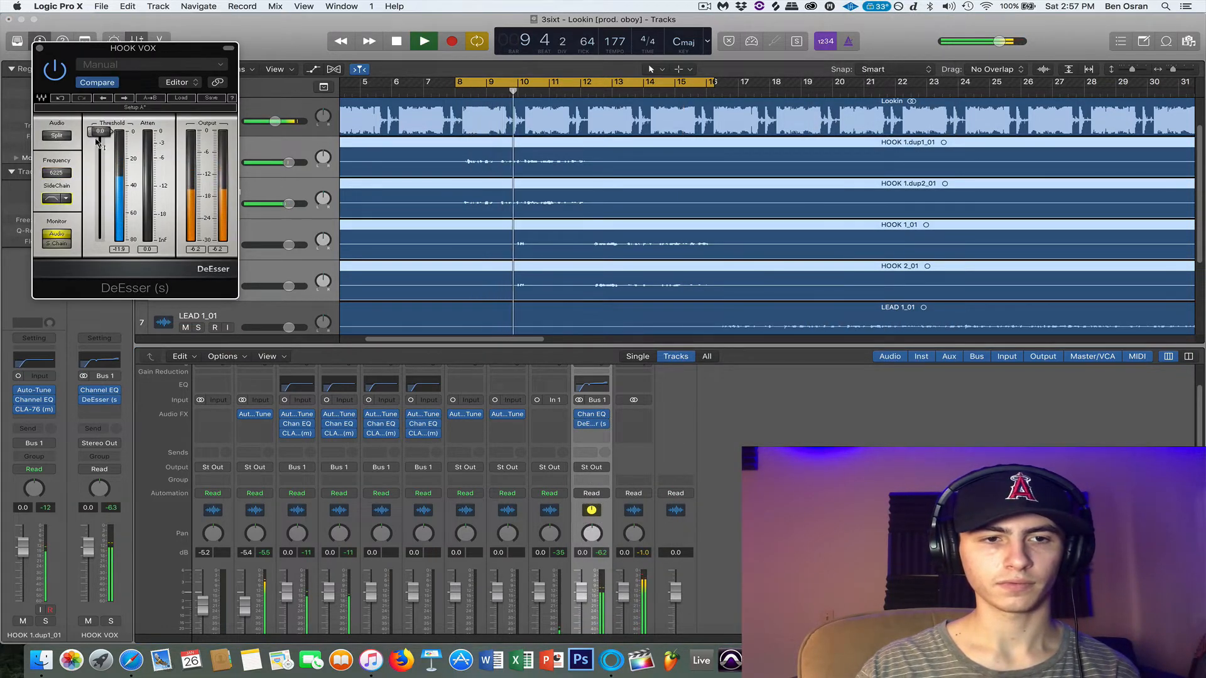
drag(99, 132, 99, 166)
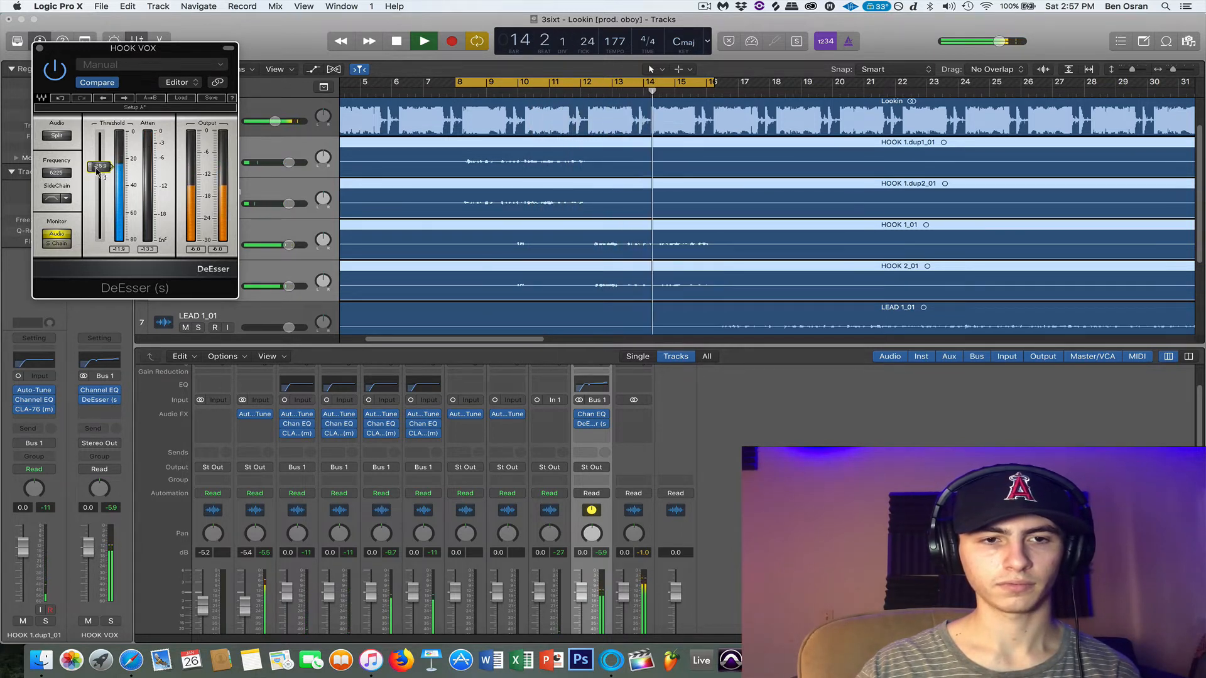
key(space)
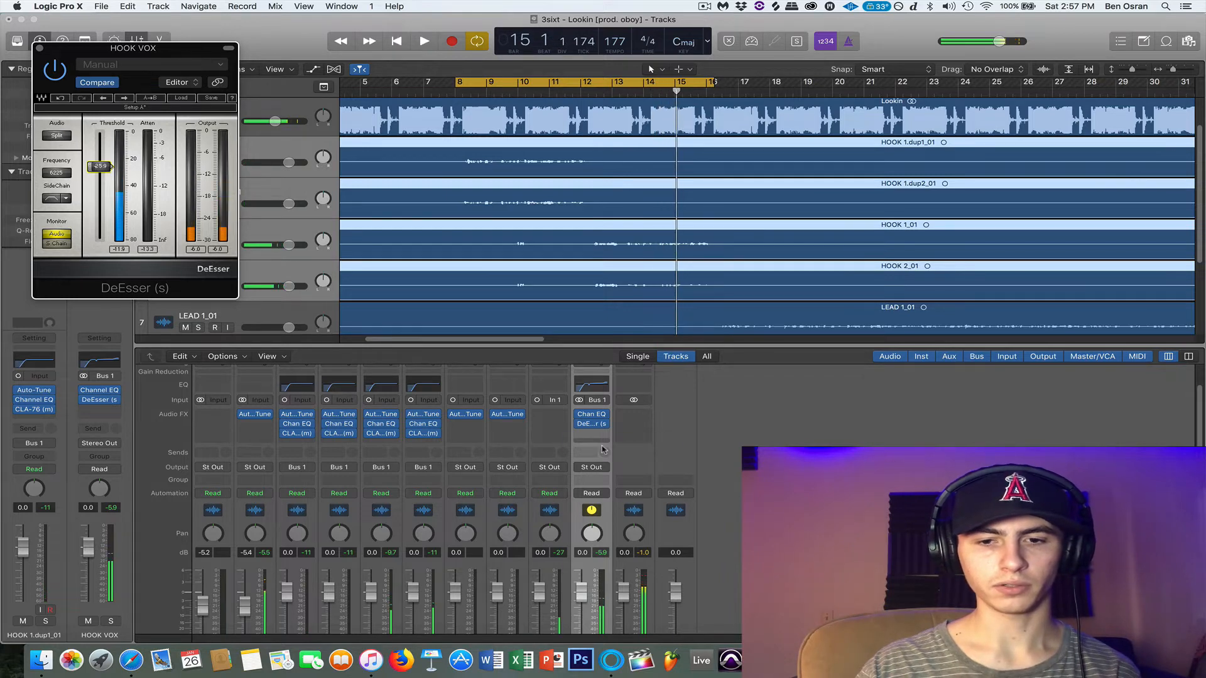
Insert the stereo Waves RCompressor on the HOOK VOX aux, leaving one empty slot after the DeEsser
click(591, 445)
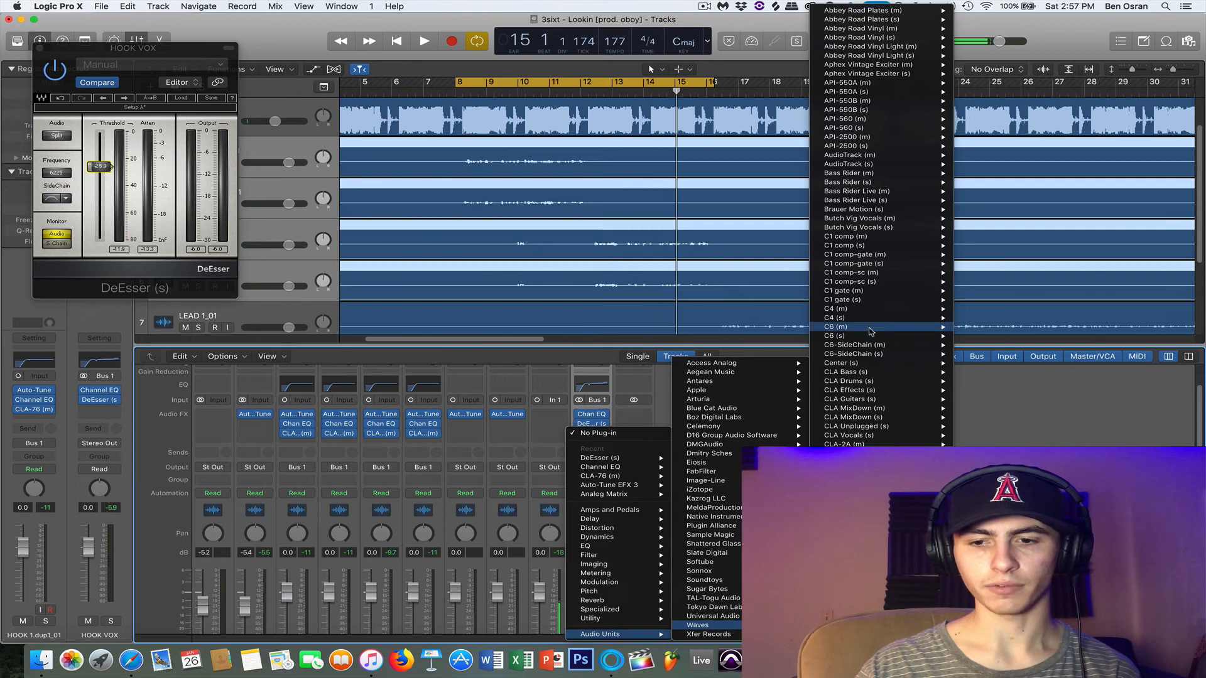
scroll(879, 251, down, 15)
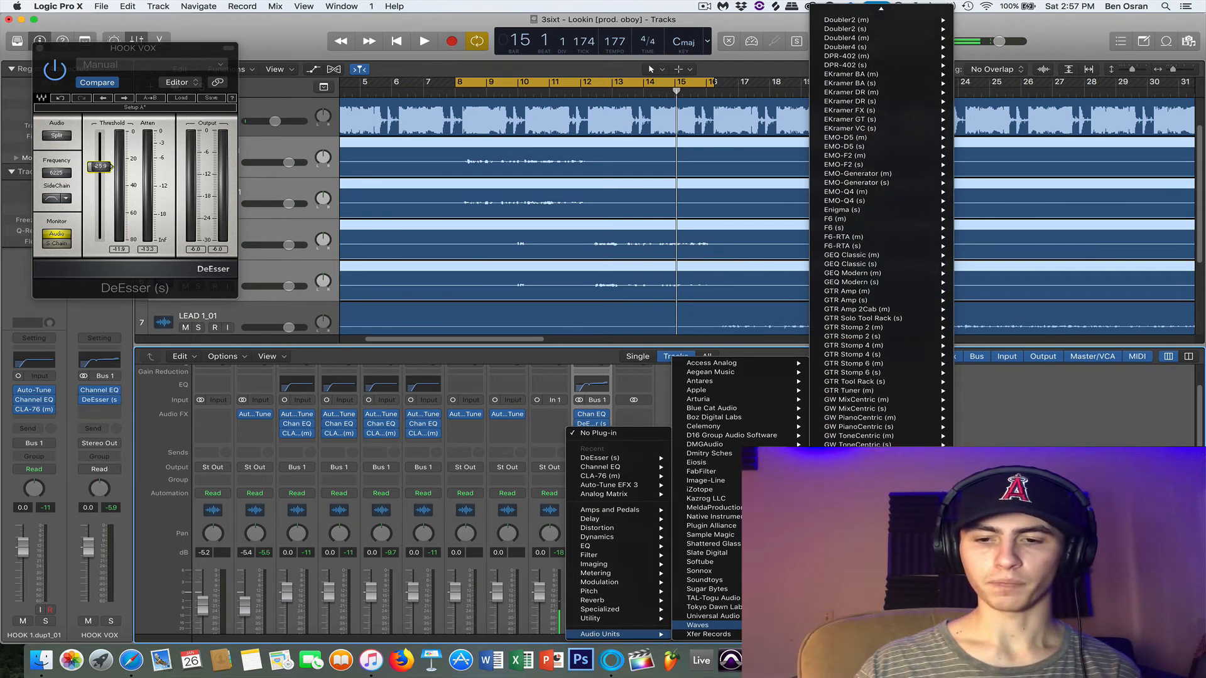
scroll(880, 401, down, 15)
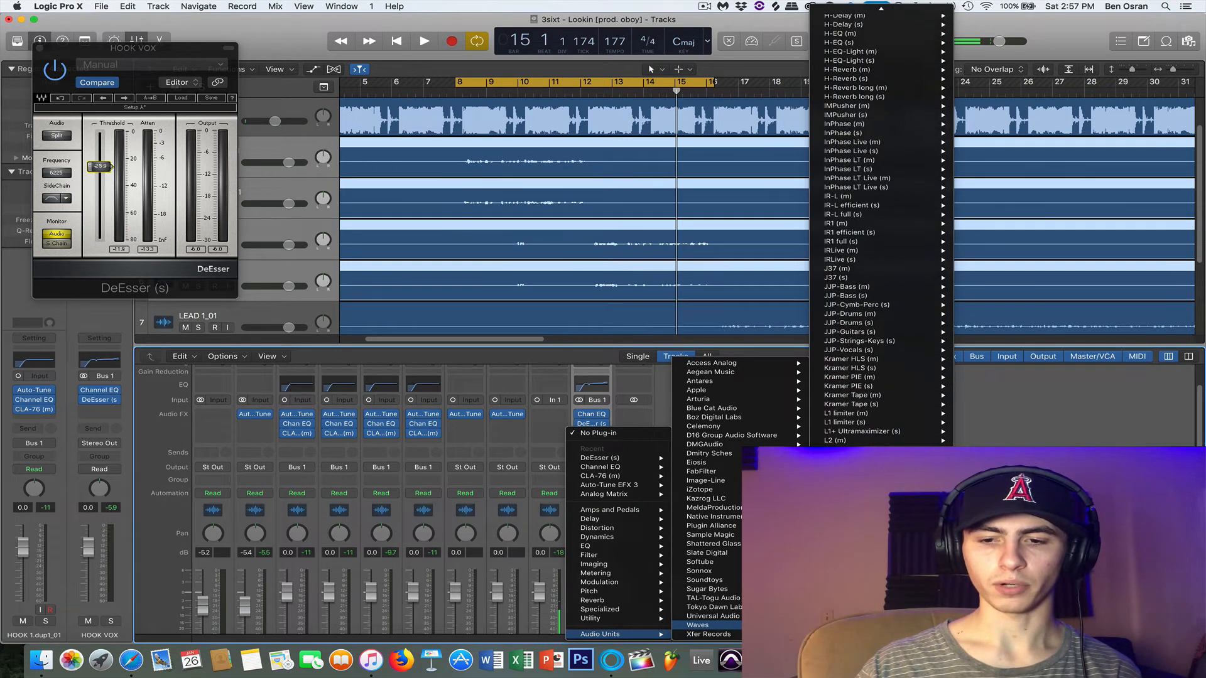
scroll(879, 400, down, 15)
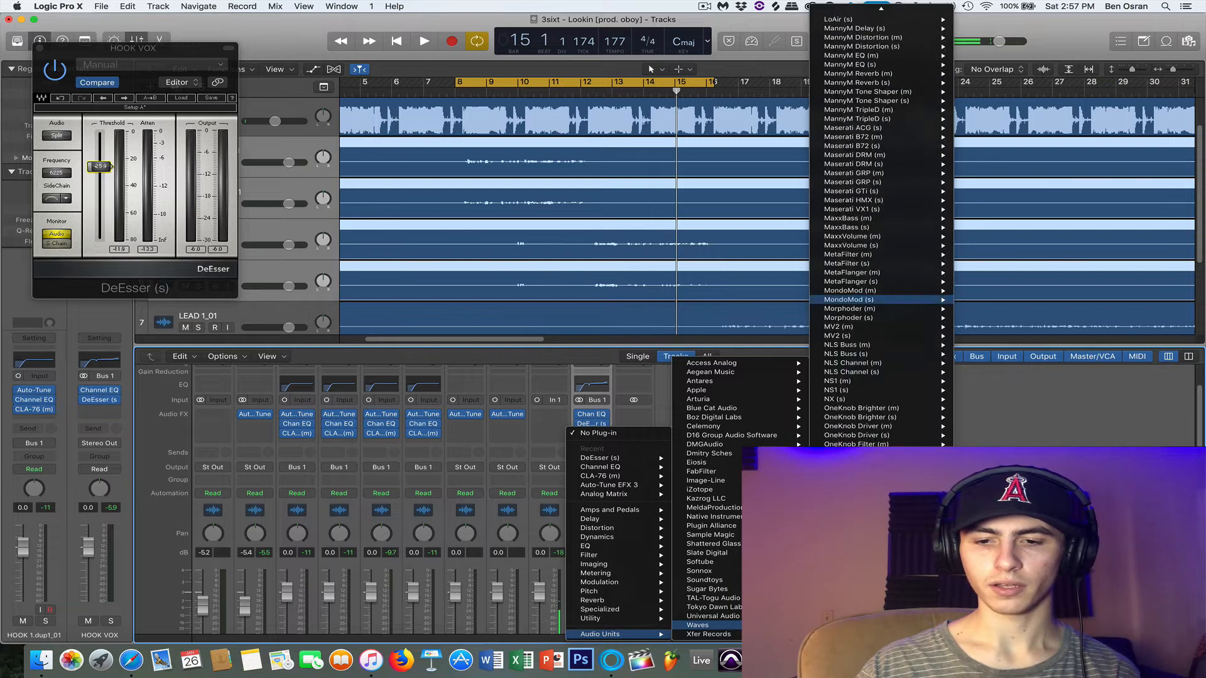
scroll(868, 205, down, 15)
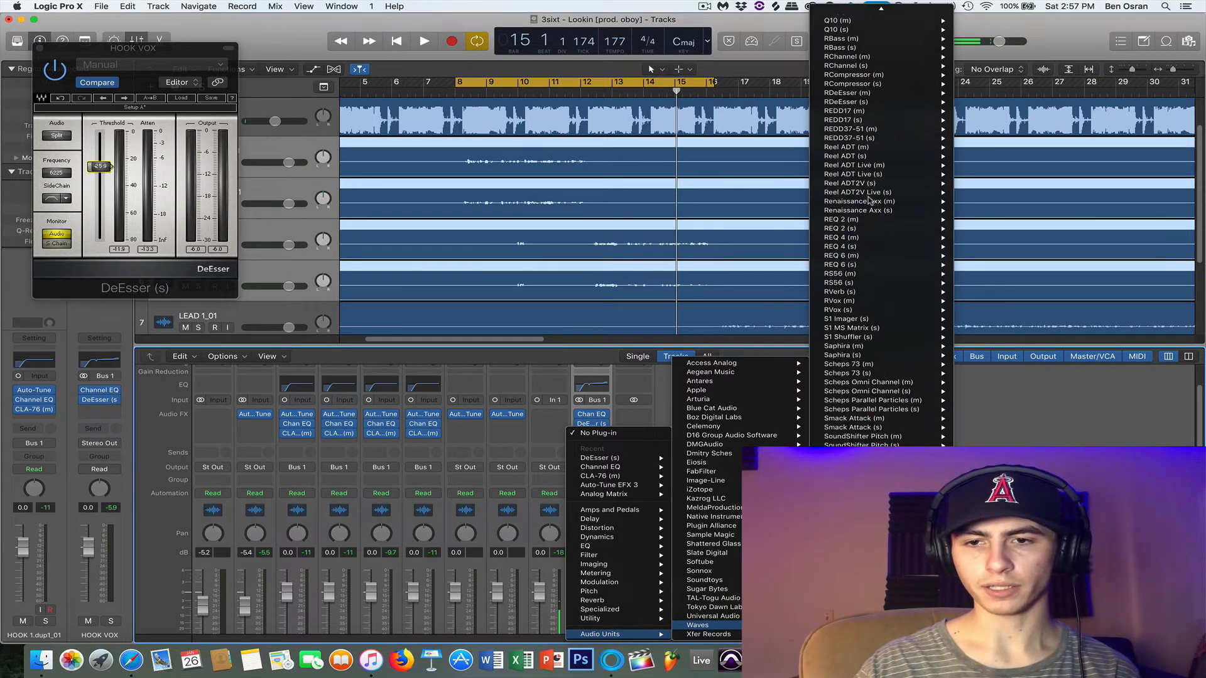
scroll(868, 205, down, 12)
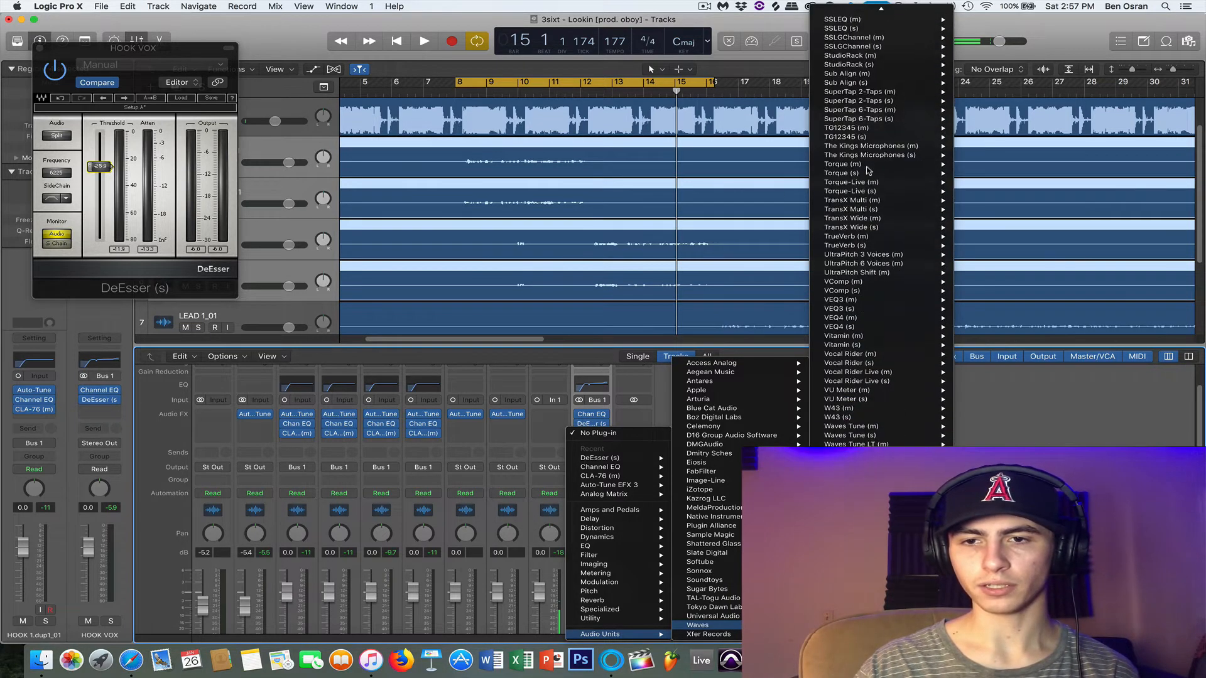
scroll(868, 171, up, 10)
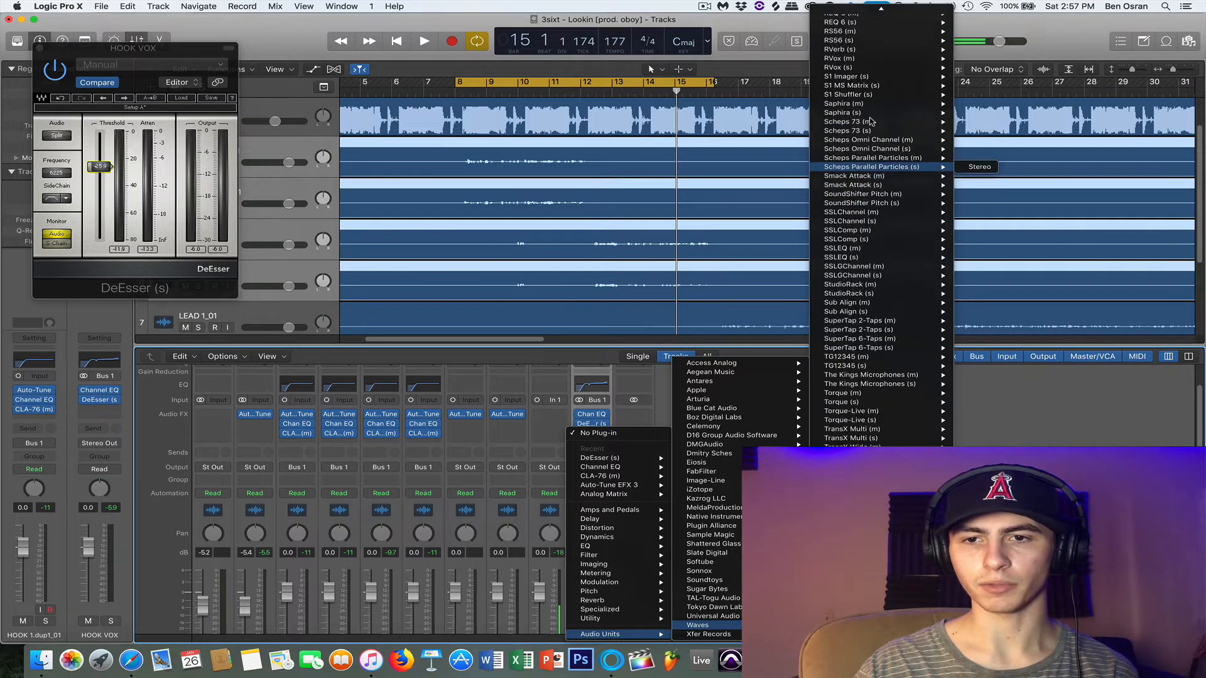
scroll(877, 176, up, 1)
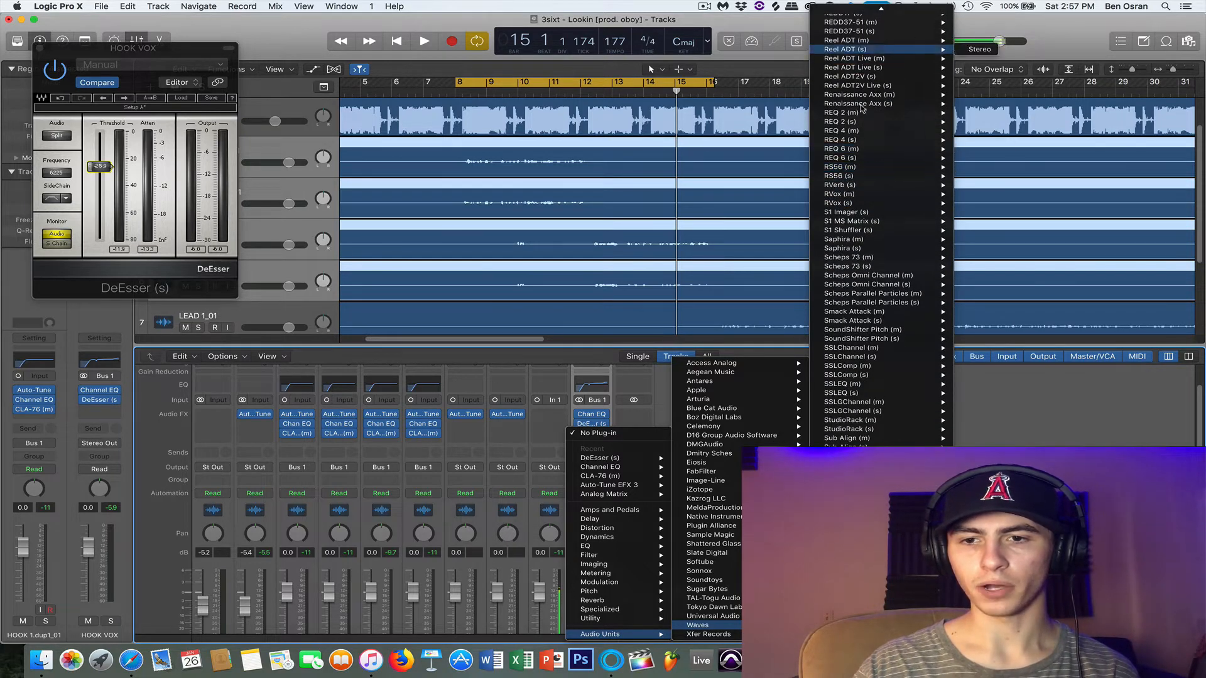
scroll(878, 196, up, 5)
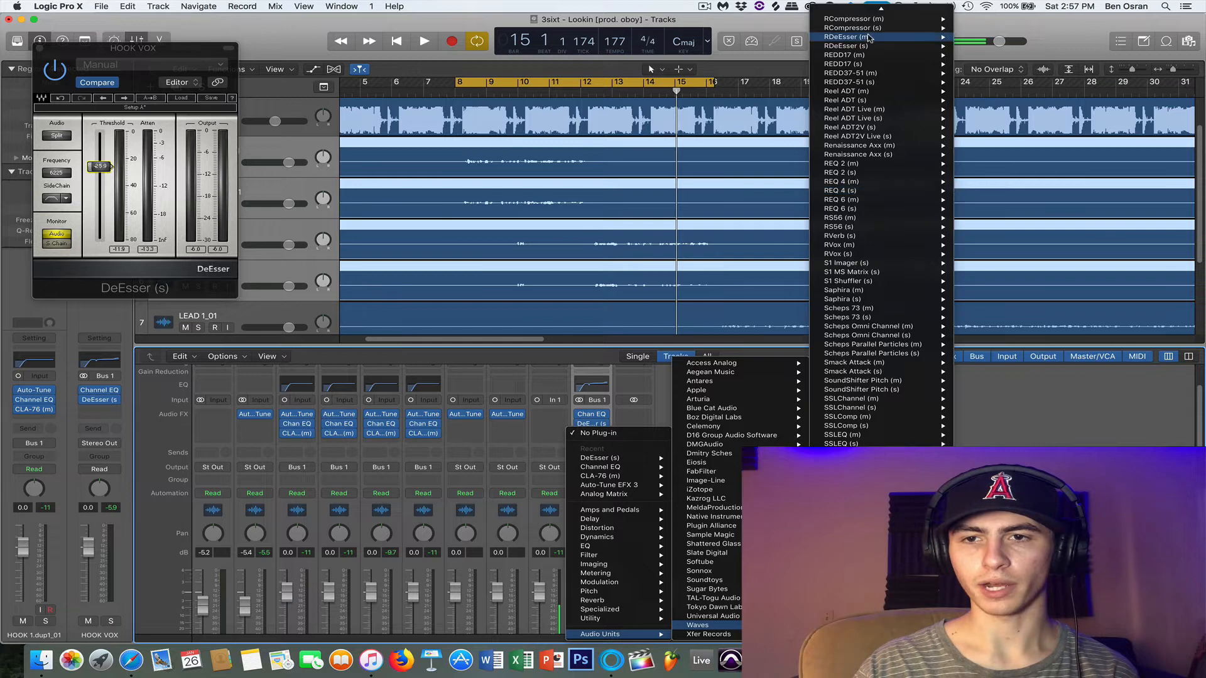
click(974, 28)
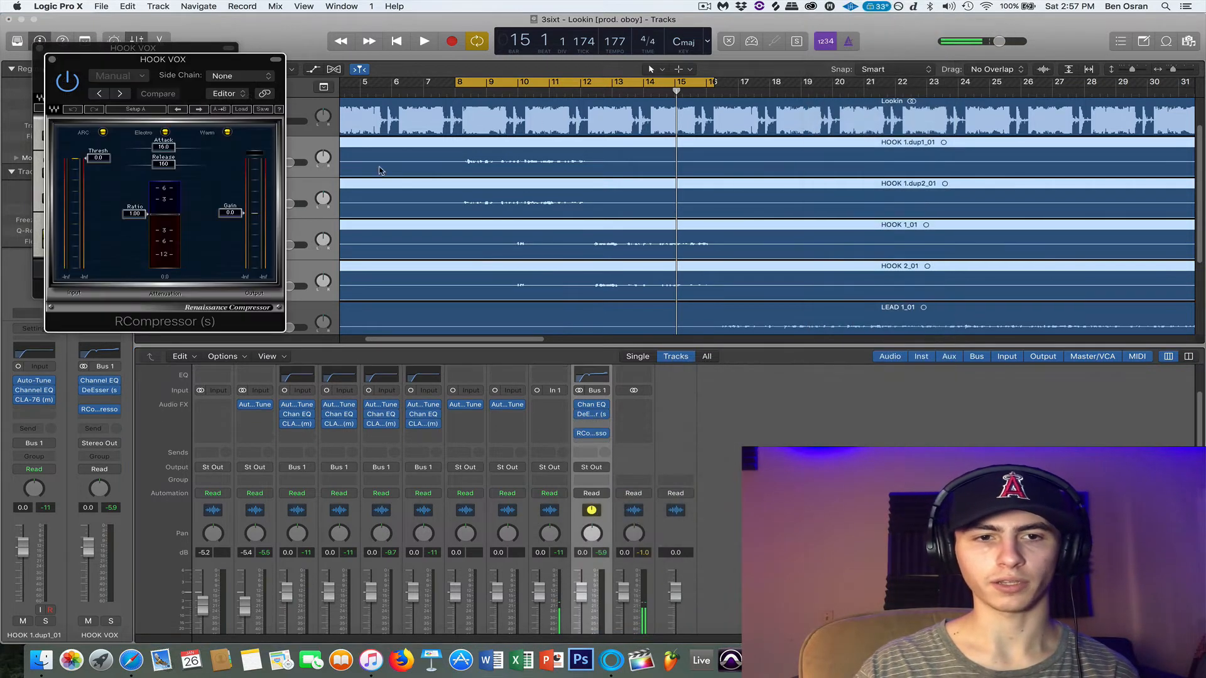
Load the Dave Pensado vocal preset into the RCompressor on HOOK VOX
click(241, 110)
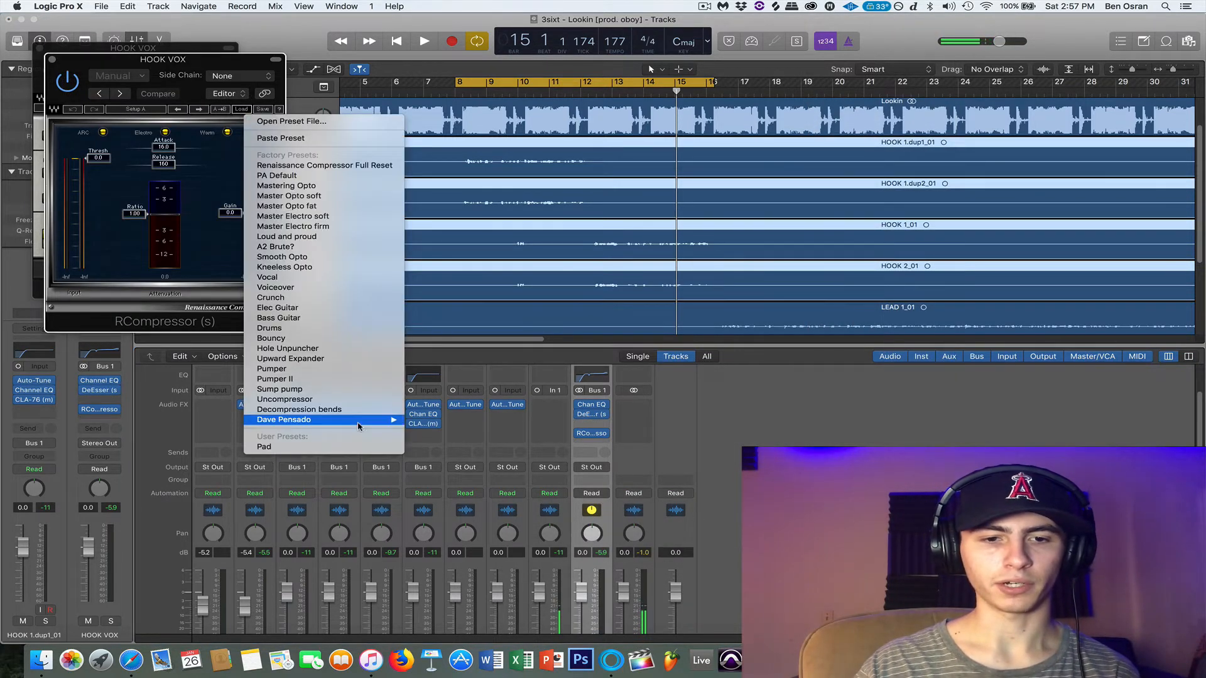
mouse_move(361, 420)
click(464, 442)
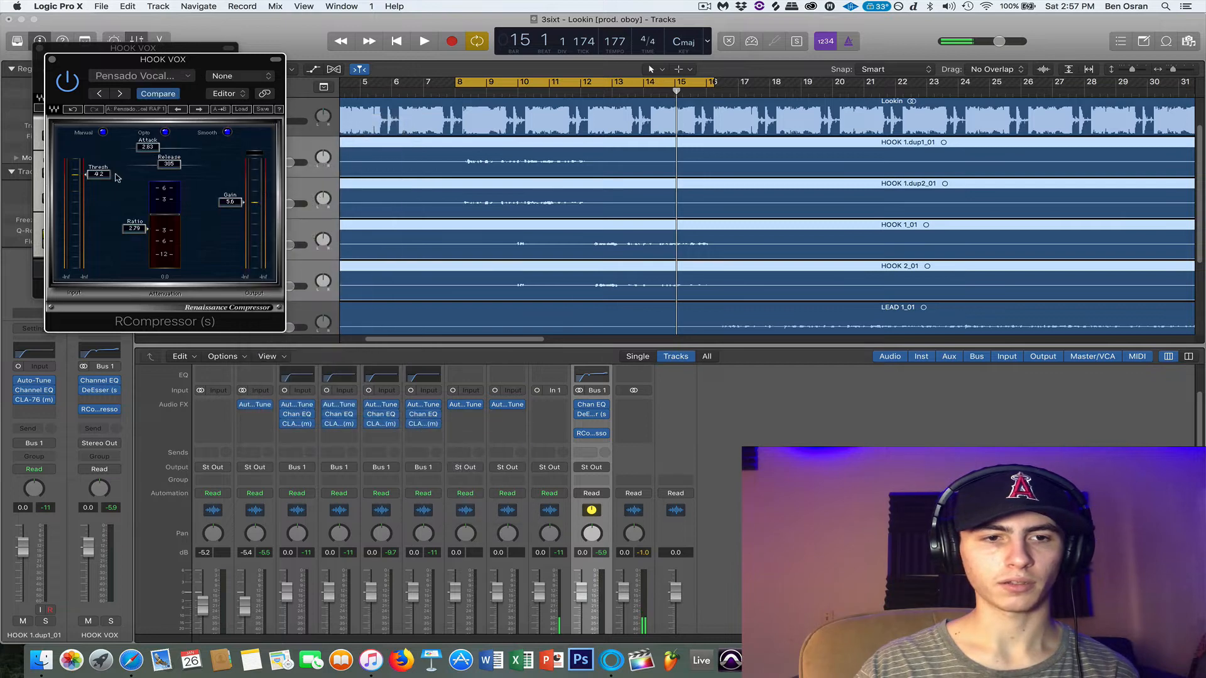
With the hook playing, set the RCompressor threshold to about -10.5, attack 2.45, release 336 and gain 2.1, then stop playback
key(space)
drag(106, 178, 105, 188)
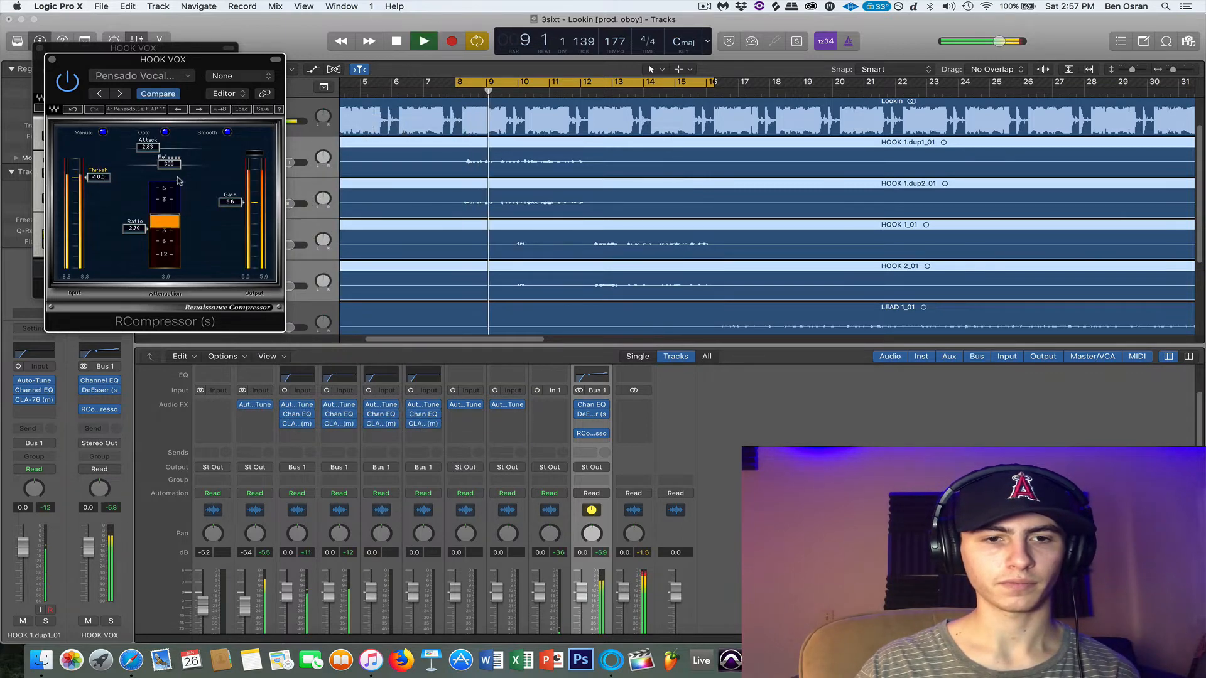
drag(230, 201, 231, 210)
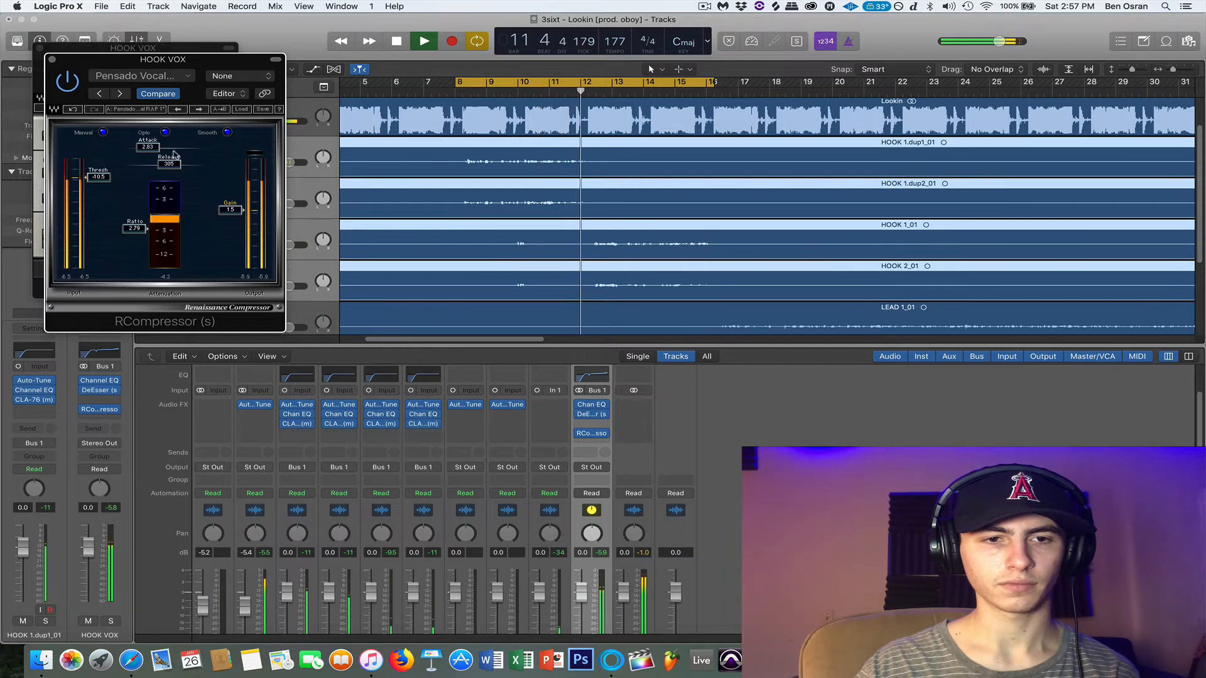
drag(155, 149, 170, 164)
drag(230, 210, 230, 208)
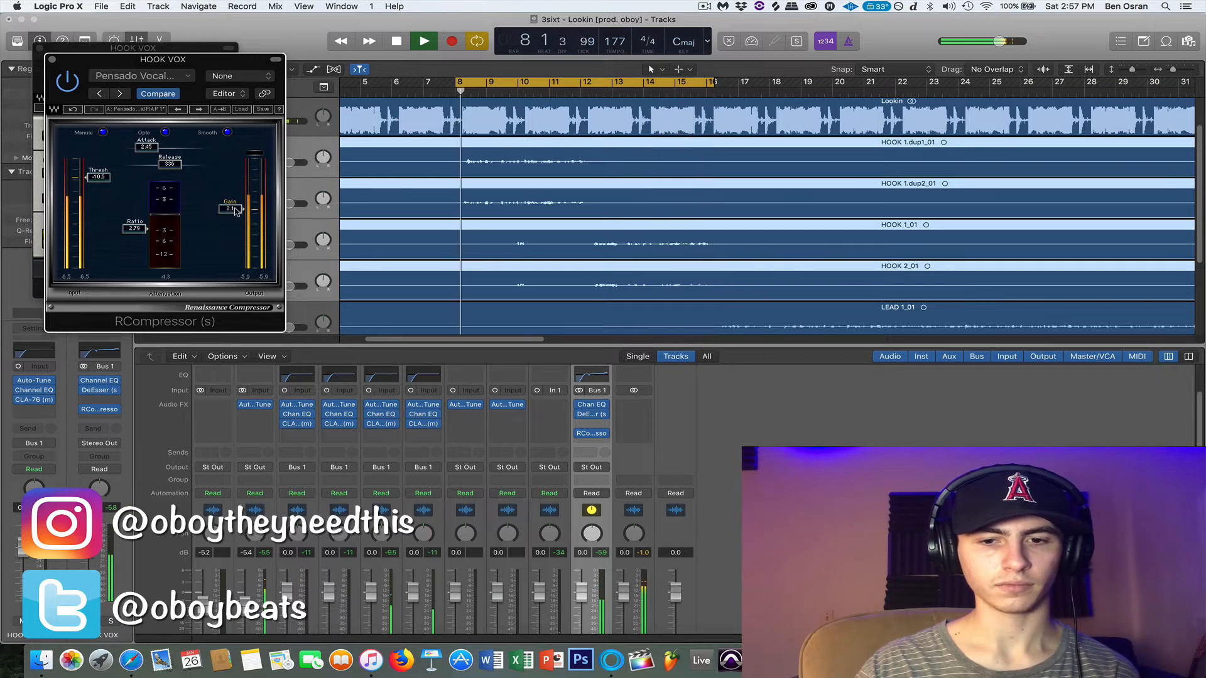
key(space)
Insert Ensemble between the DeEsser and RCompressor on HOOK VOX and lower its Output Mix to about 3% while the hook plays
click(593, 424)
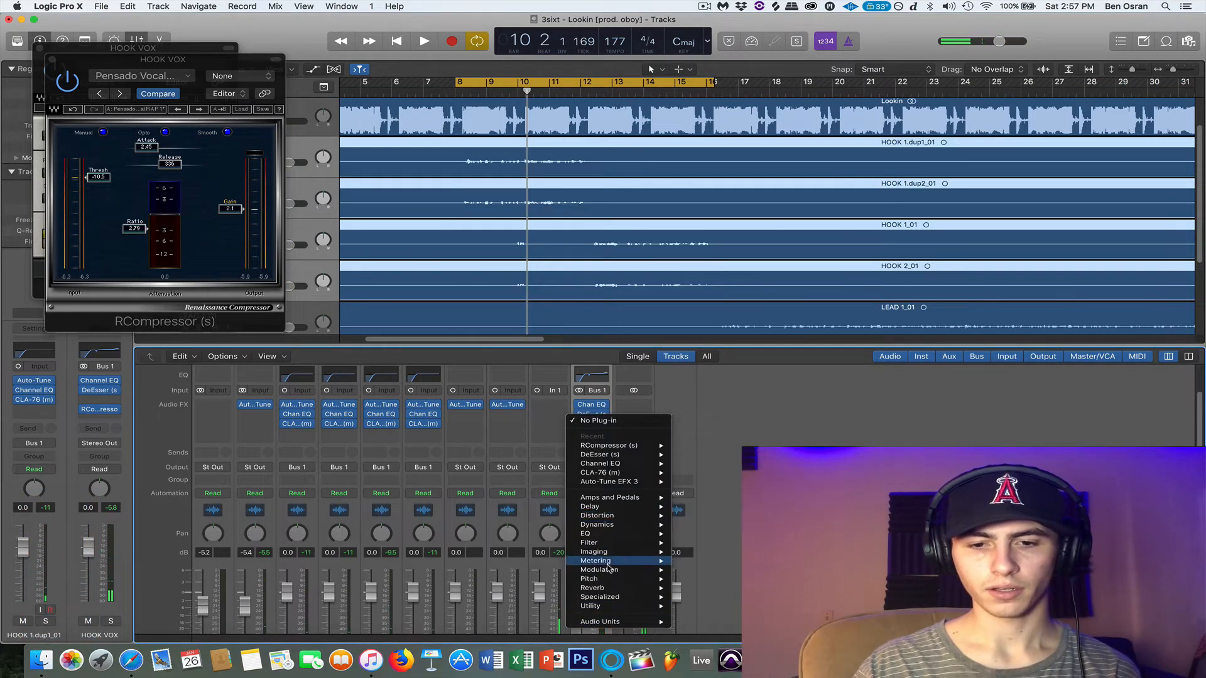
mouse_move(614, 570)
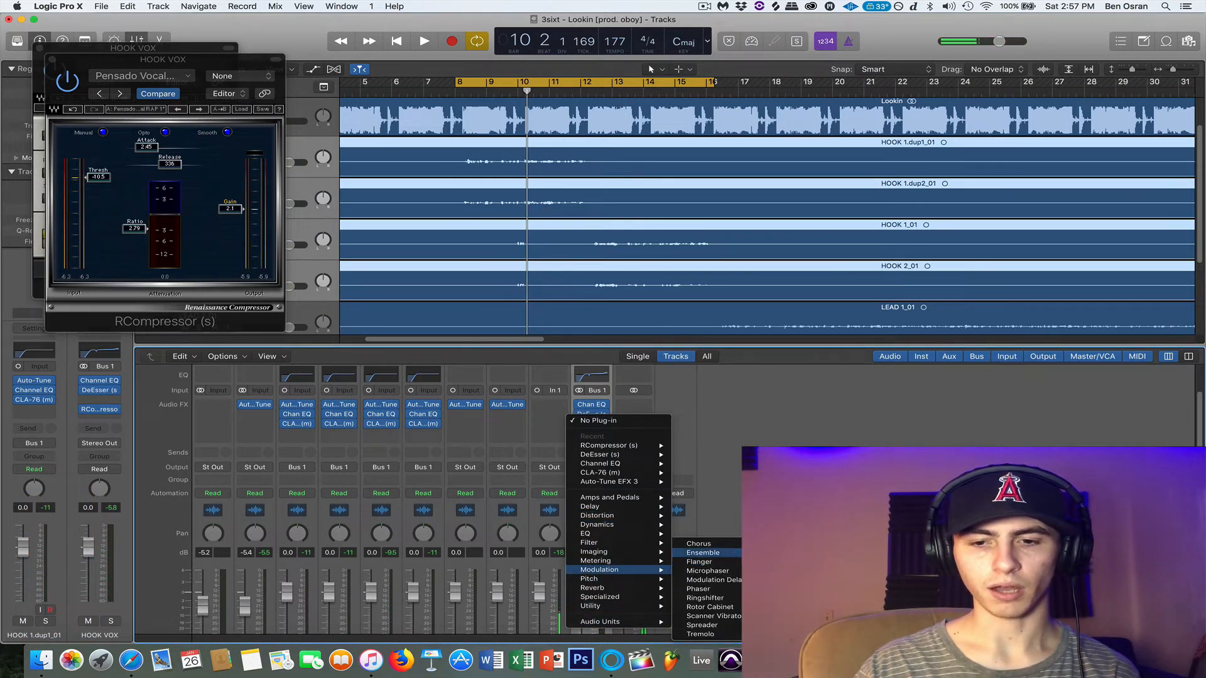
click(703, 552)
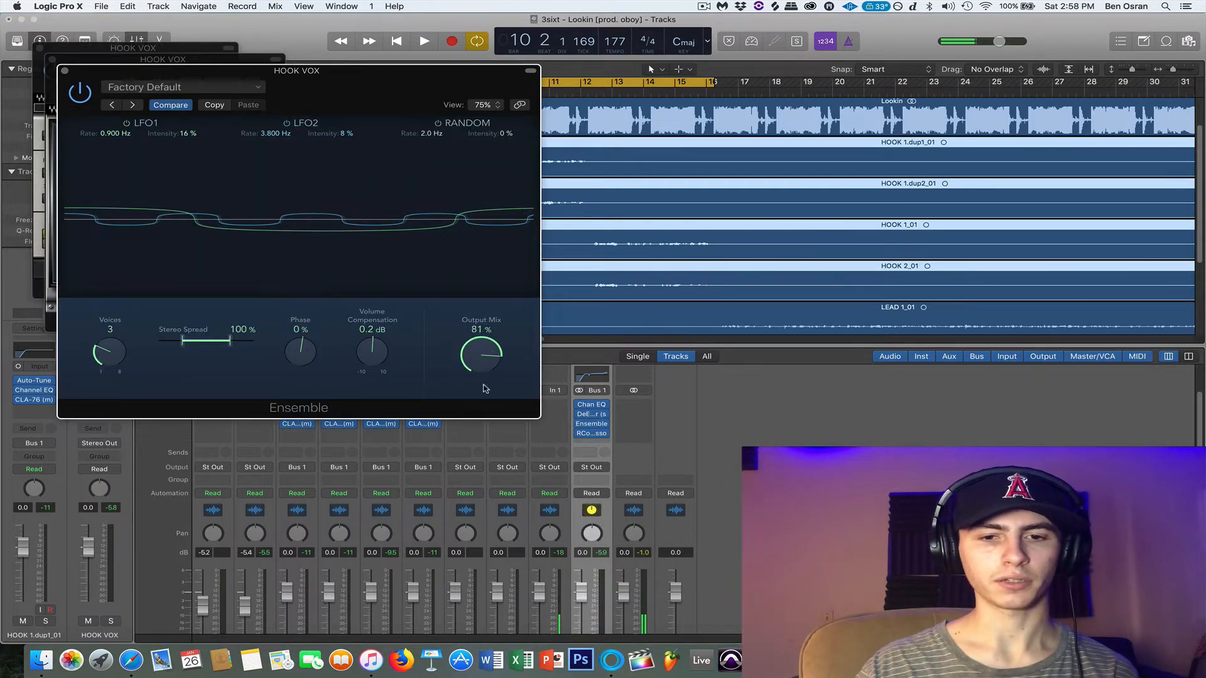
key(space)
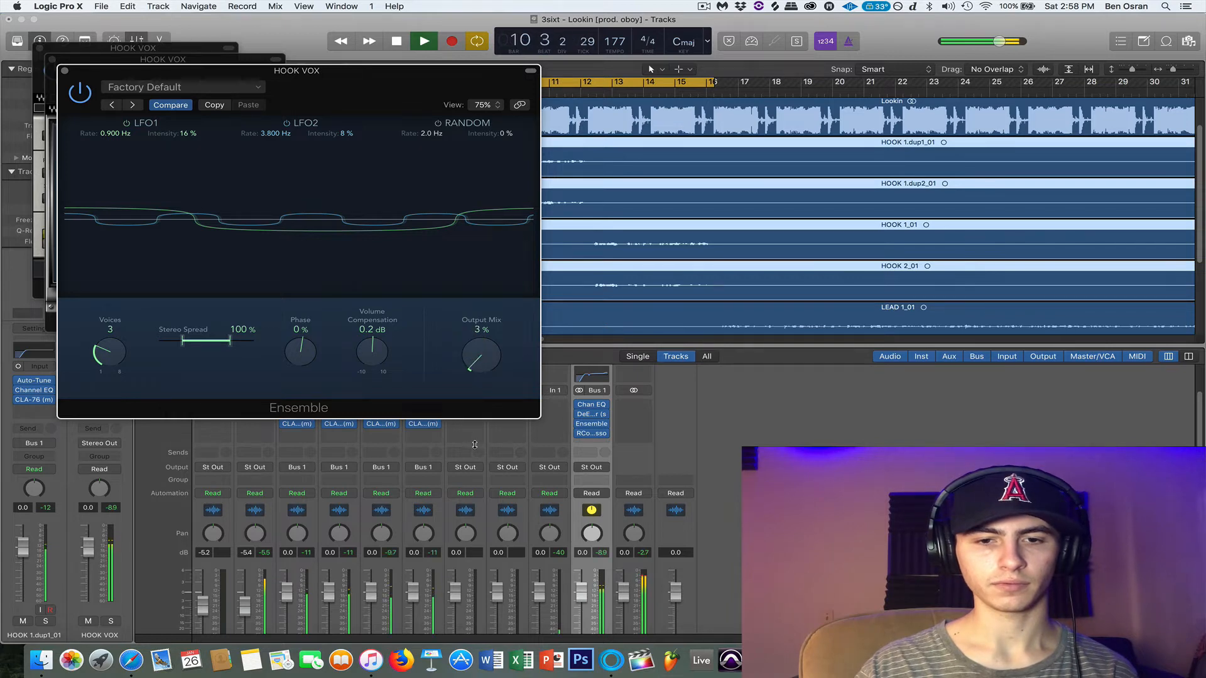
Close the Ensemble, RCompressor and DeEsser plug-in windows
click(64, 71)
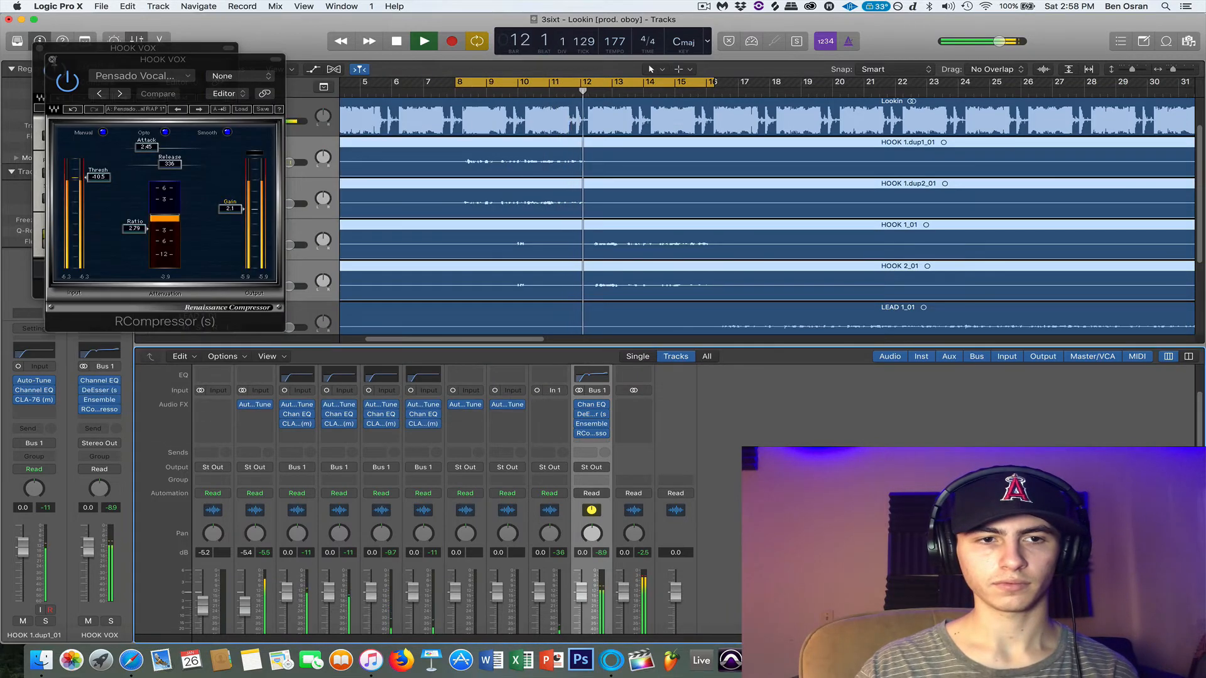
click(52, 60)
click(39, 48)
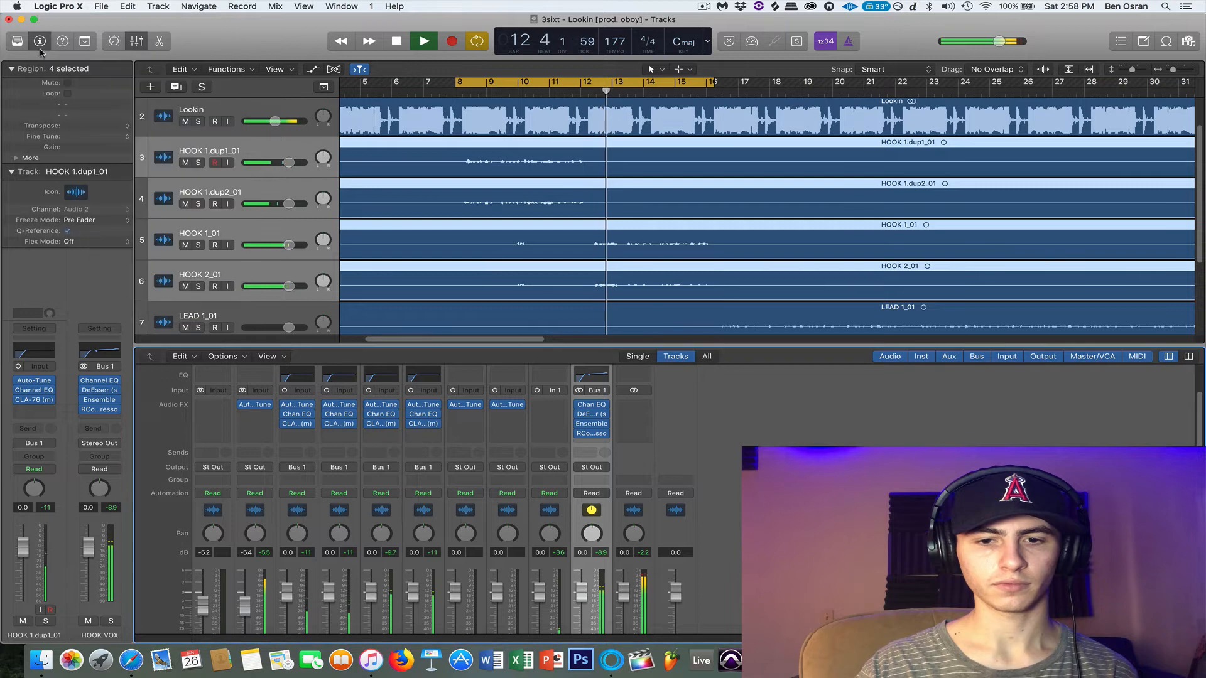
Stop playback and add four sends on the HOOK VOX aux, to Bus 2, Bus 3, Bus 4 and Bus 5
click(591, 453)
mouse_move(622, 504)
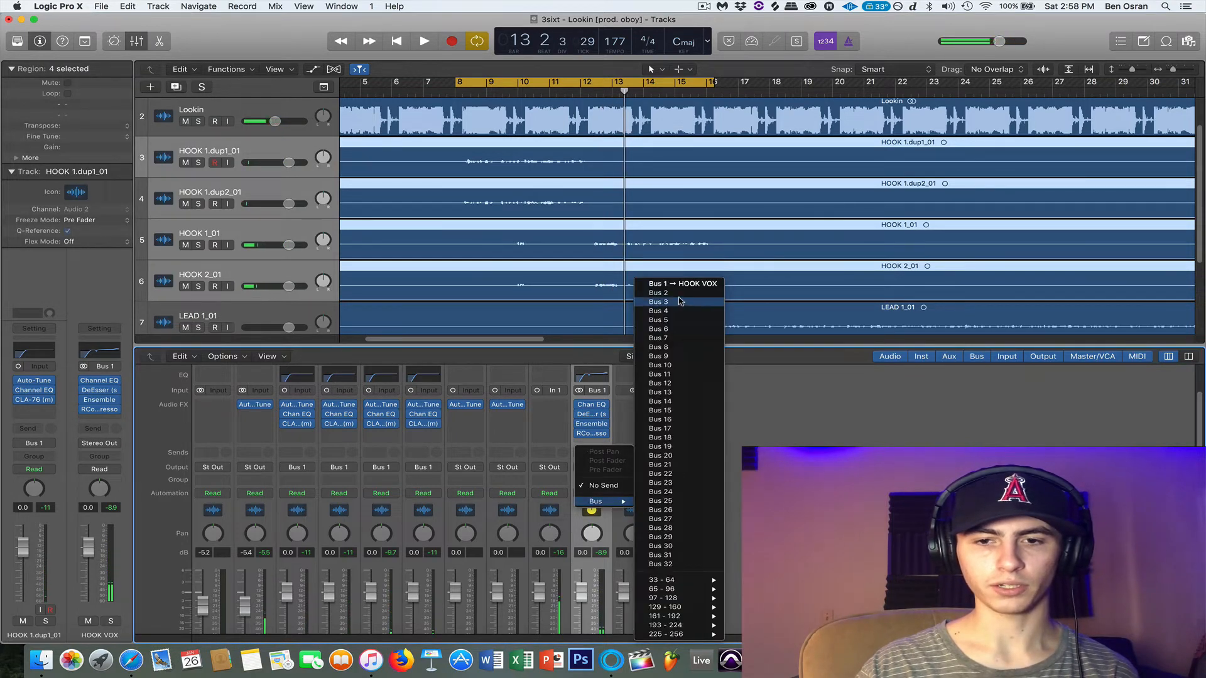
click(678, 294)
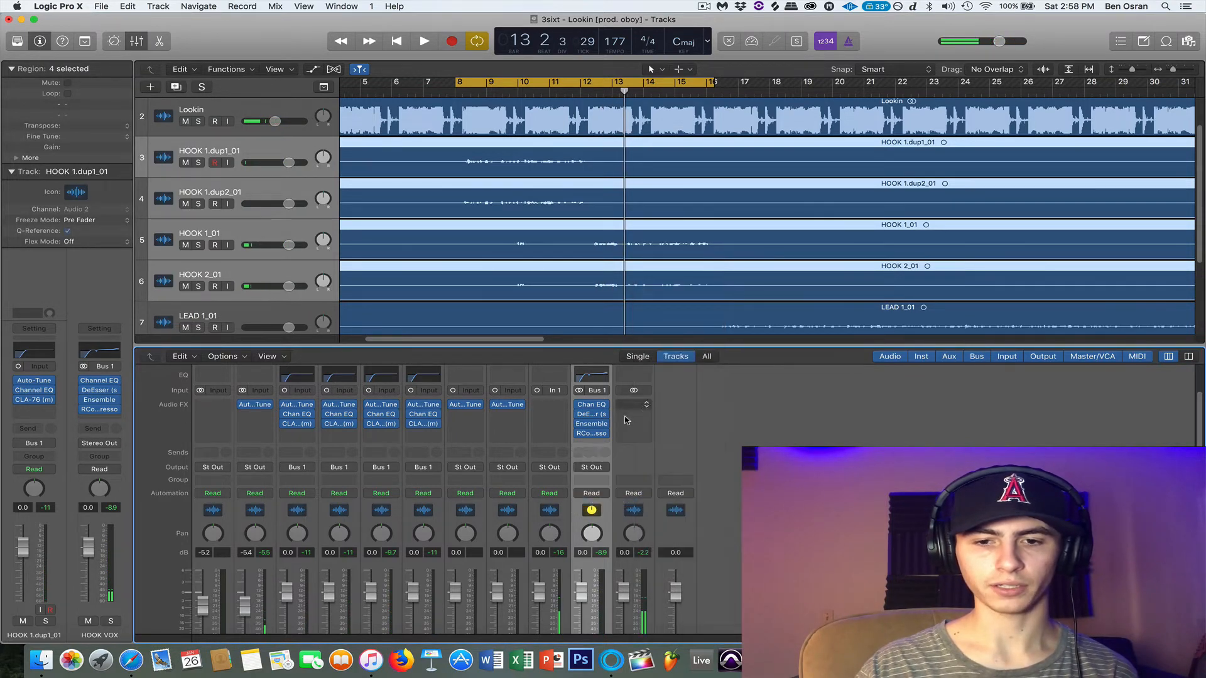
click(587, 455)
mouse_move(622, 507)
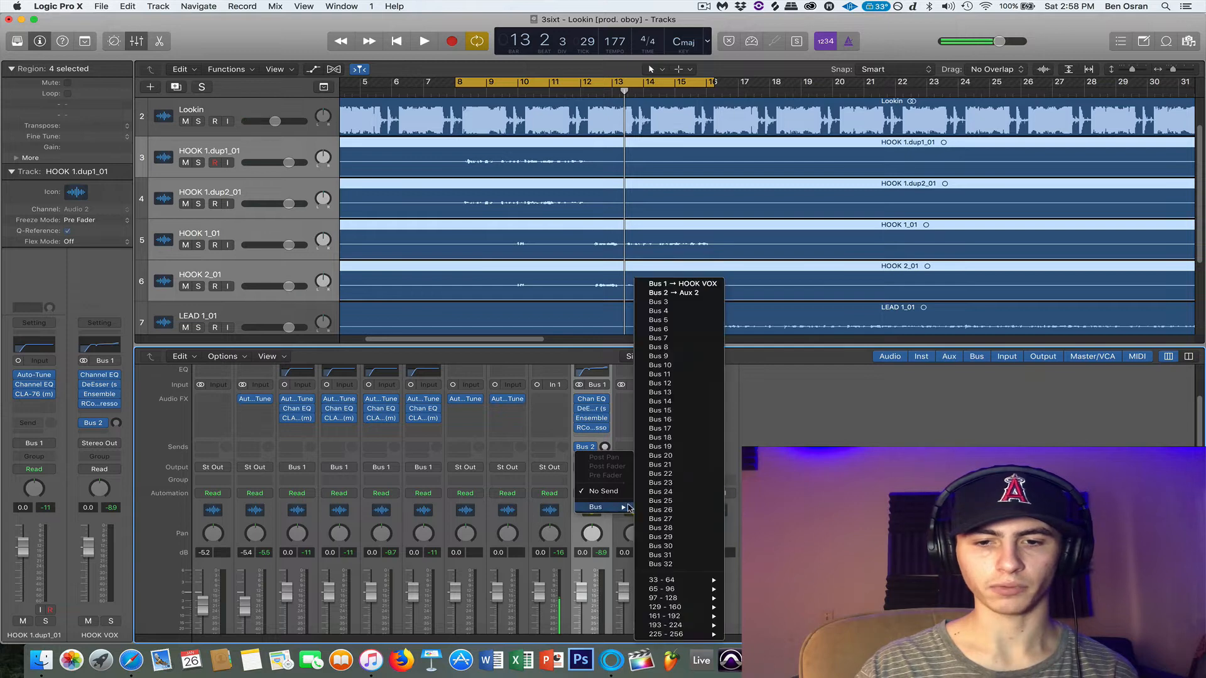
click(676, 303)
click(590, 458)
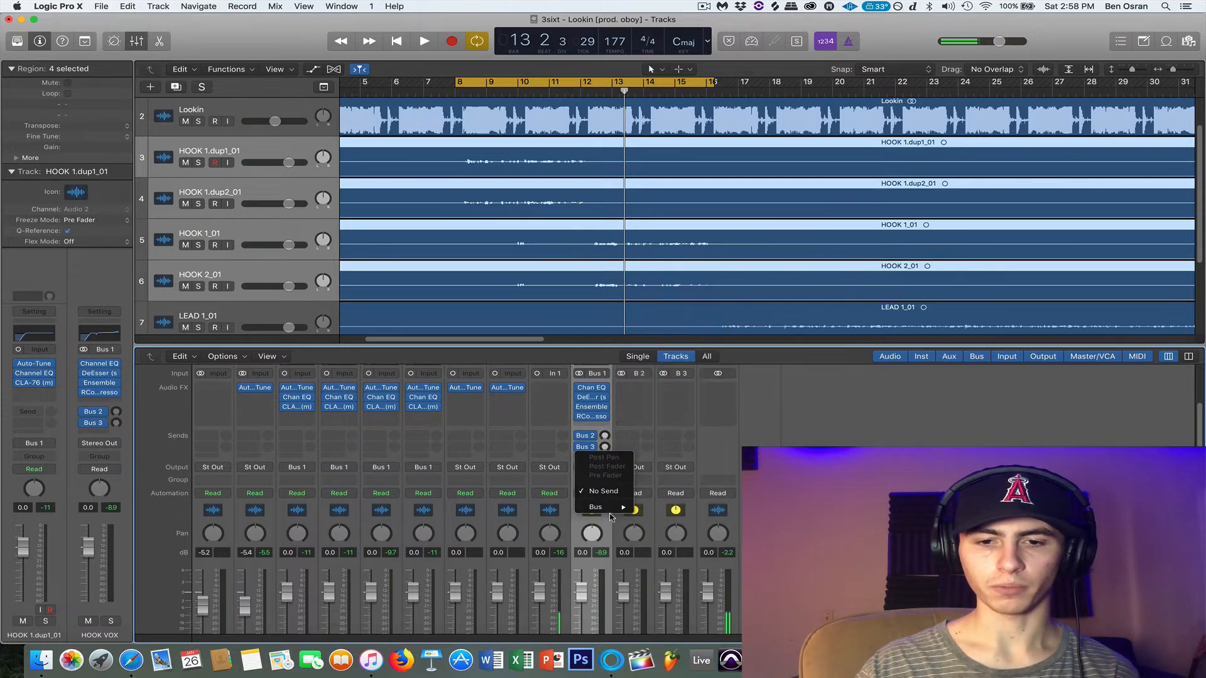
mouse_move(623, 507)
click(659, 311)
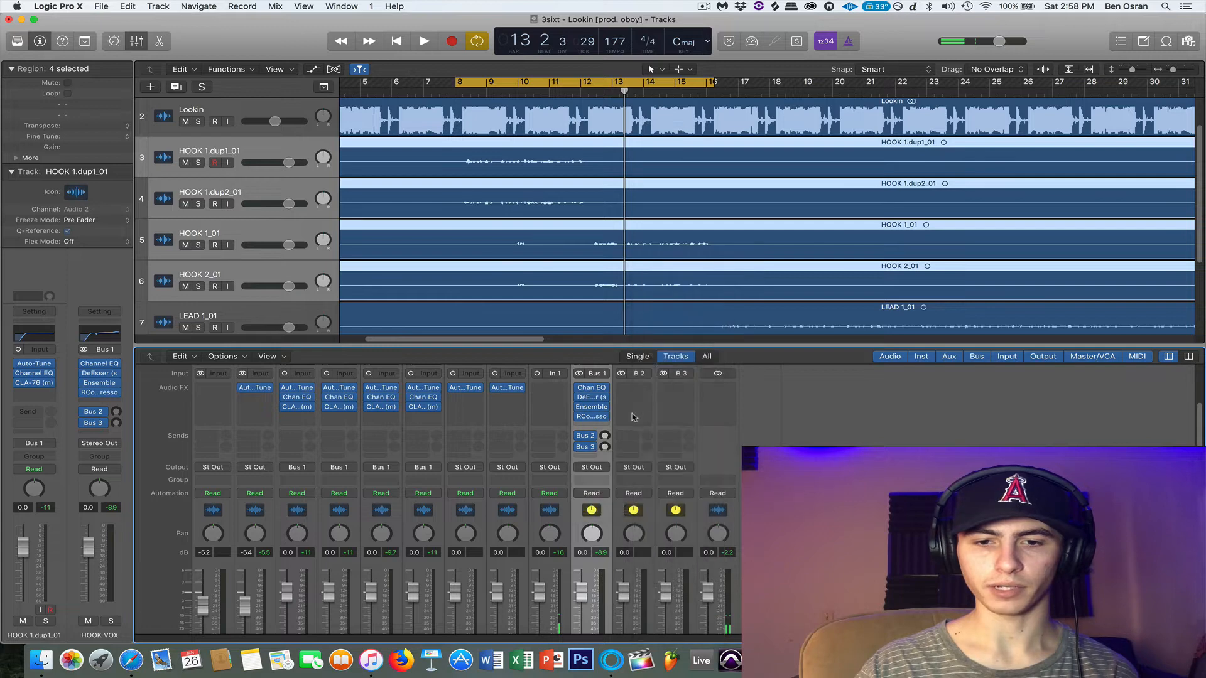
click(589, 458)
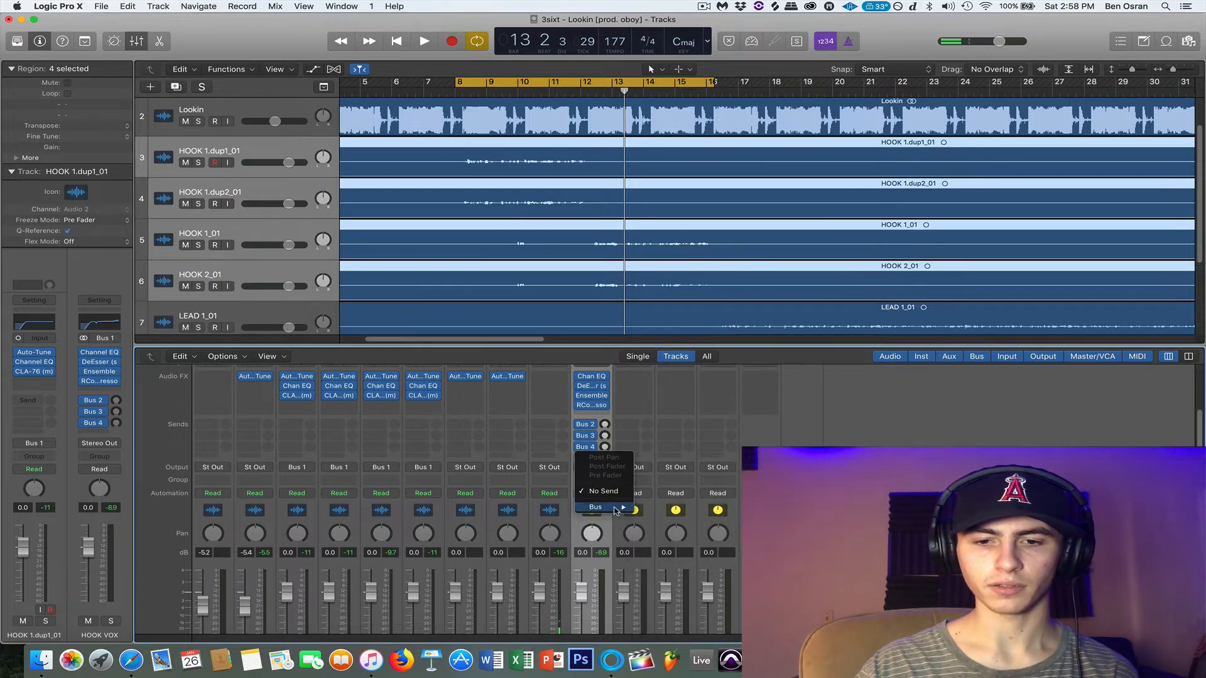
mouse_move(615, 511)
click(660, 322)
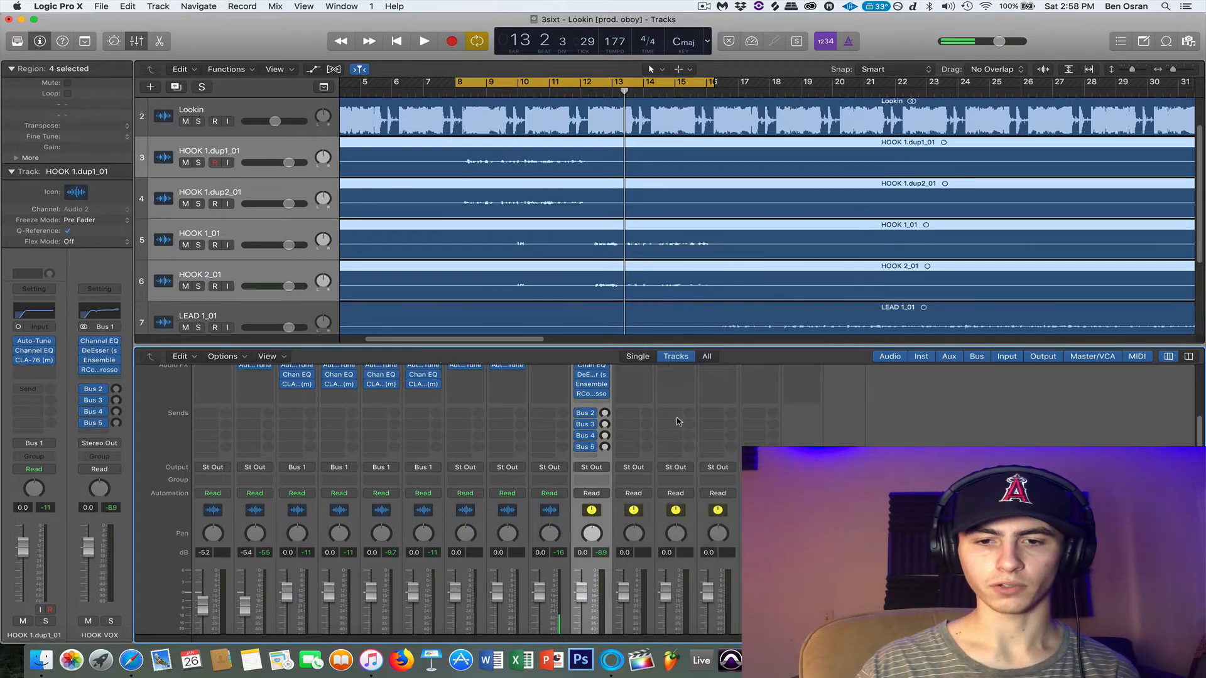
Insert the stereo Waves H-Delay in the first effect slot of the aux fed by Bus 2
scroll(679, 422, up, 3)
click(648, 441)
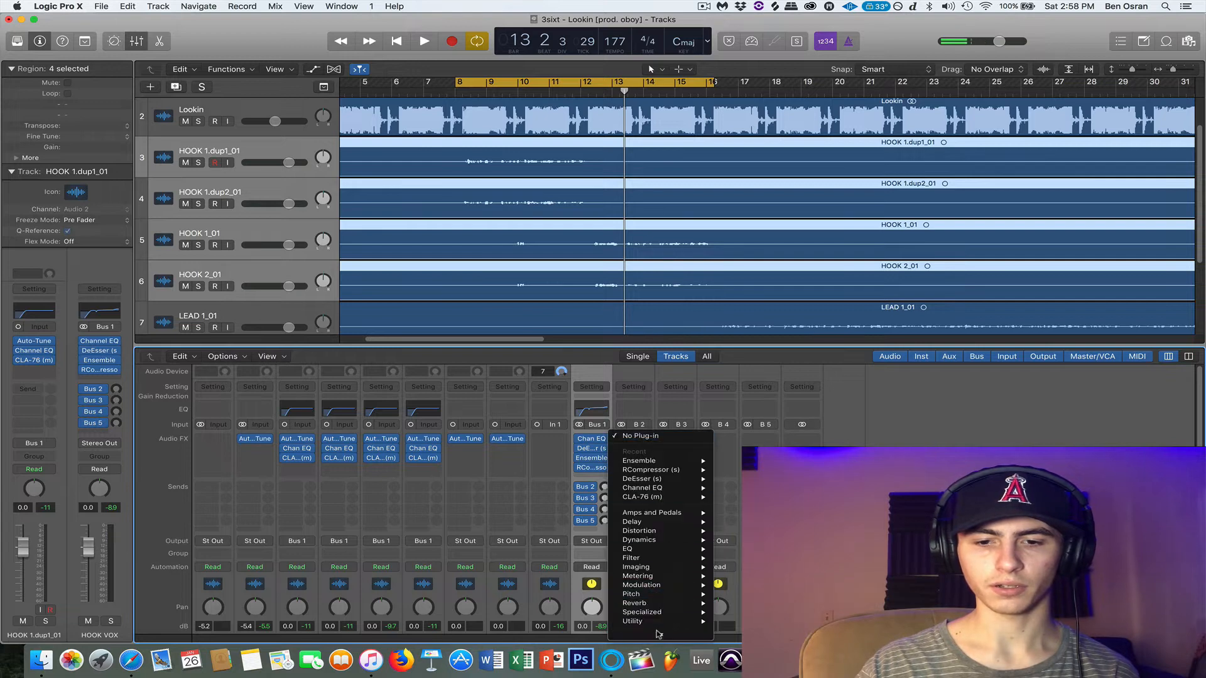
mouse_move(666, 634)
mouse_move(732, 625)
scroll(925, 328, down, 10)
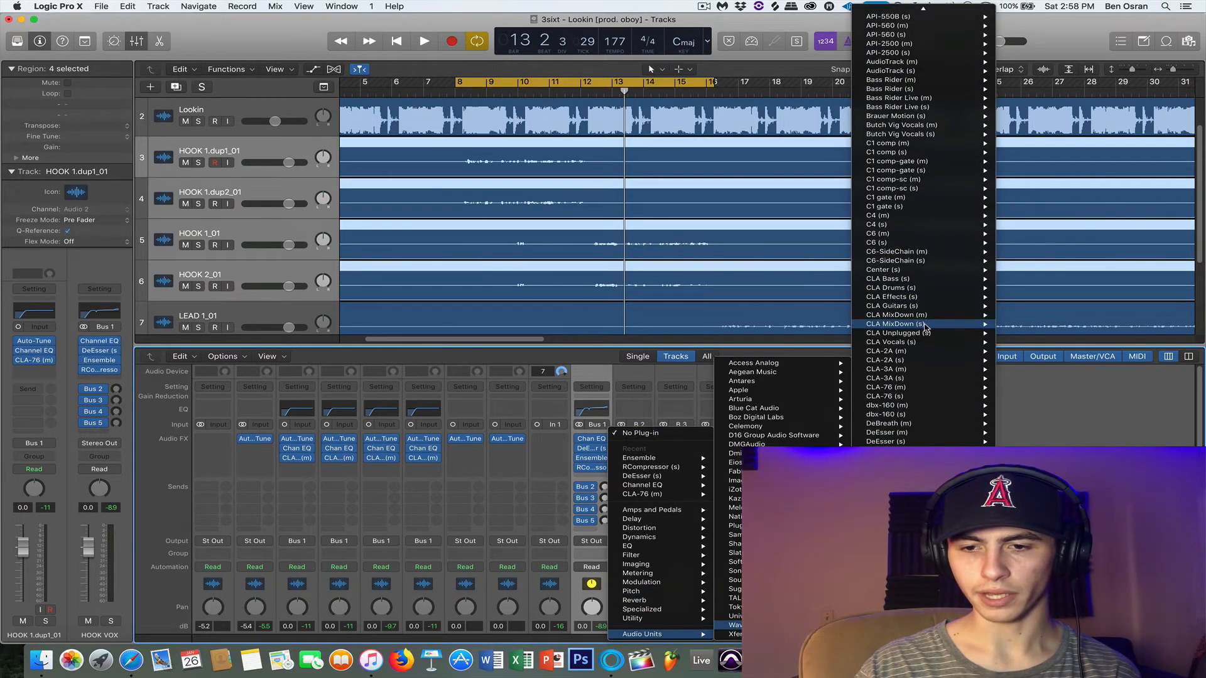
scroll(926, 328, down, 10)
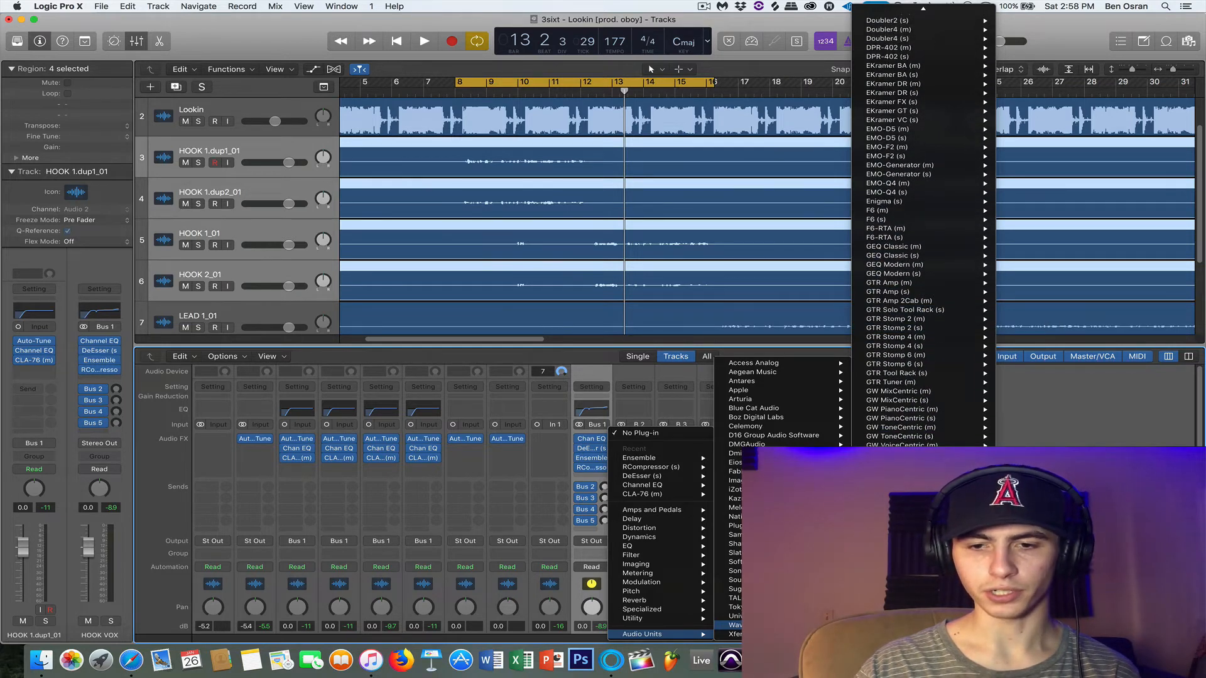
click(925, 490)
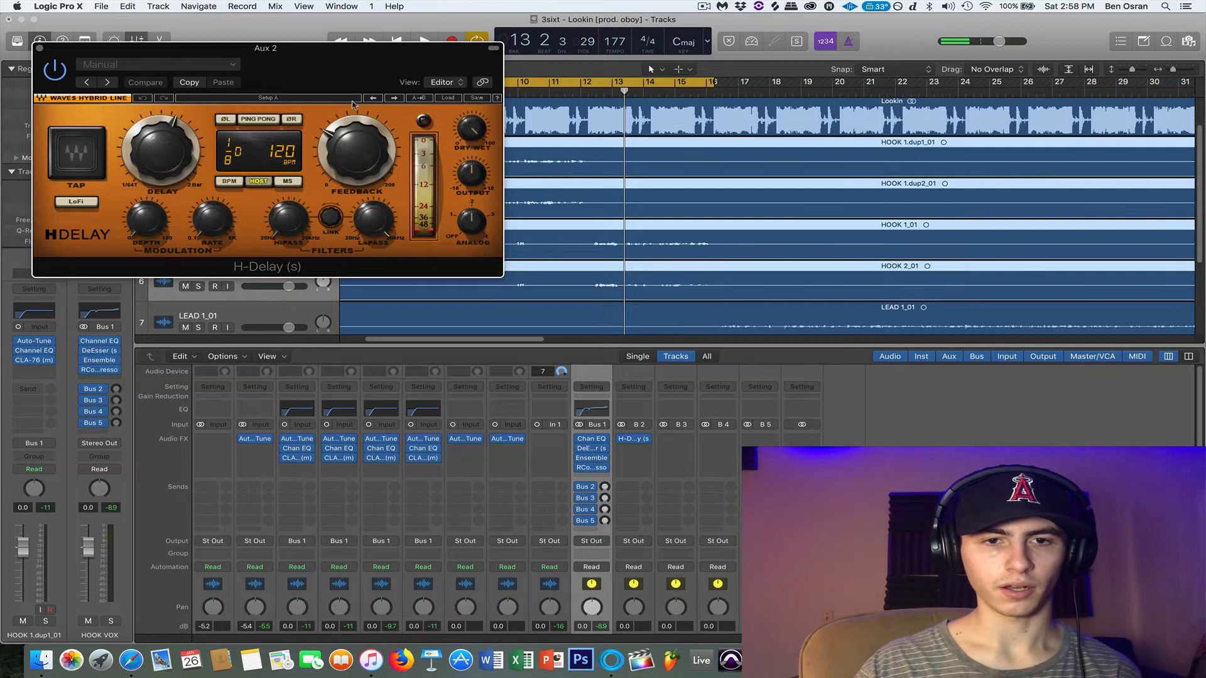
Load the Ping Pong preset in H-Delay with feedback at 30, and close its window
click(395, 98)
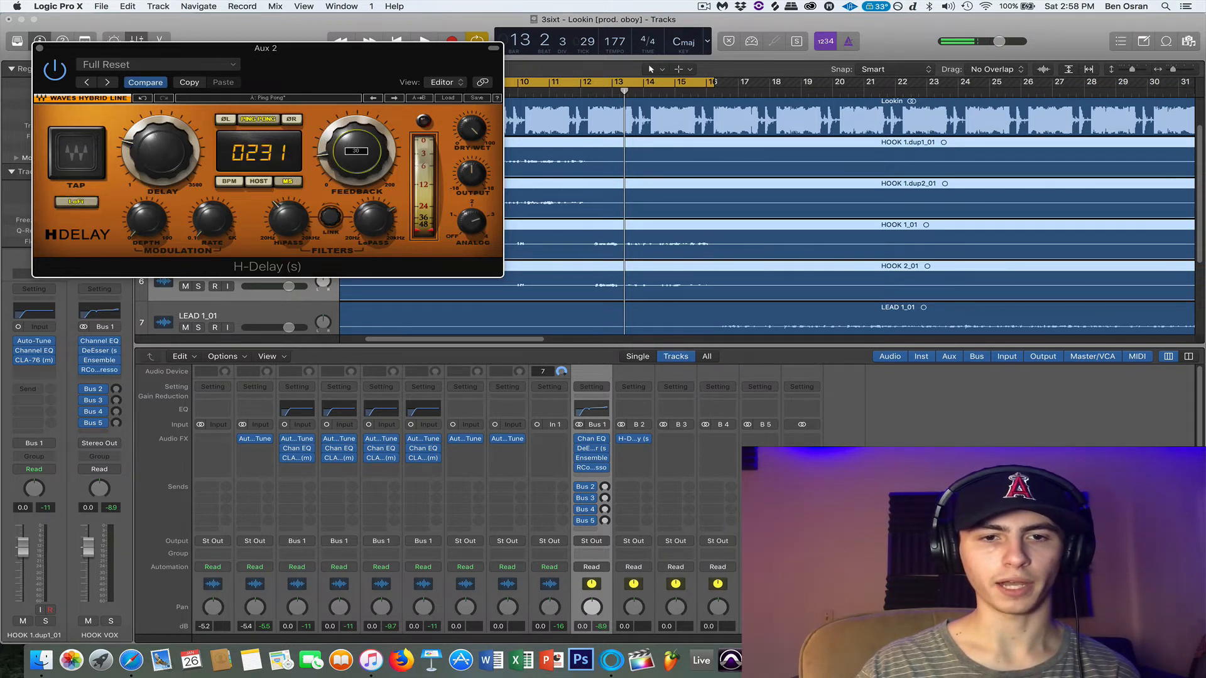
click(40, 48)
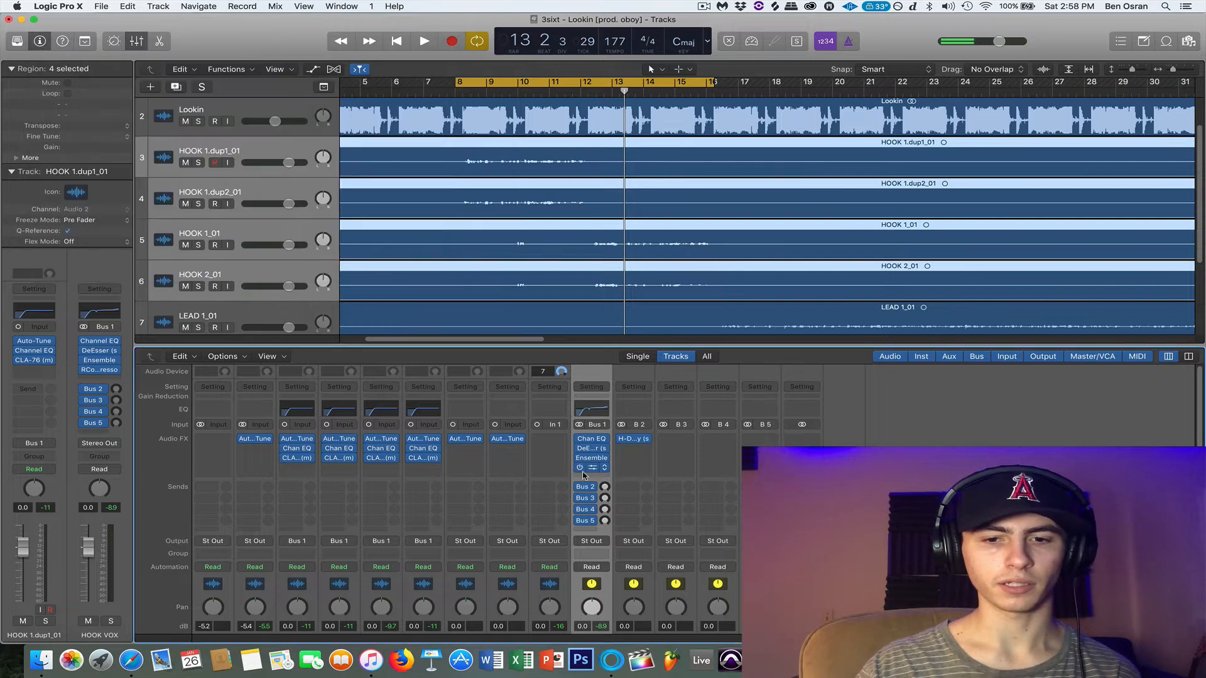
Play back the hook and set the HOOK VOX aux's Bus 2 send to -21.5 dB
key(space)
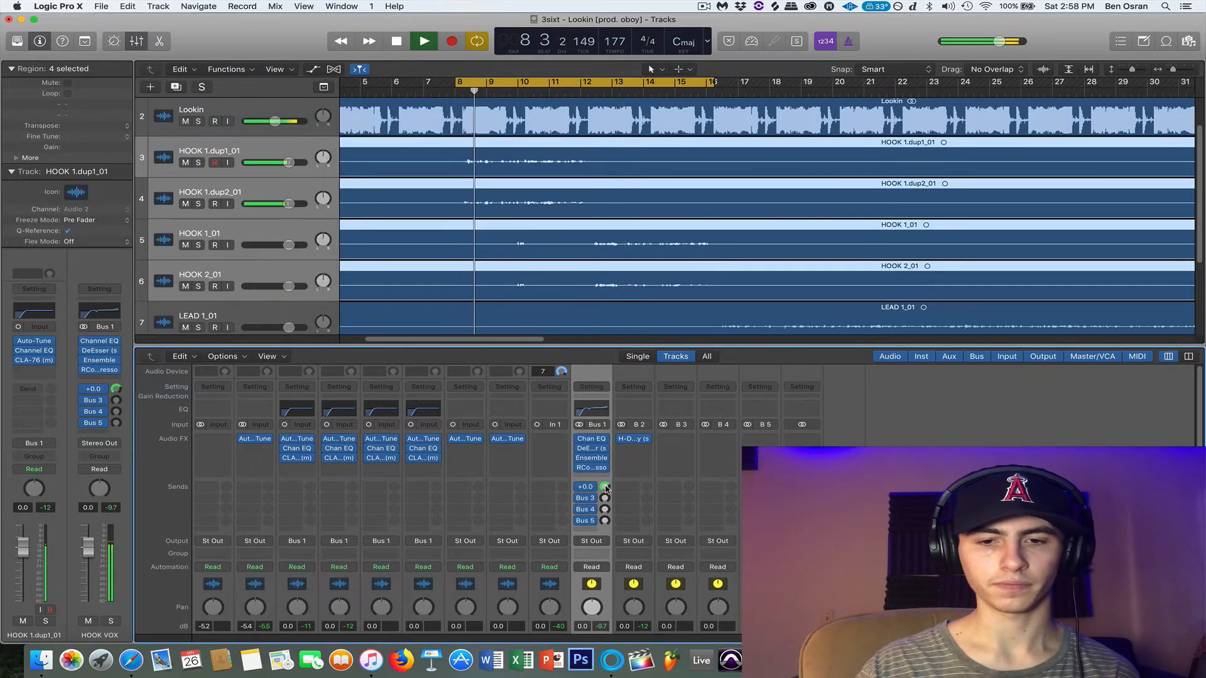
mouse_move(606, 489)
mouse_down()
mouse_move(606, 520)
mouse_move(605, 501)
mouse_up()
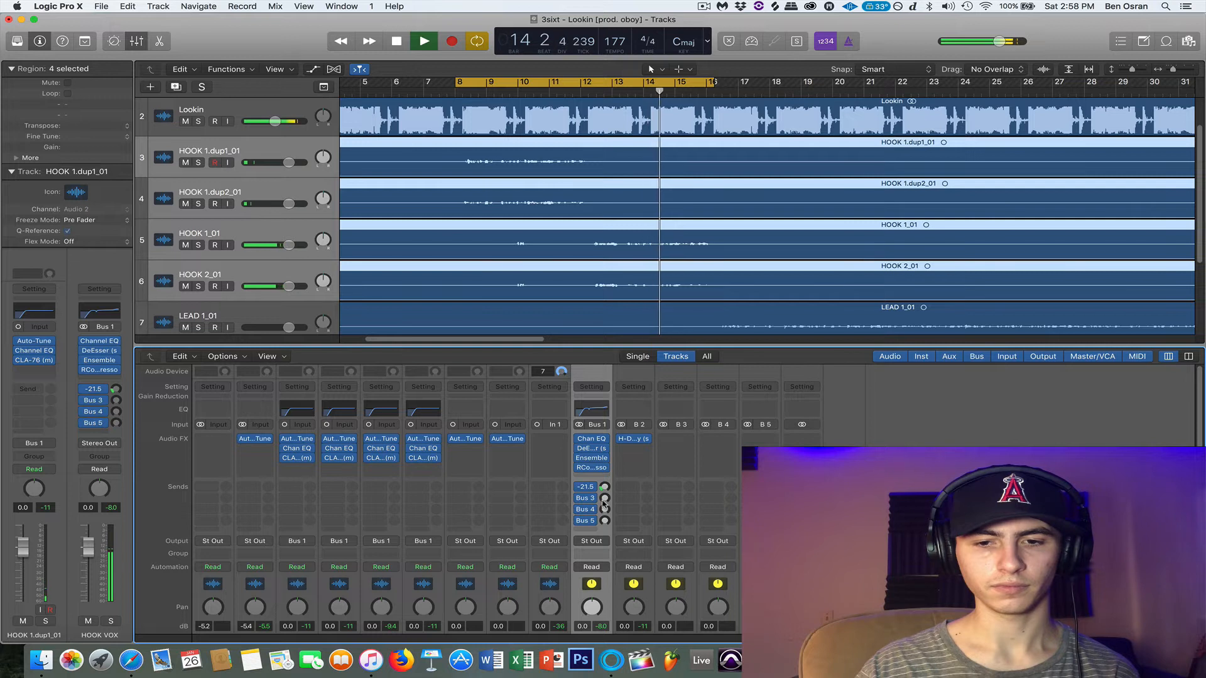
Insert the stereo Waves RVerb in the first effect slot of the aux fed by Bus 3
click(674, 439)
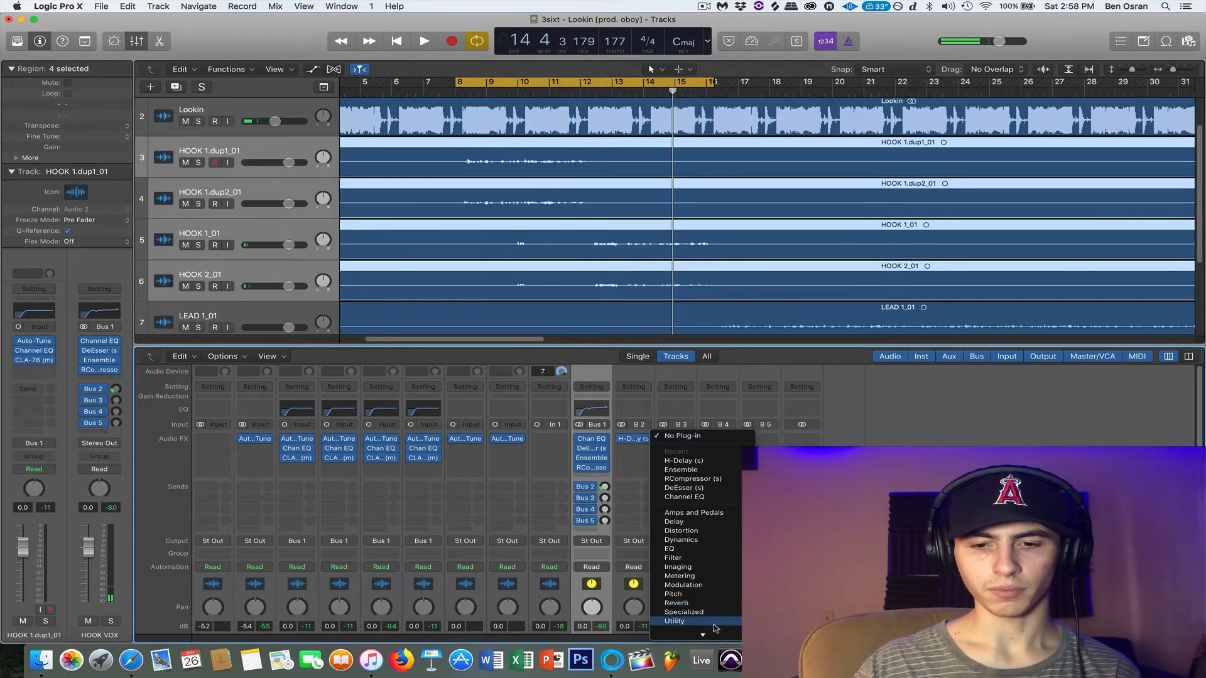
mouse_move(816, 625)
scroll(952, 395, down, 15)
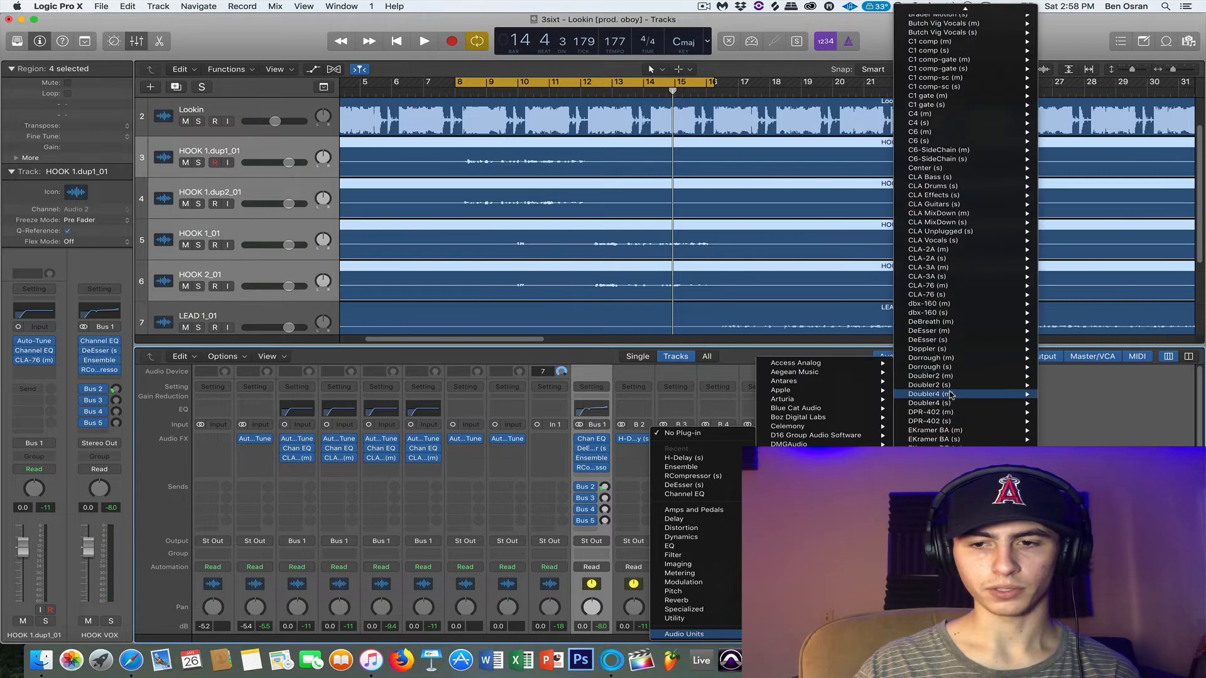
scroll(952, 395, down, 16)
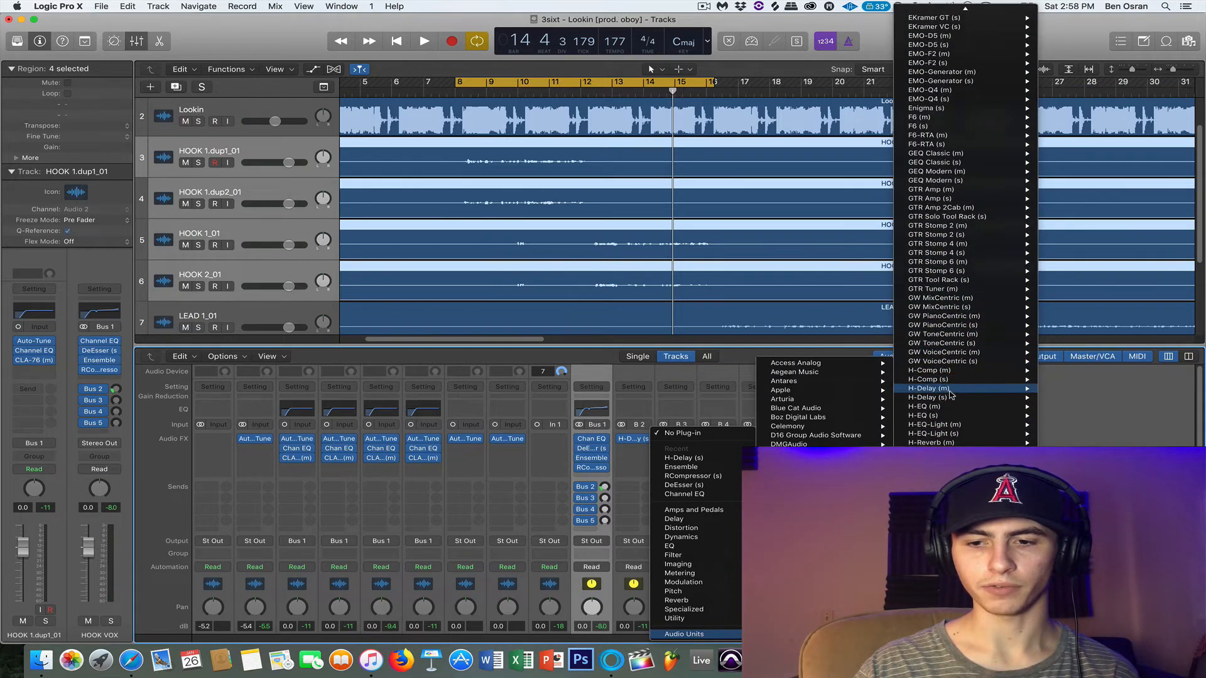
scroll(951, 394, down, 20)
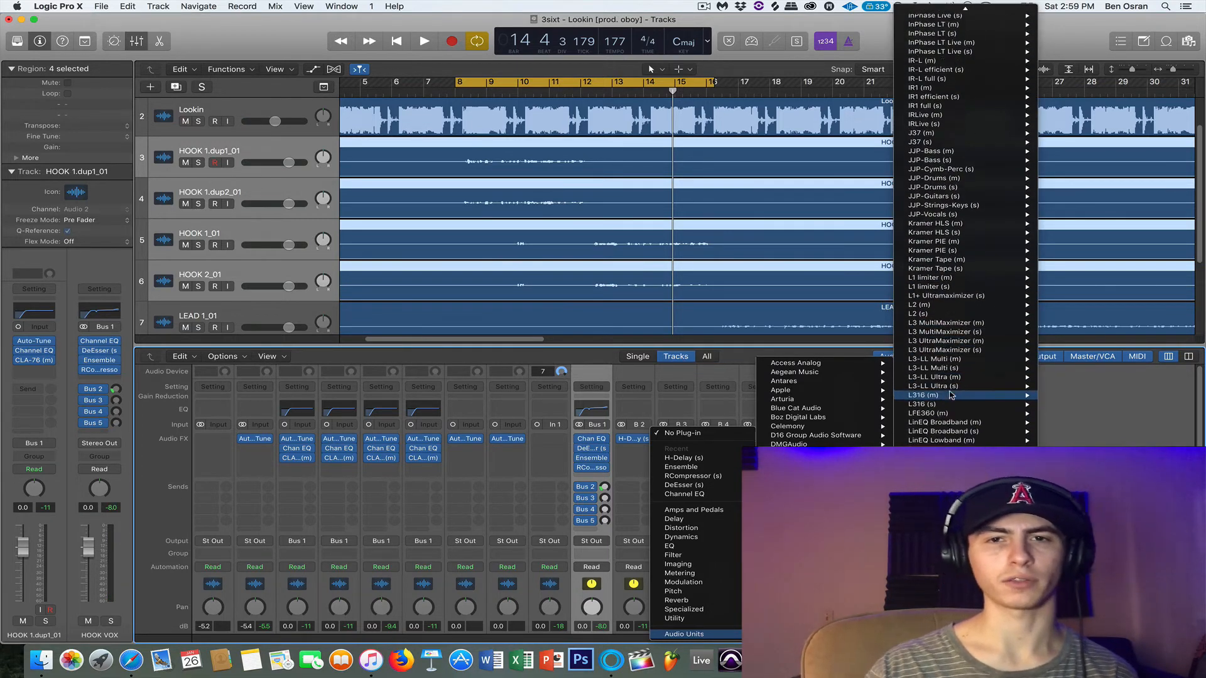
scroll(952, 394, down, 18)
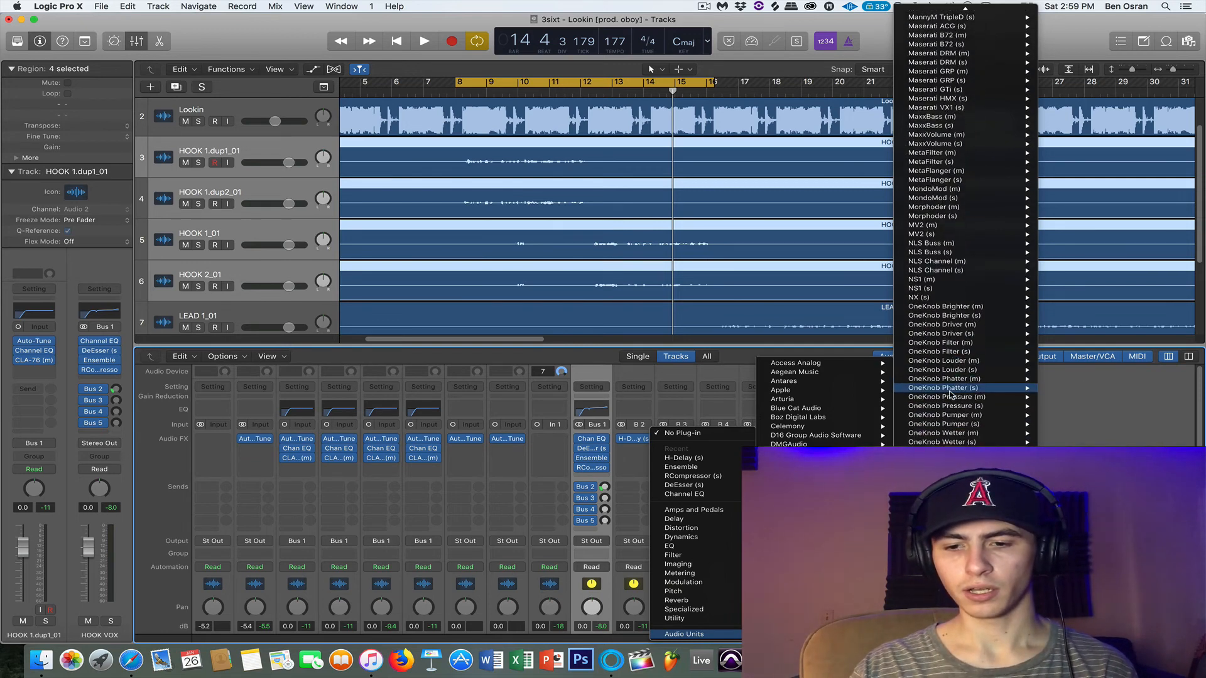
scroll(952, 394, down, 17)
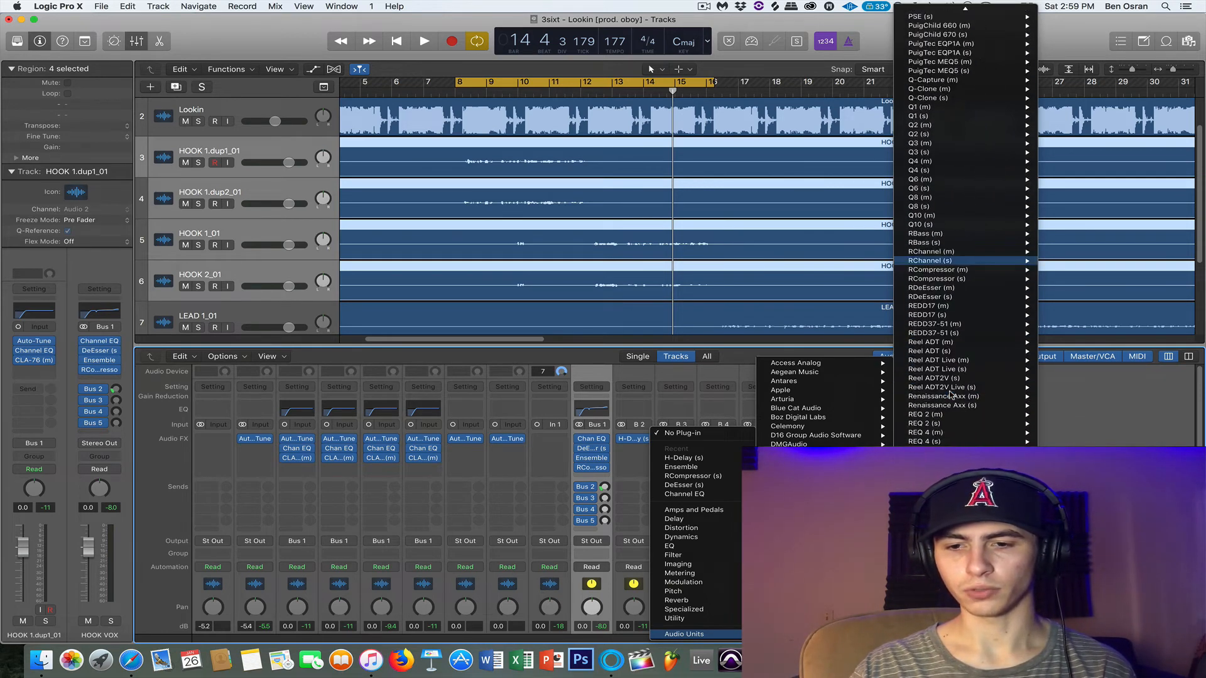
mouse_move(952, 395)
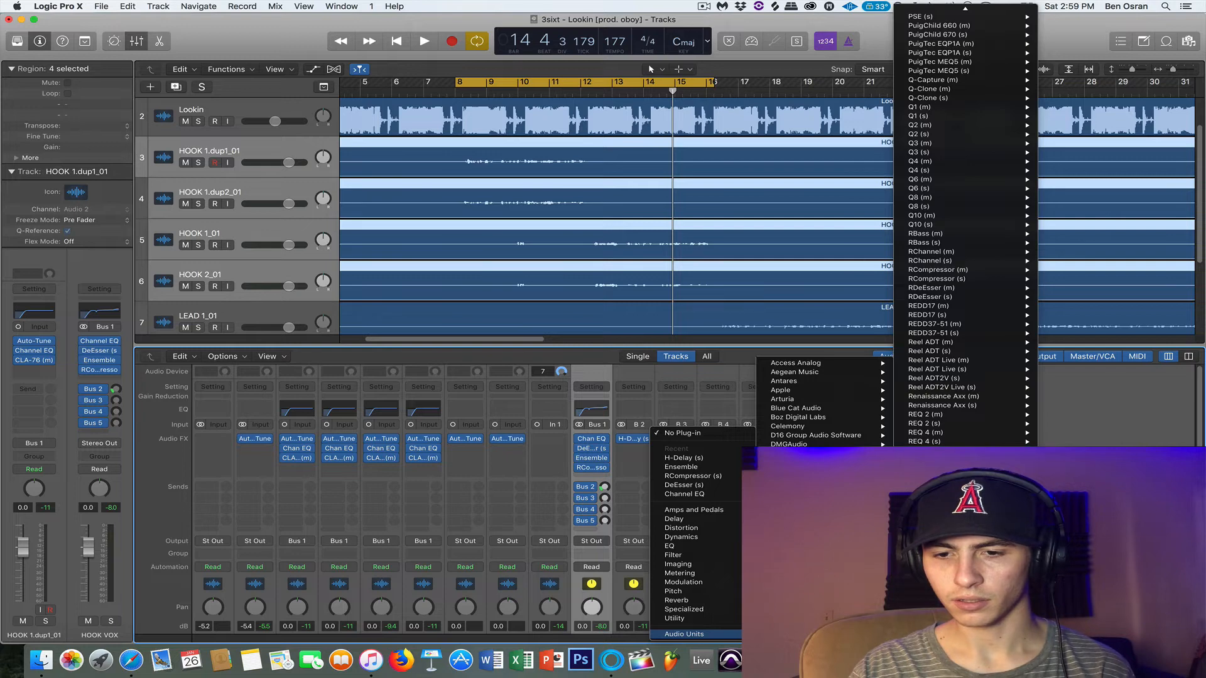
click(1057, 487)
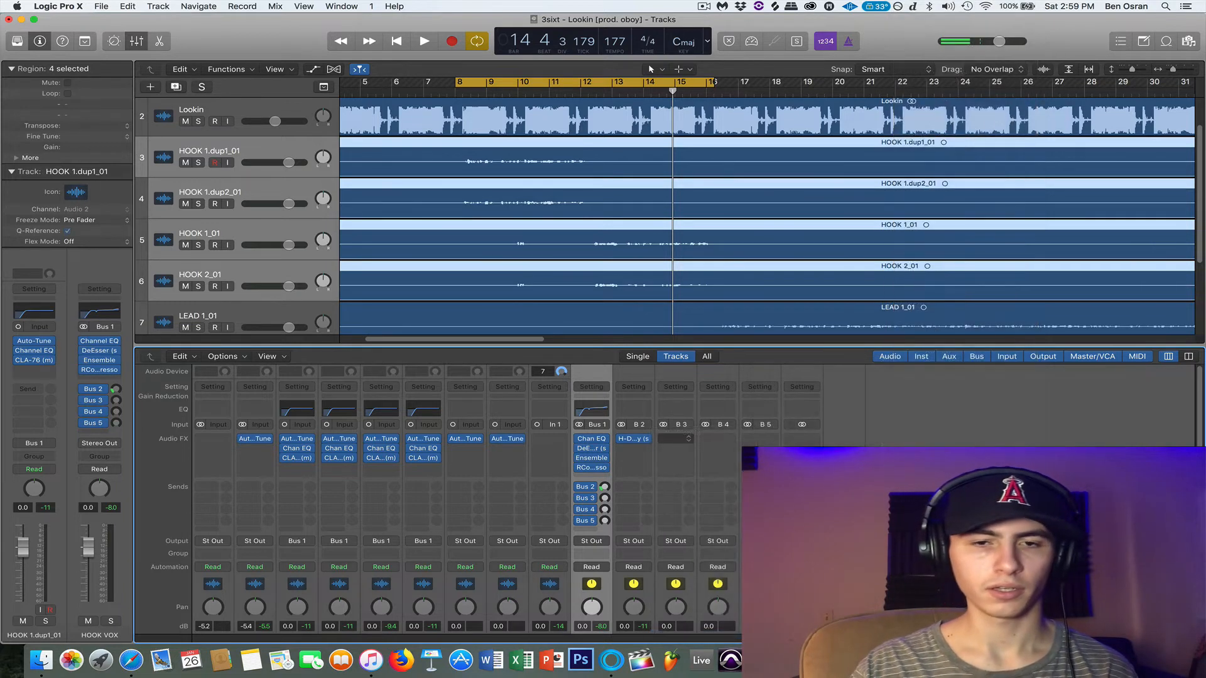
Set RVerb's reverb type to Plate 1 and cut the low band of its reverb EQ to -24.0 dB
click(179, 128)
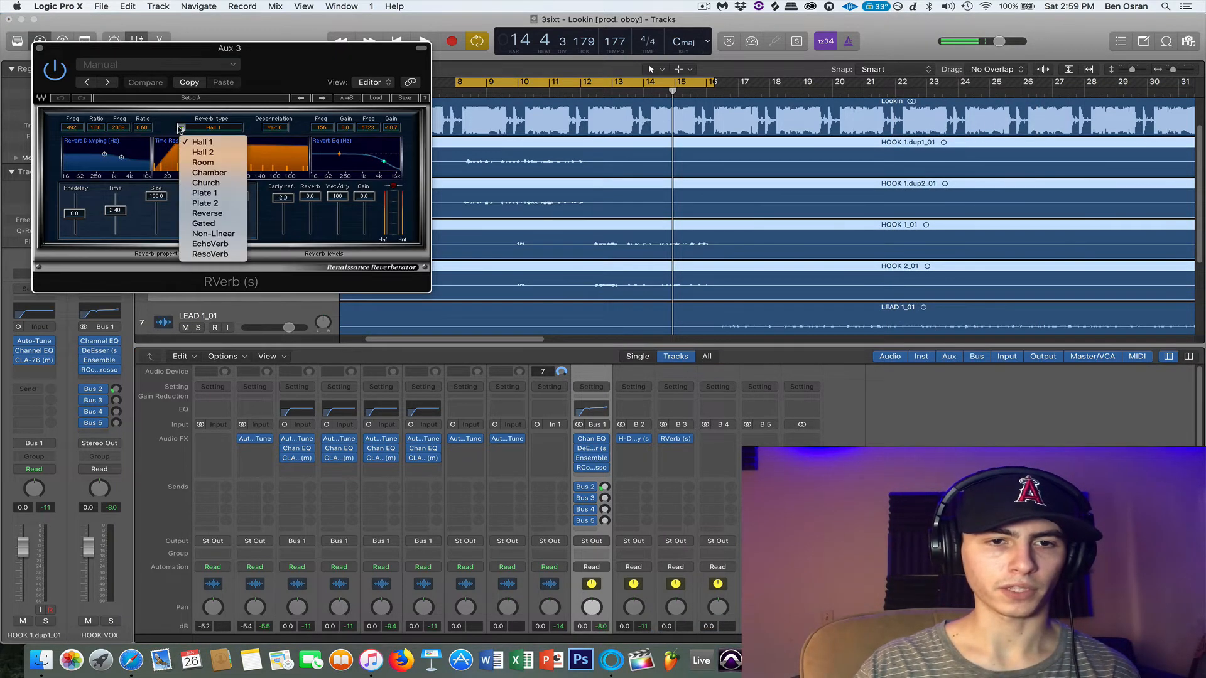
click(214, 193)
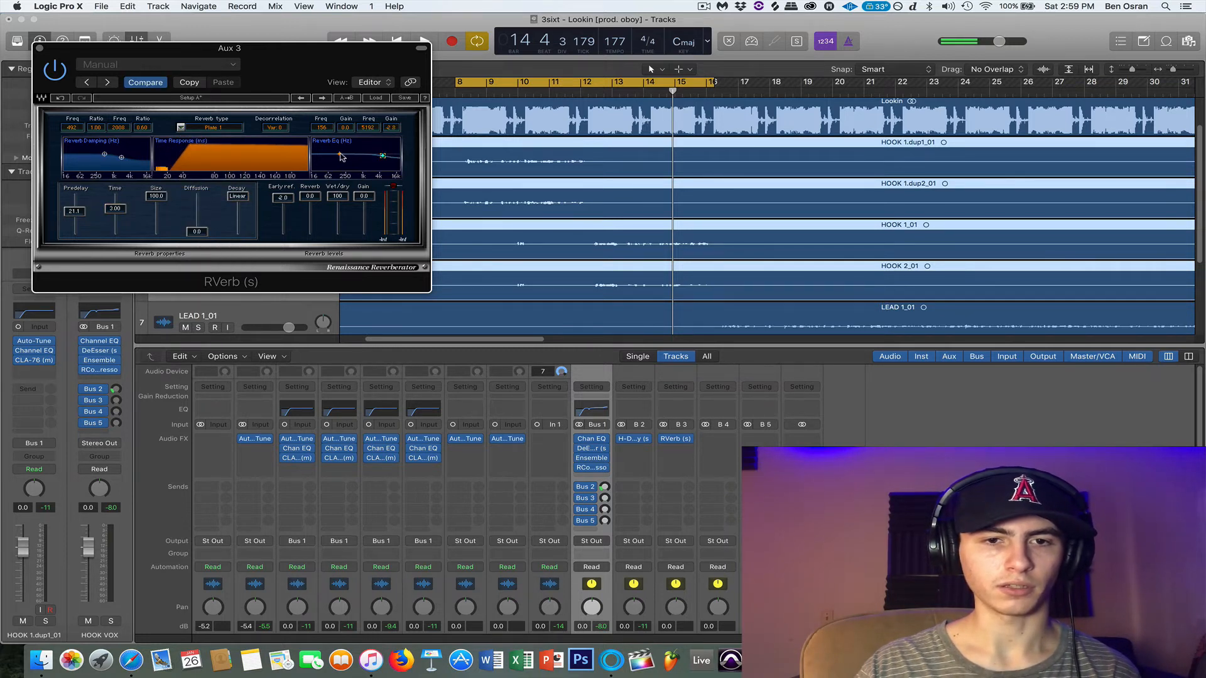
Play back the hook and set the HOOK VOX aux's Bus 3 send to about -17 dB
key(space)
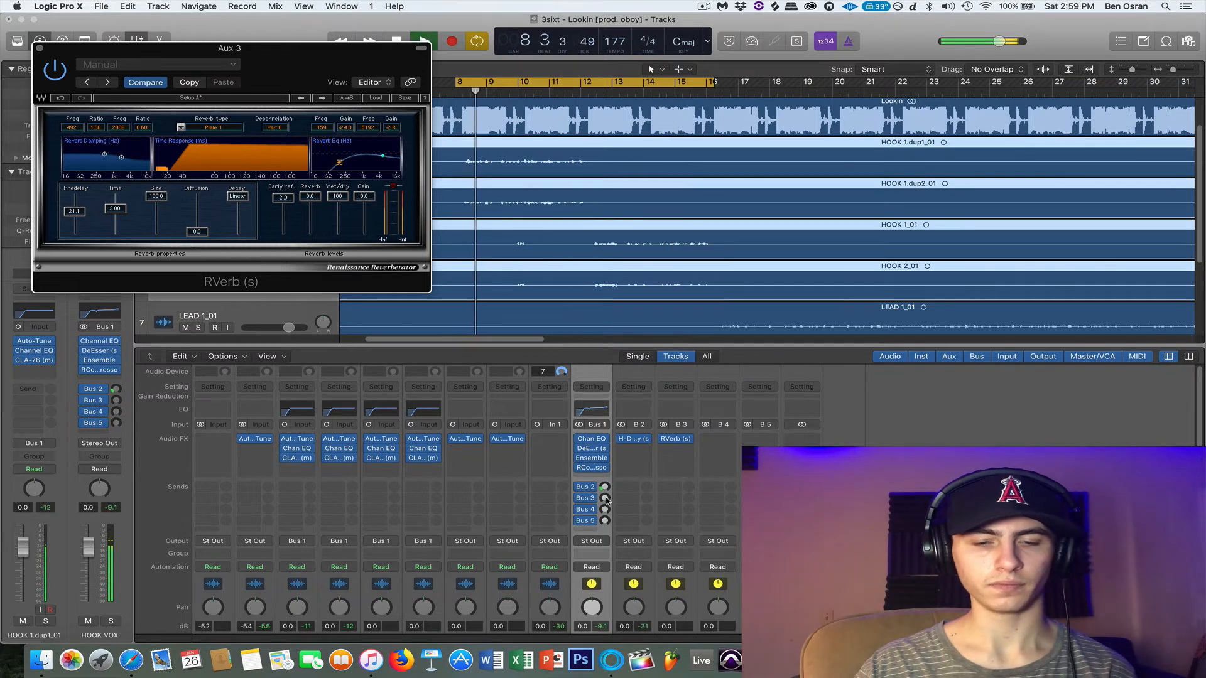
alt+click(605, 498)
drag(605, 498, 605, 524)
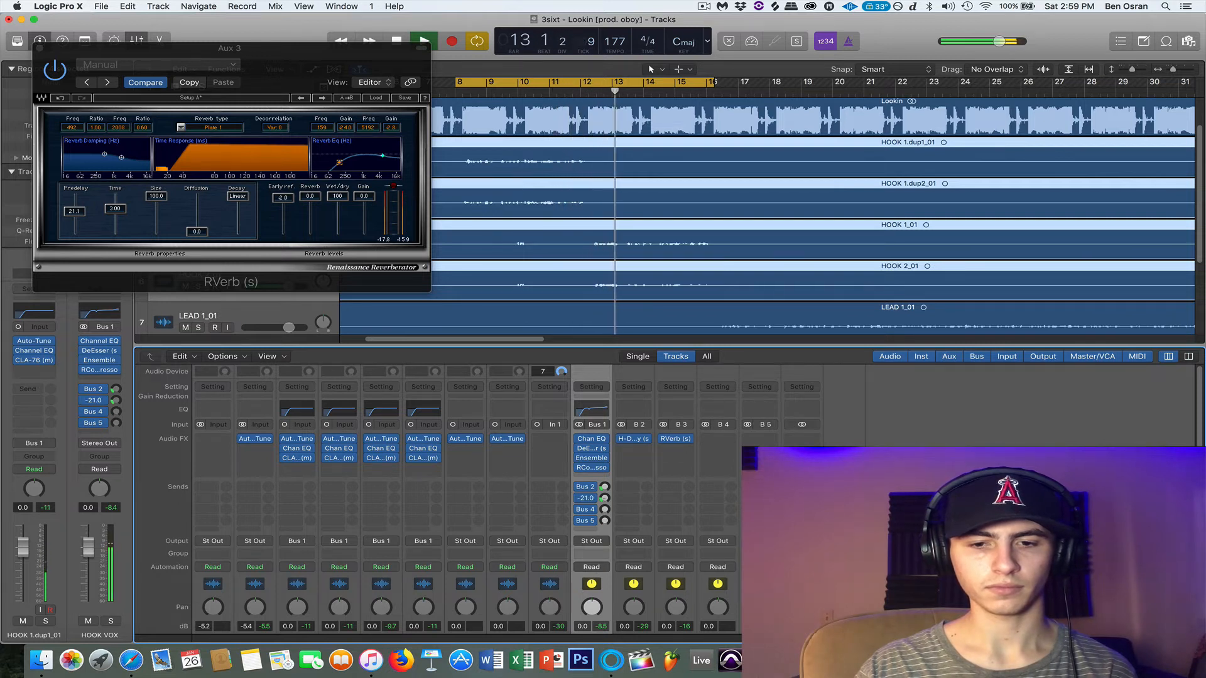
drag(605, 500, 606, 496)
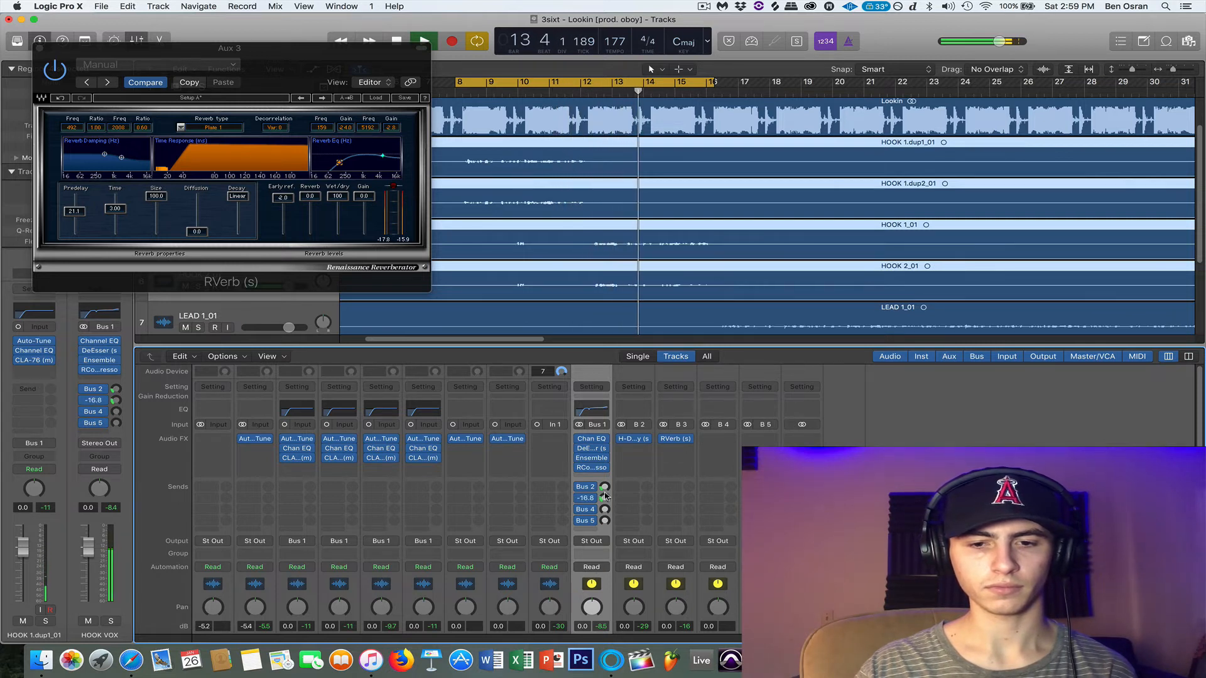
Stop playback and insert the stereo Waves Reel ADT in the first effect slot of the aux fed by Bus 4
click(718, 438)
key(space)
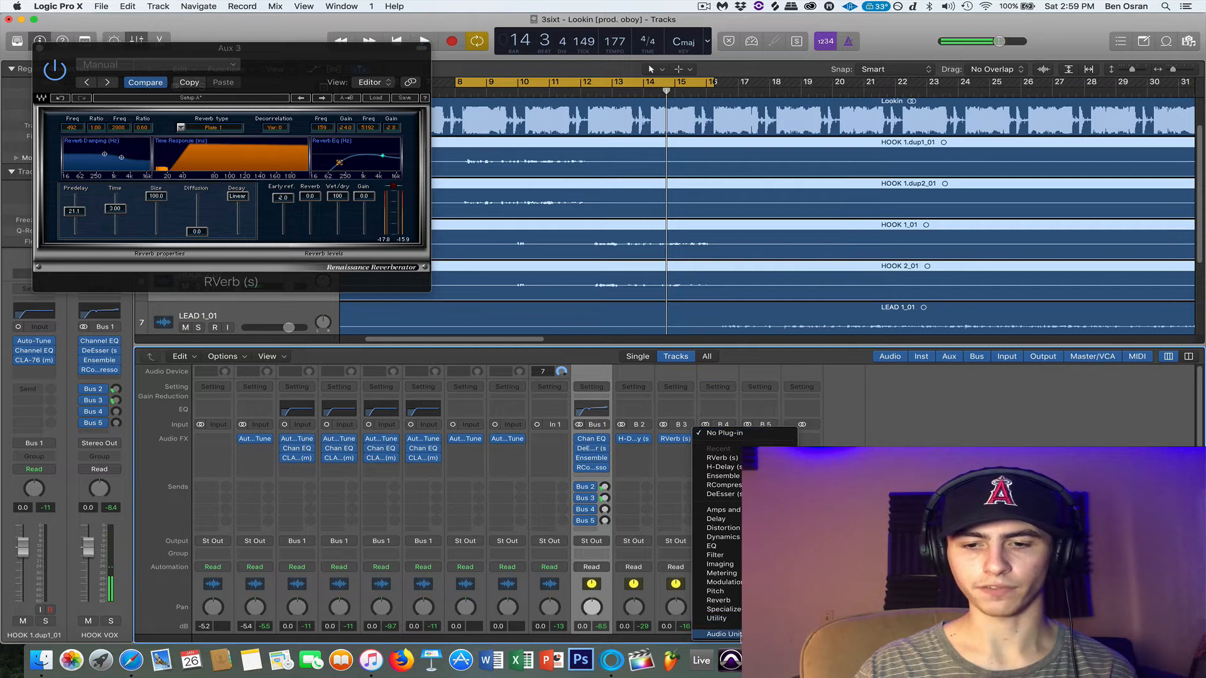
scroll(989, 390, down, 10)
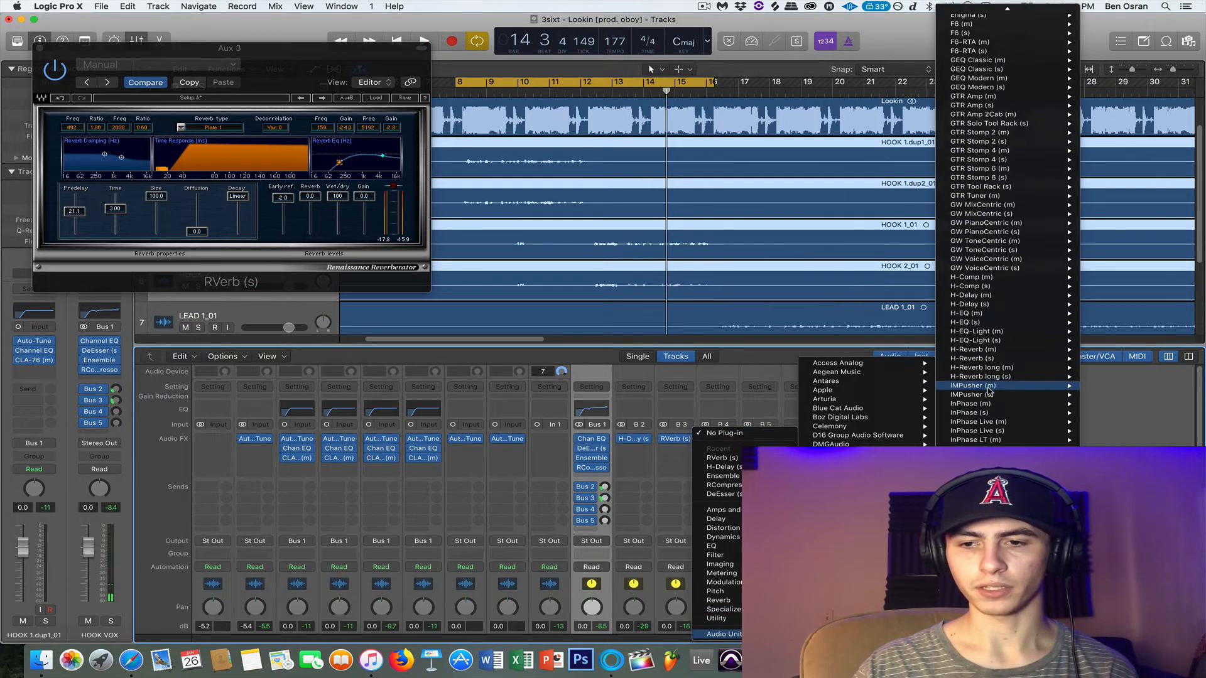
scroll(989, 390, down, 15)
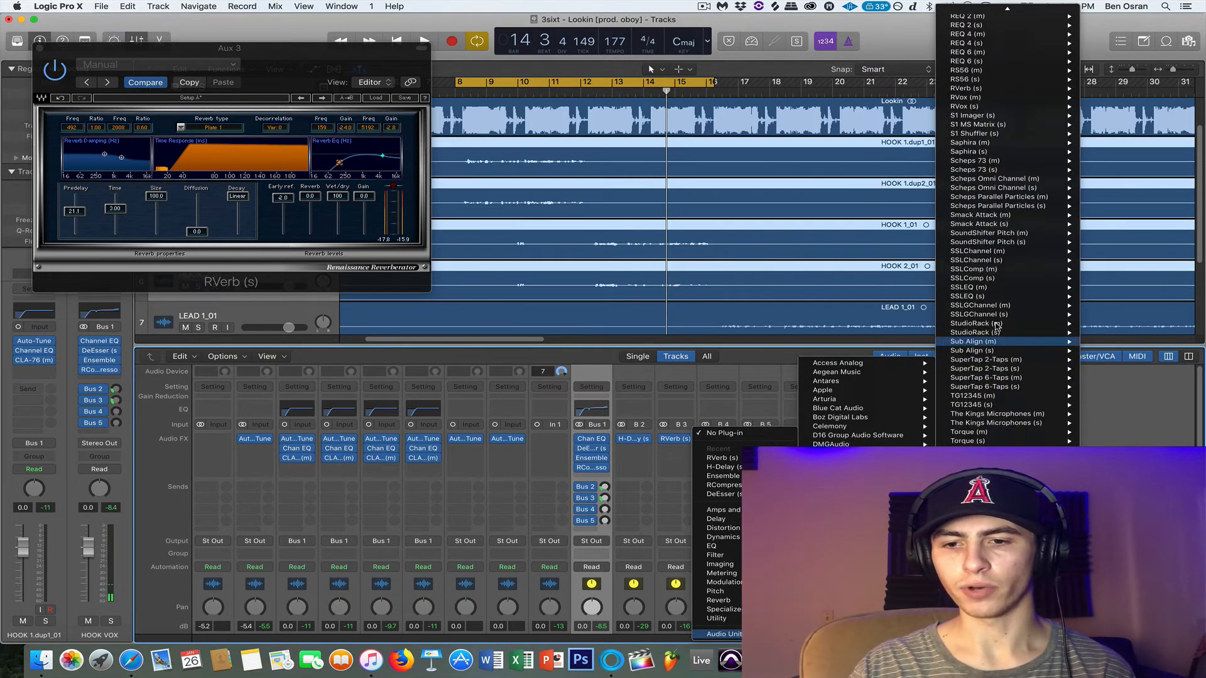
scroll(997, 327, down, 5)
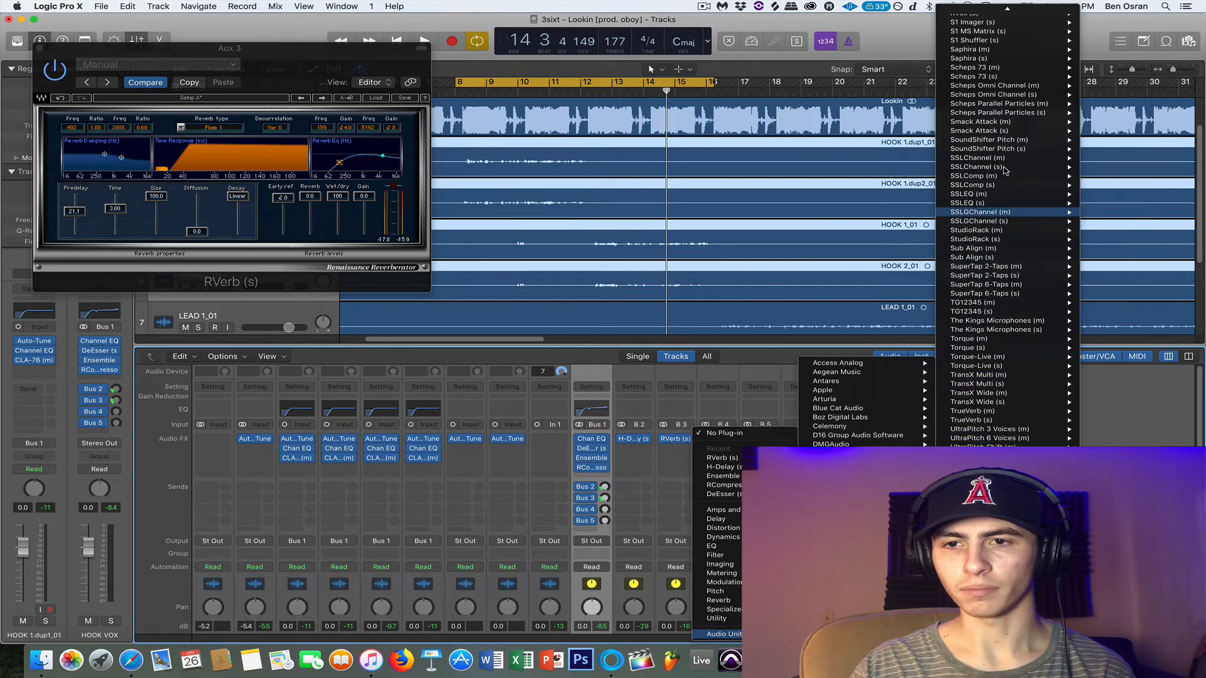
scroll(1005, 171, up, 5)
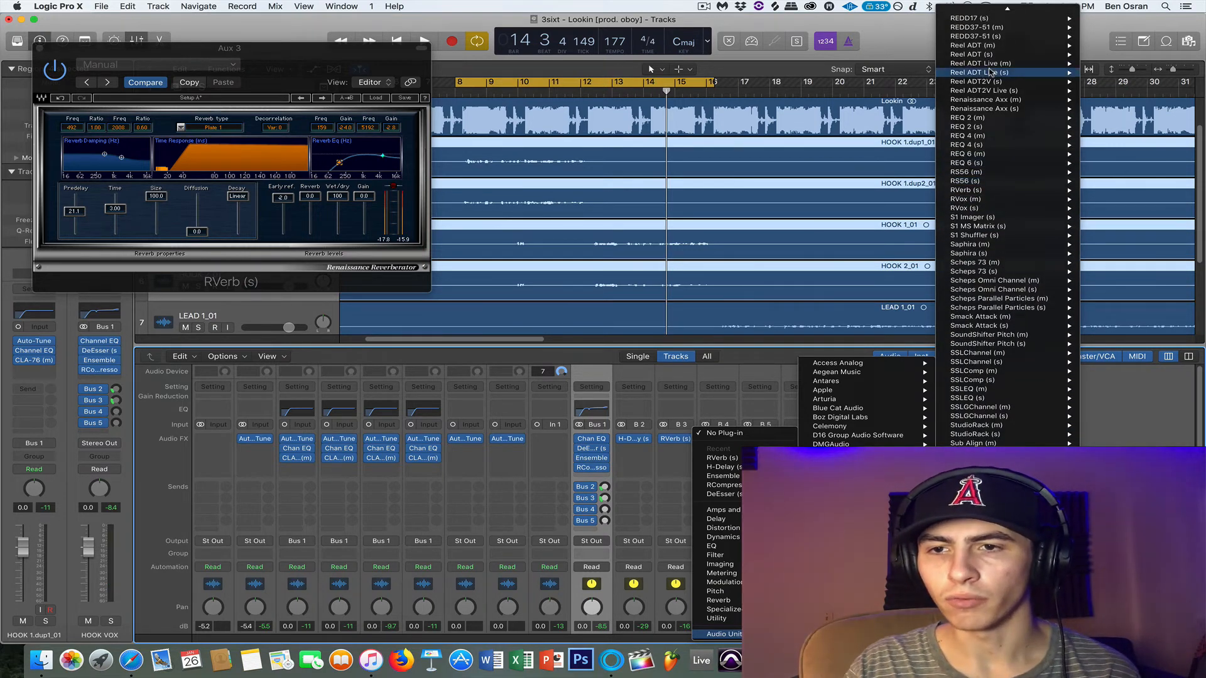
click(1103, 54)
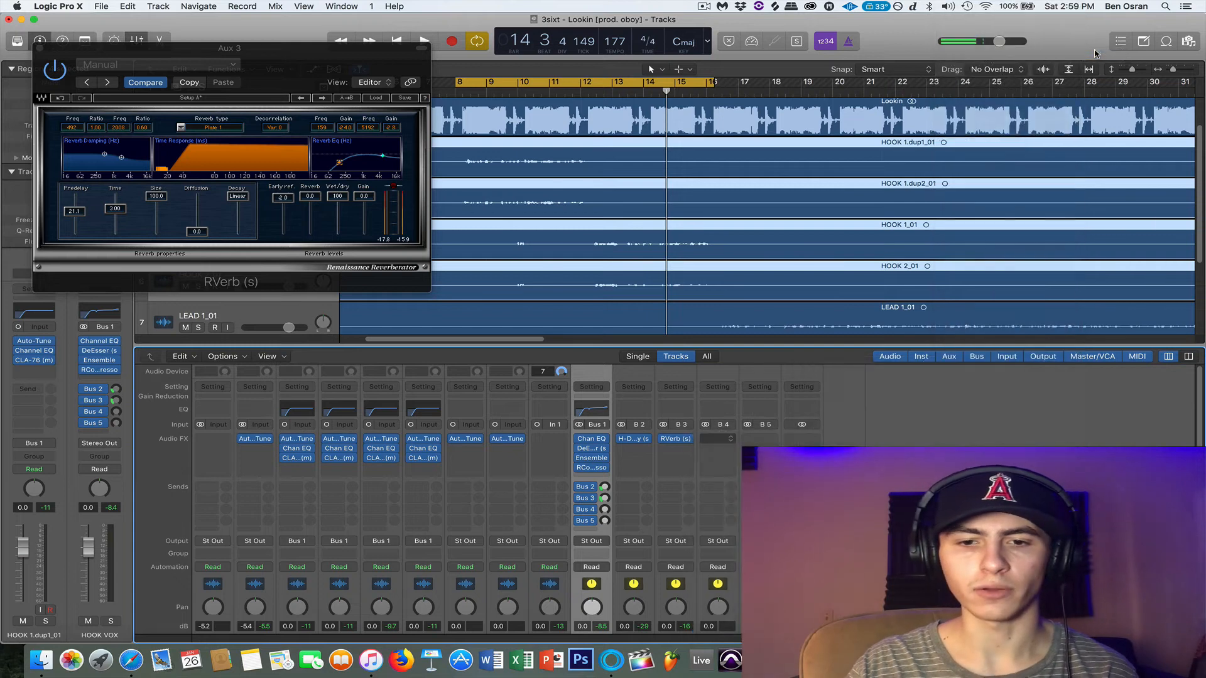
Load the Rock&Heavy Stereo preset in Reel ADT and set the HOOK VOX aux's Bus 4 send to 0.0 dB
click(395, 110)
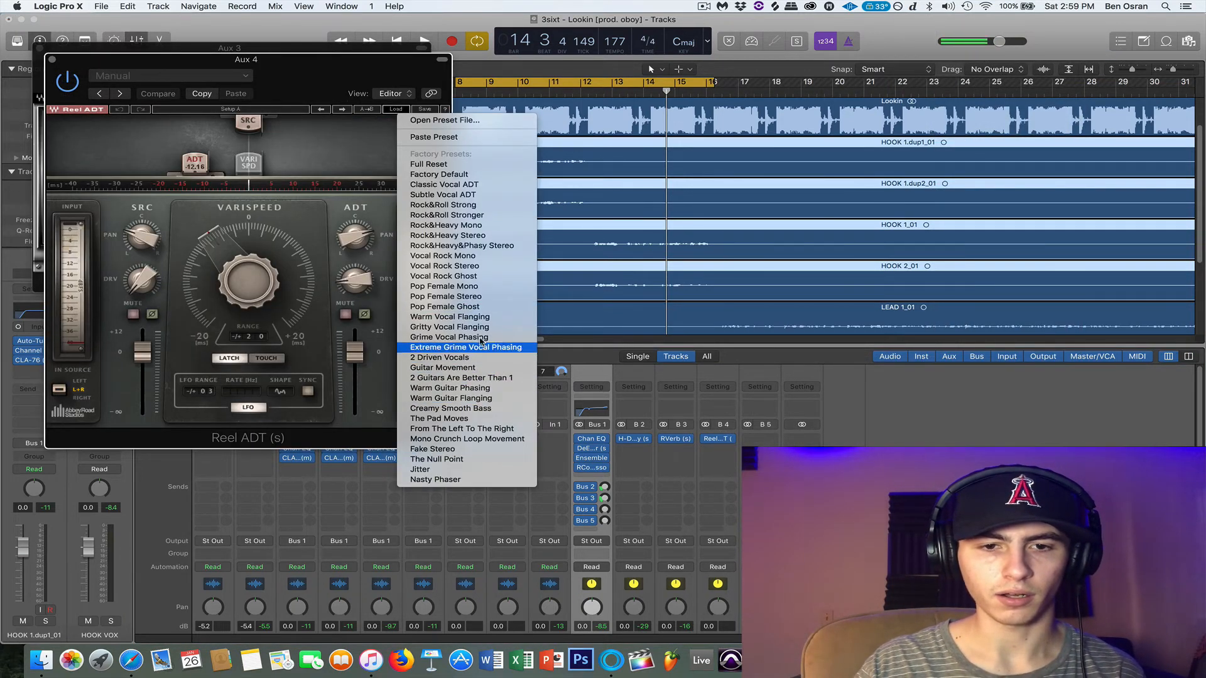
click(486, 236)
click(605, 509)
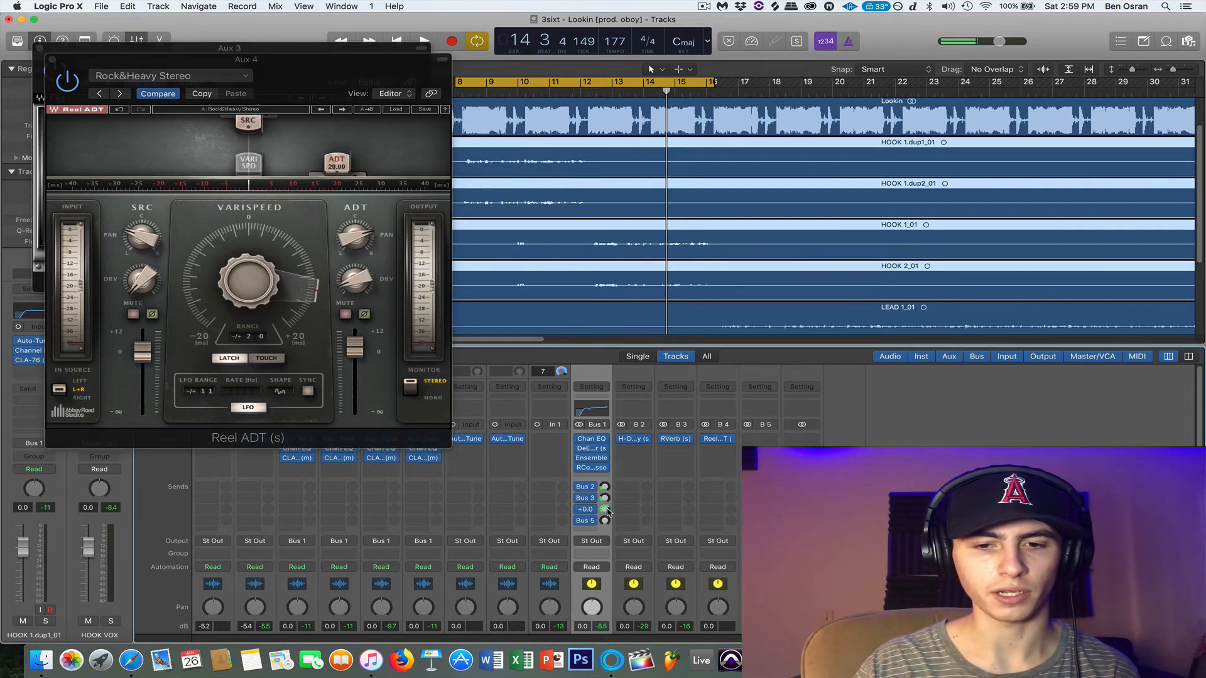
Move the Reel ADT window clear of RVerb, start playback and close the RVerb window
drag(277, 74, 366, 136)
key(space)
click(40, 48)
Audition neighbouring Reel ADT presets, including Rock&Heavy Mono and Rock&Roll Stronger, and return to Rock&Heavy Stereo
click(402, 163)
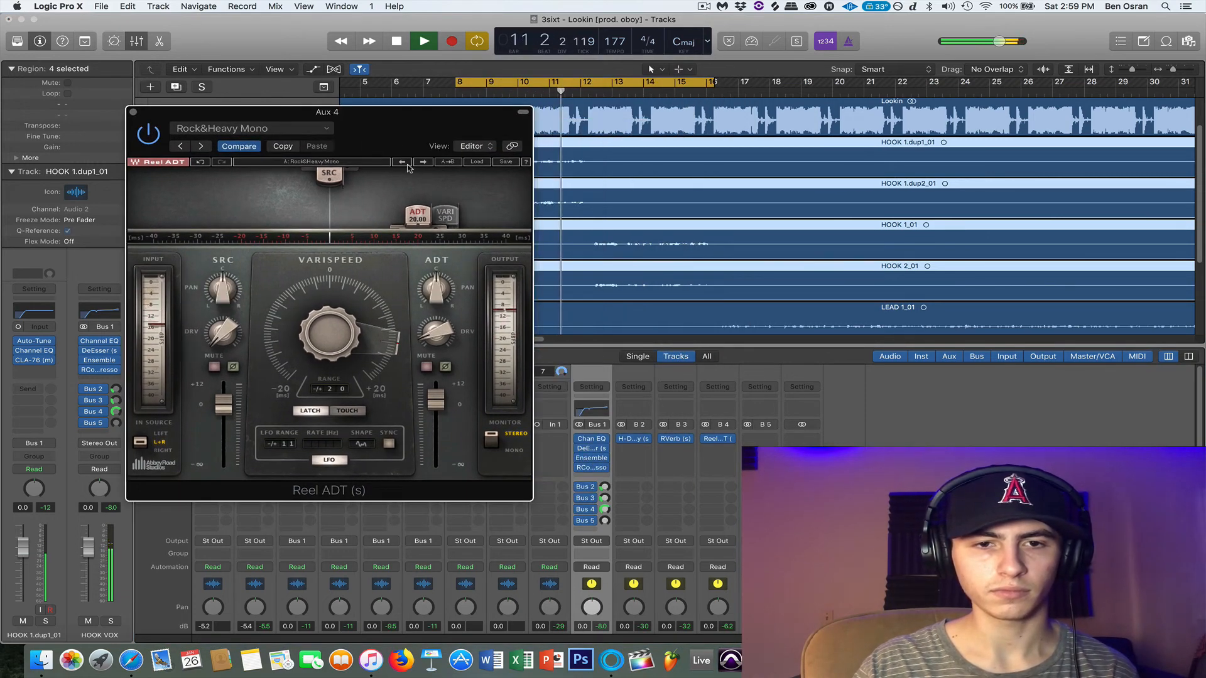
click(424, 162)
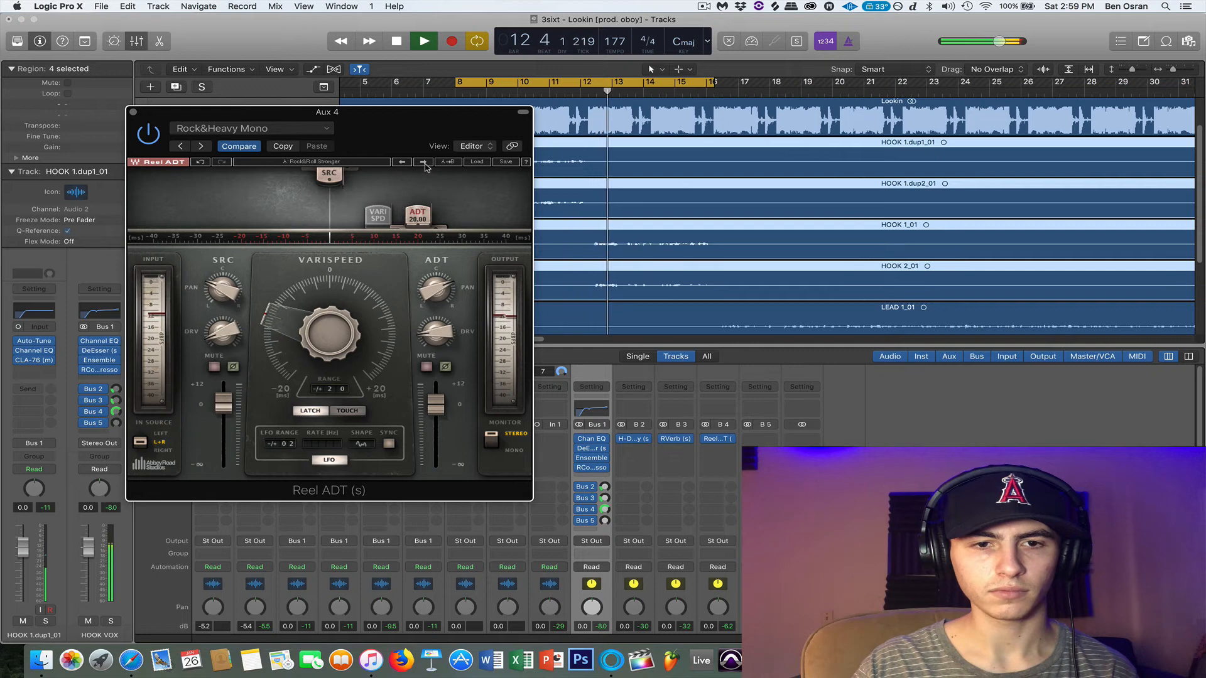
click(424, 162)
click(424, 162)
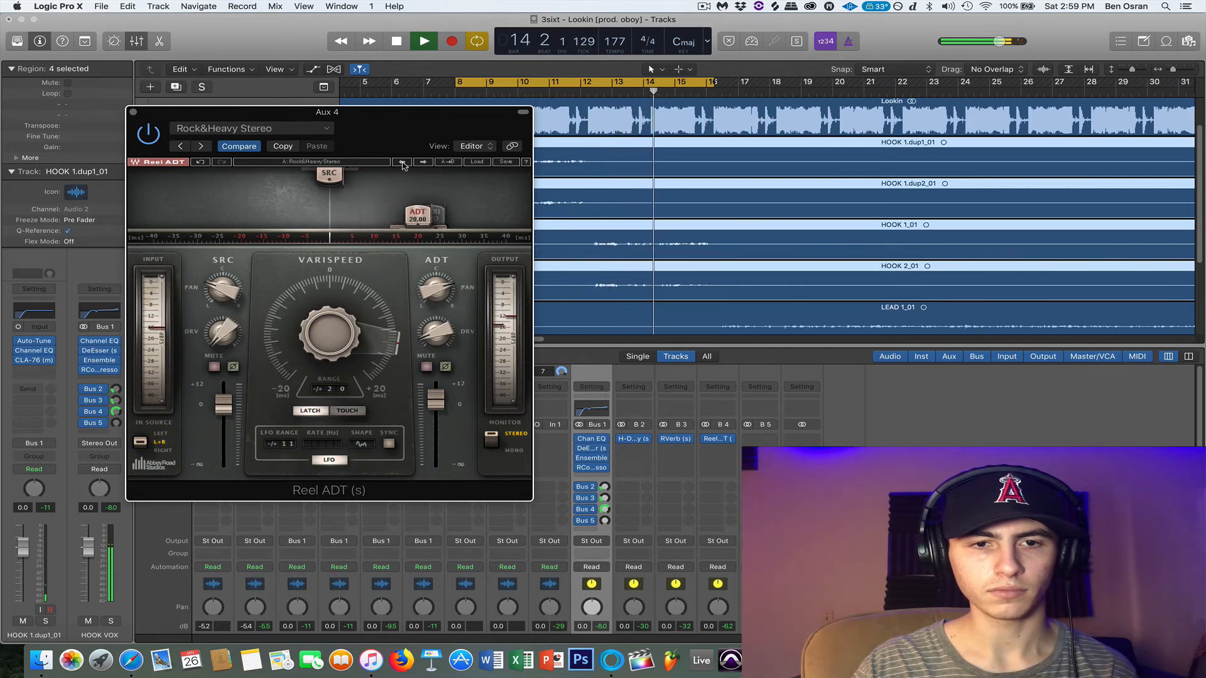
Lower the HOOK VOX aux's Bus 4 send to -20.0 dB, checking it against the playing hook
drag(604, 509, 607, 516)
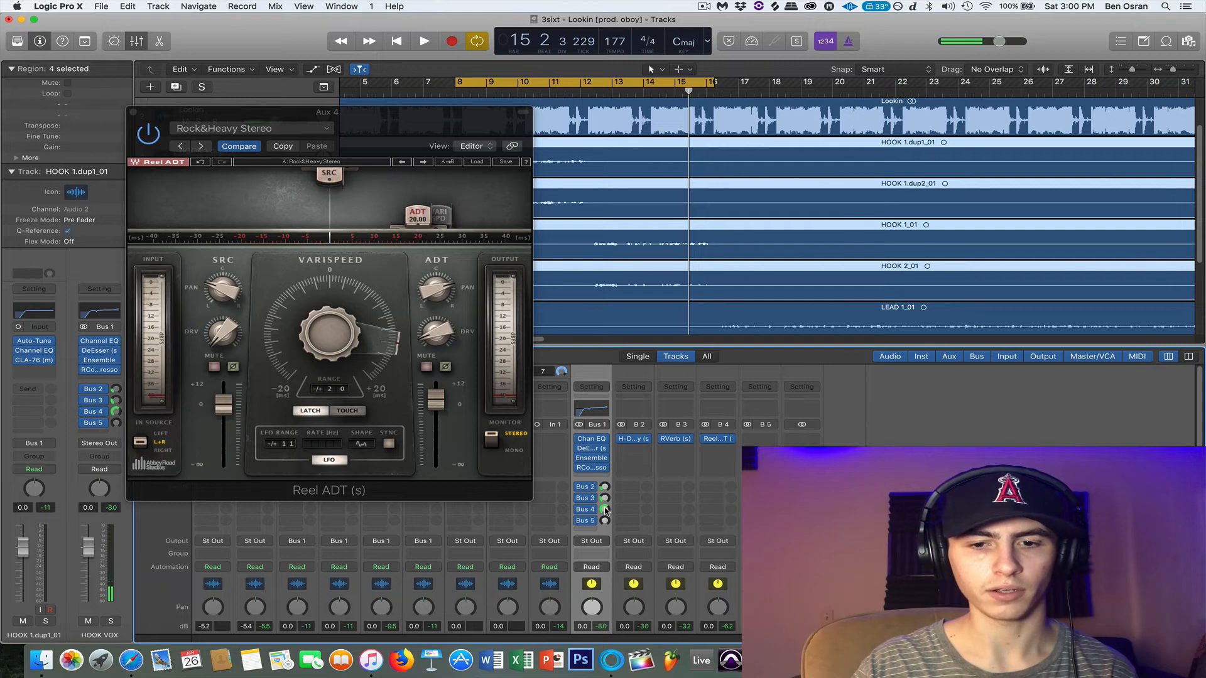
click(605, 510)
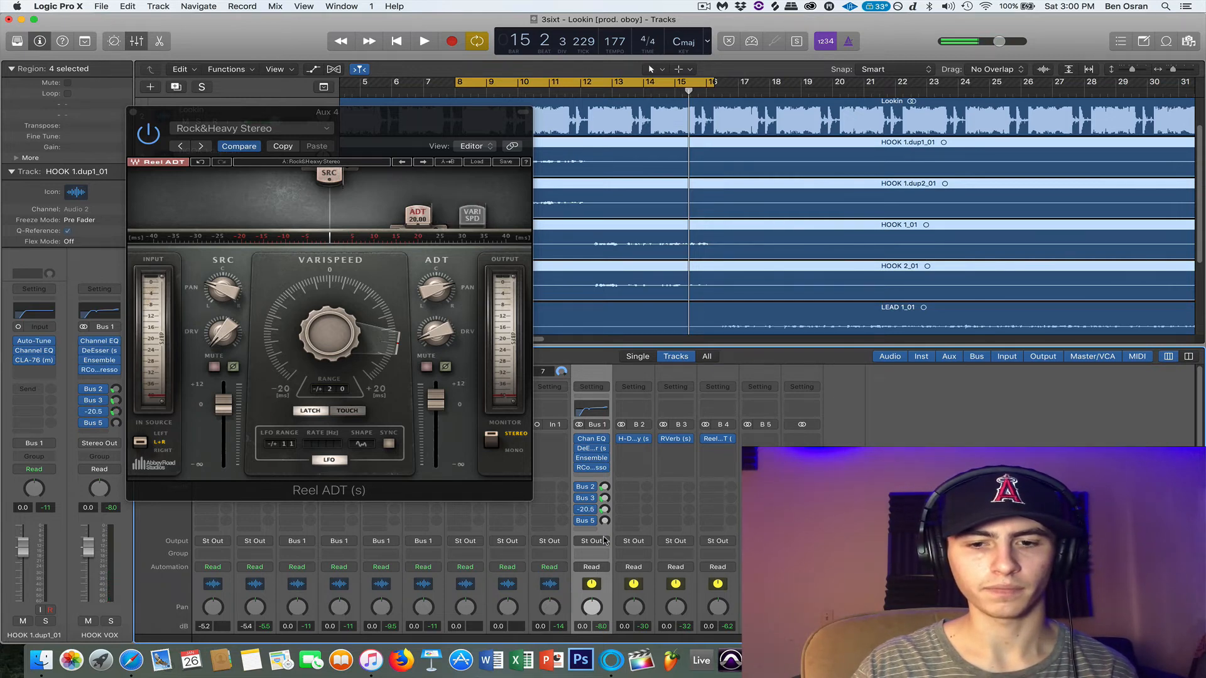
key(space)
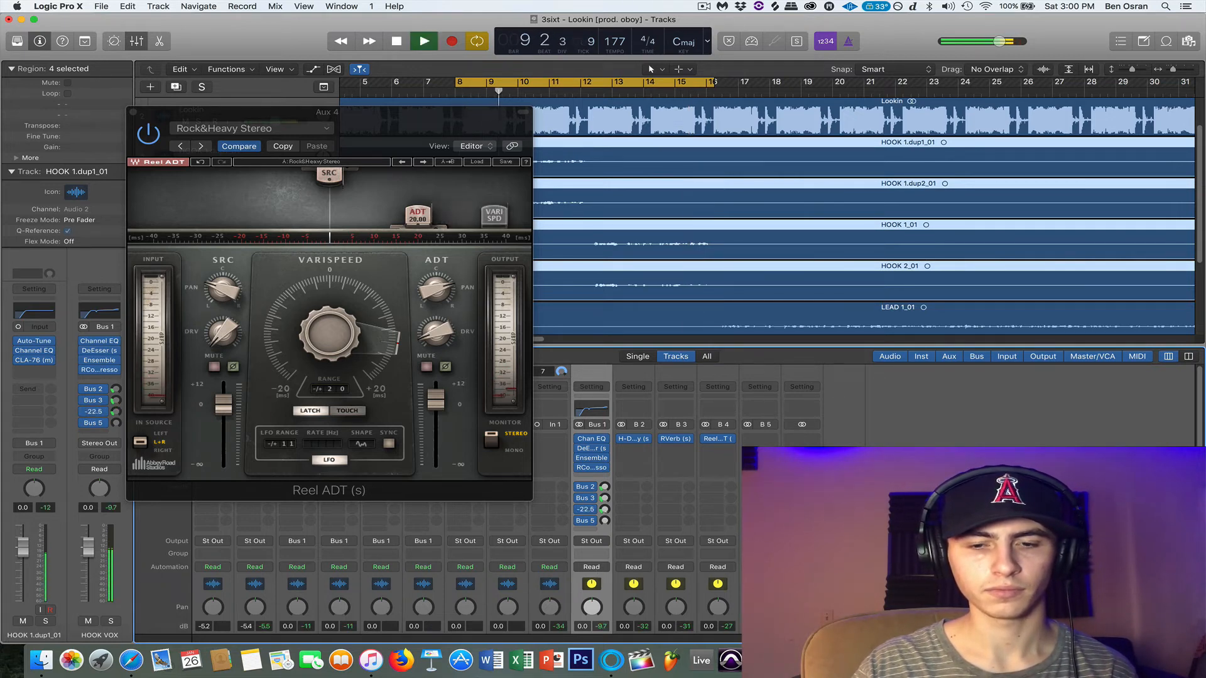
drag(607, 510, 606, 513)
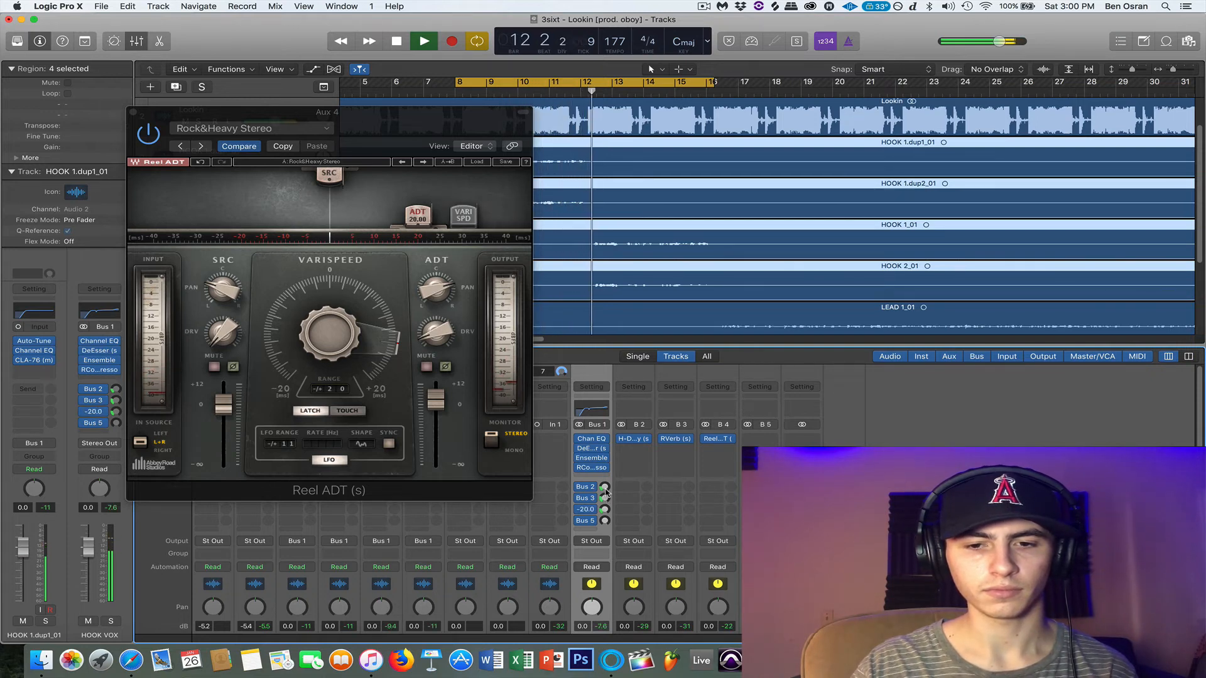
Set the Bus 3 send to -16.4 dB, then close the Reel ADT window and stop playback
click(606, 498)
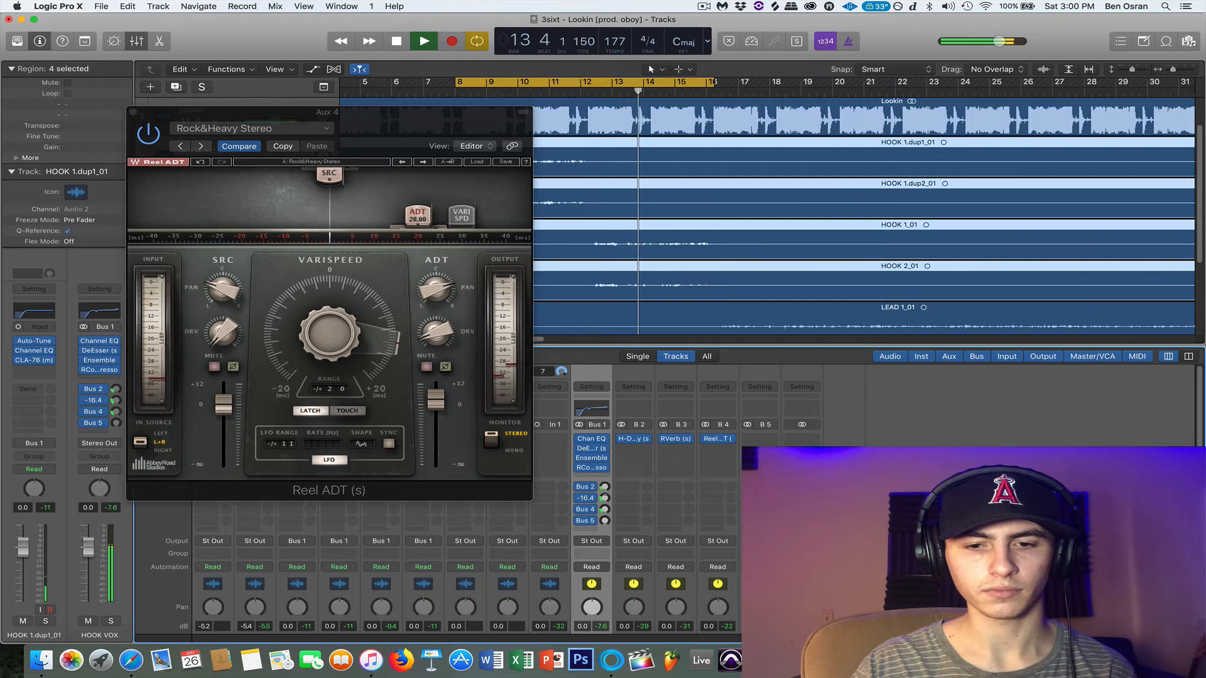
click(133, 114)
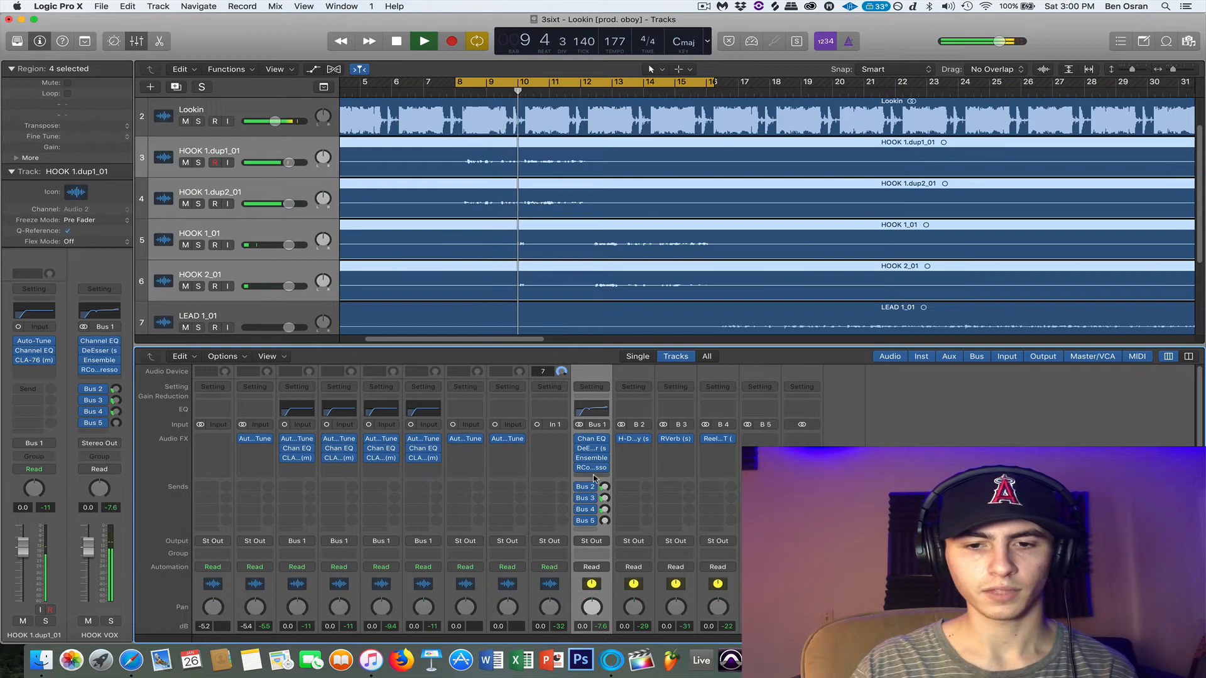
key(space)
Insert the Waves PuigTec EQP1A (s) equalizer after RCompressor in the HOOK VOX aux's effect chain
click(592, 477)
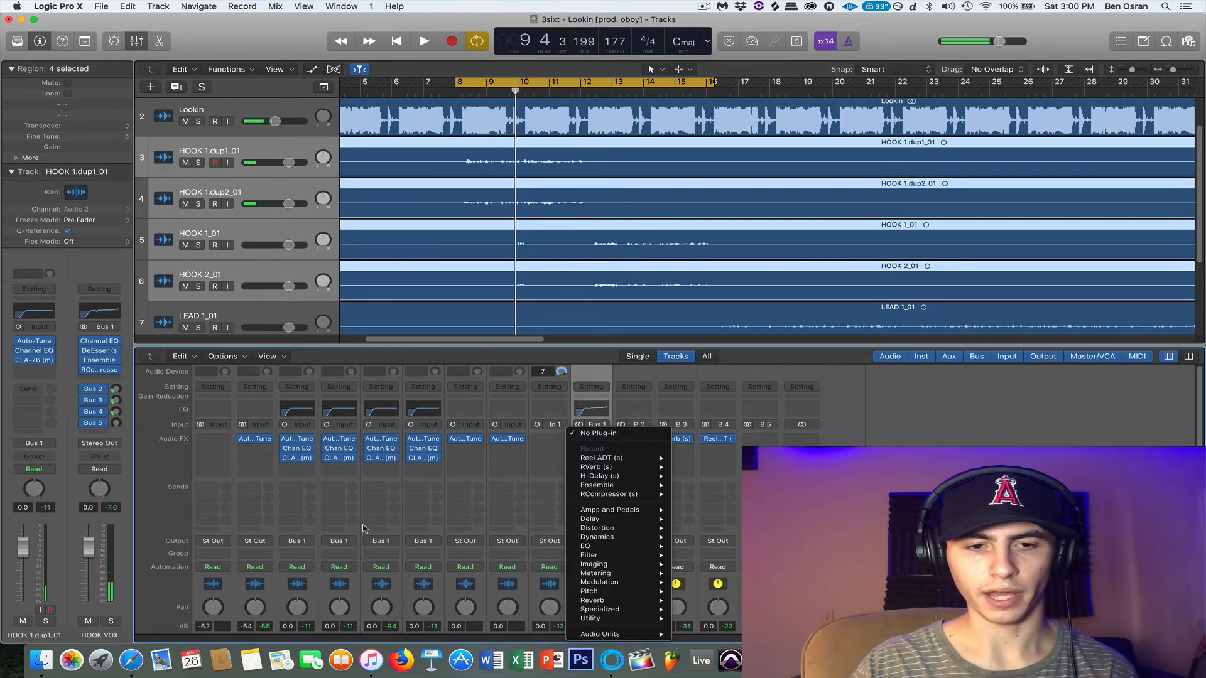
click(260, 476)
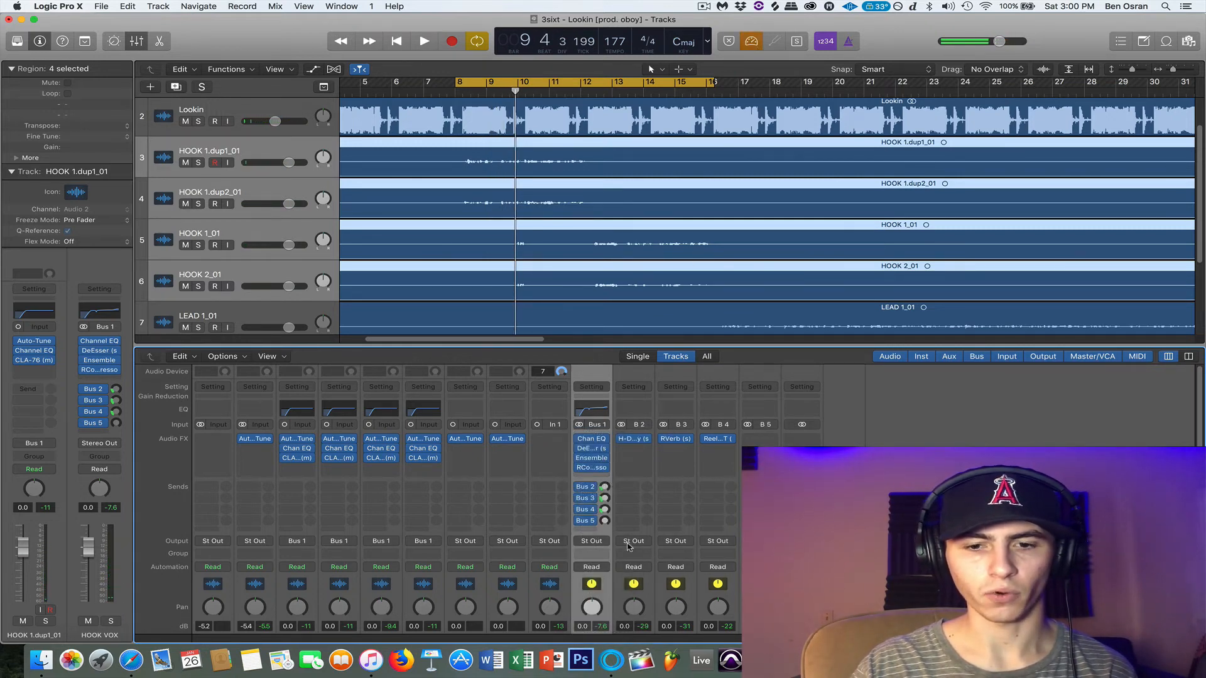
click(593, 477)
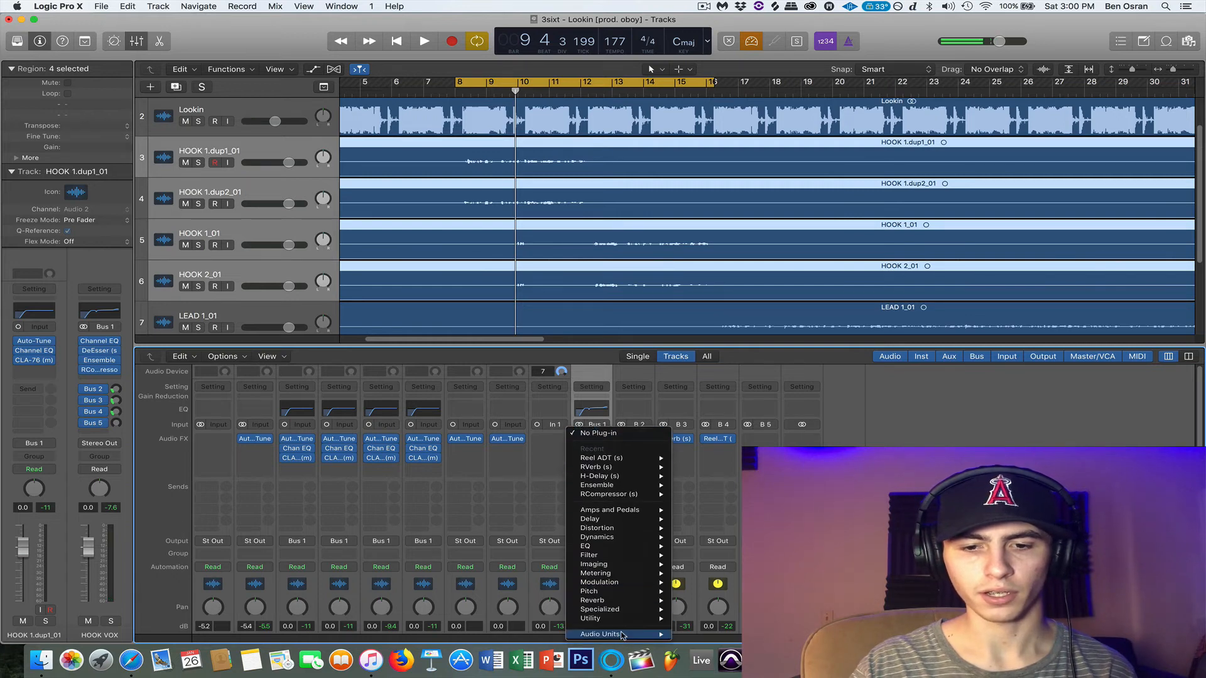
mouse_move(603, 635)
scroll(851, 393, down, 10)
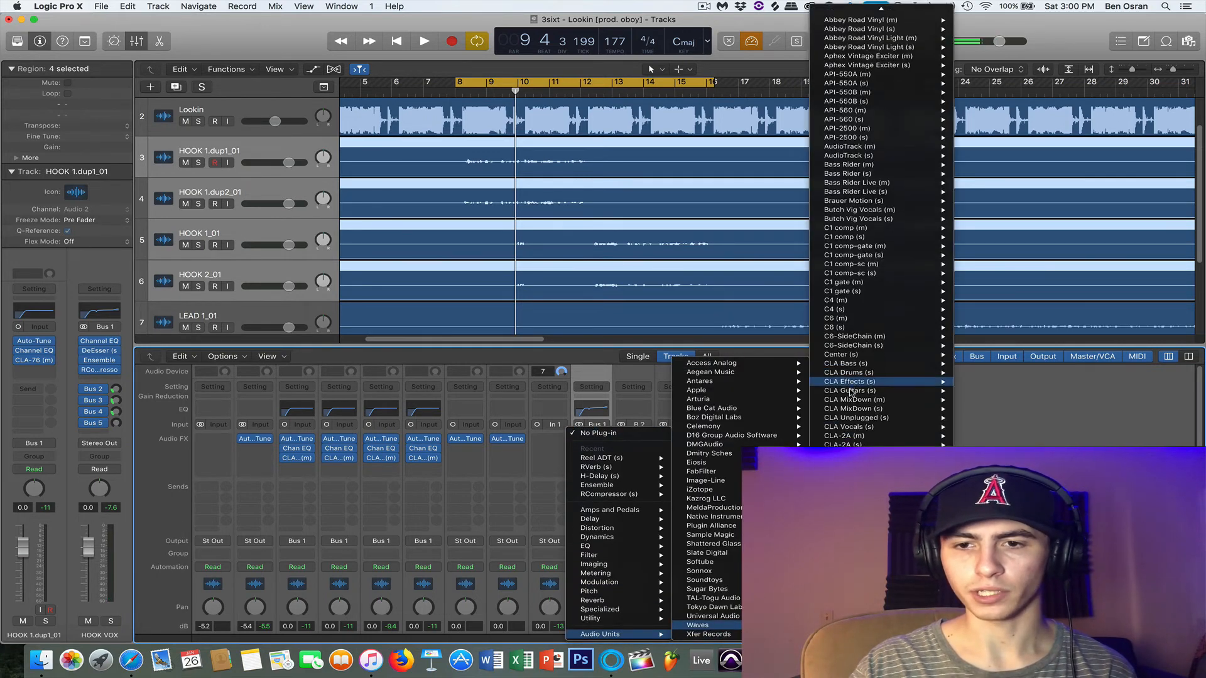
scroll(851, 393, down, 12)
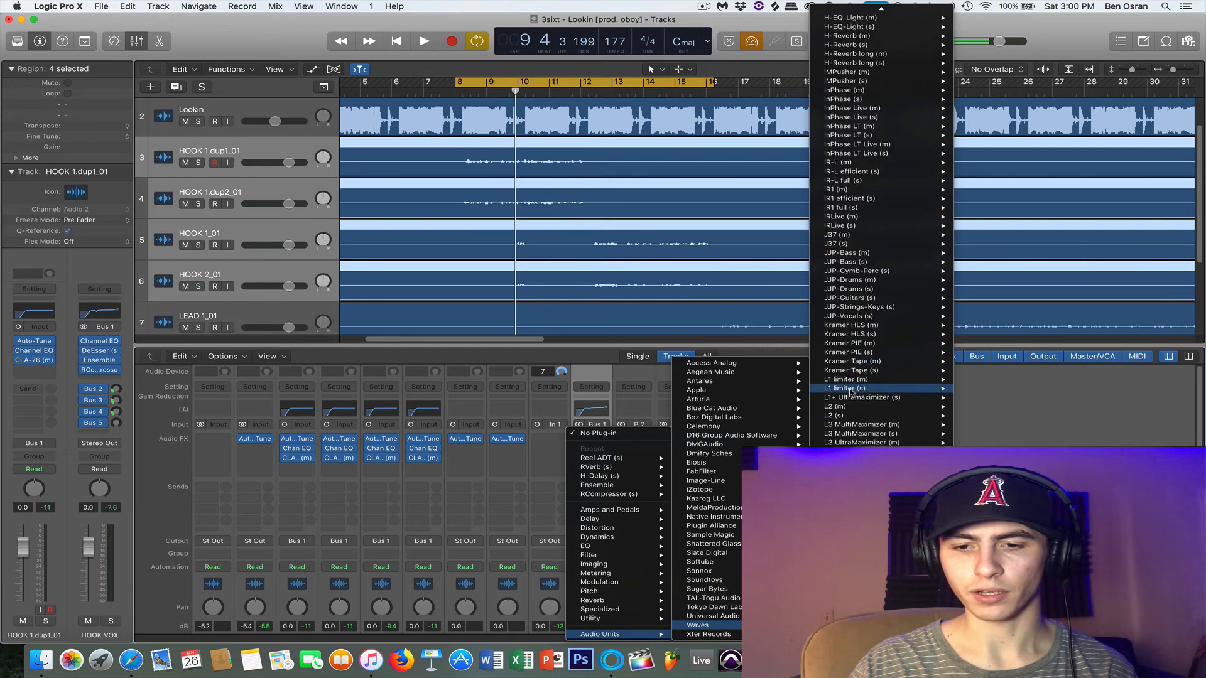
mouse_move(851, 393)
scroll(851, 392, down, 15)
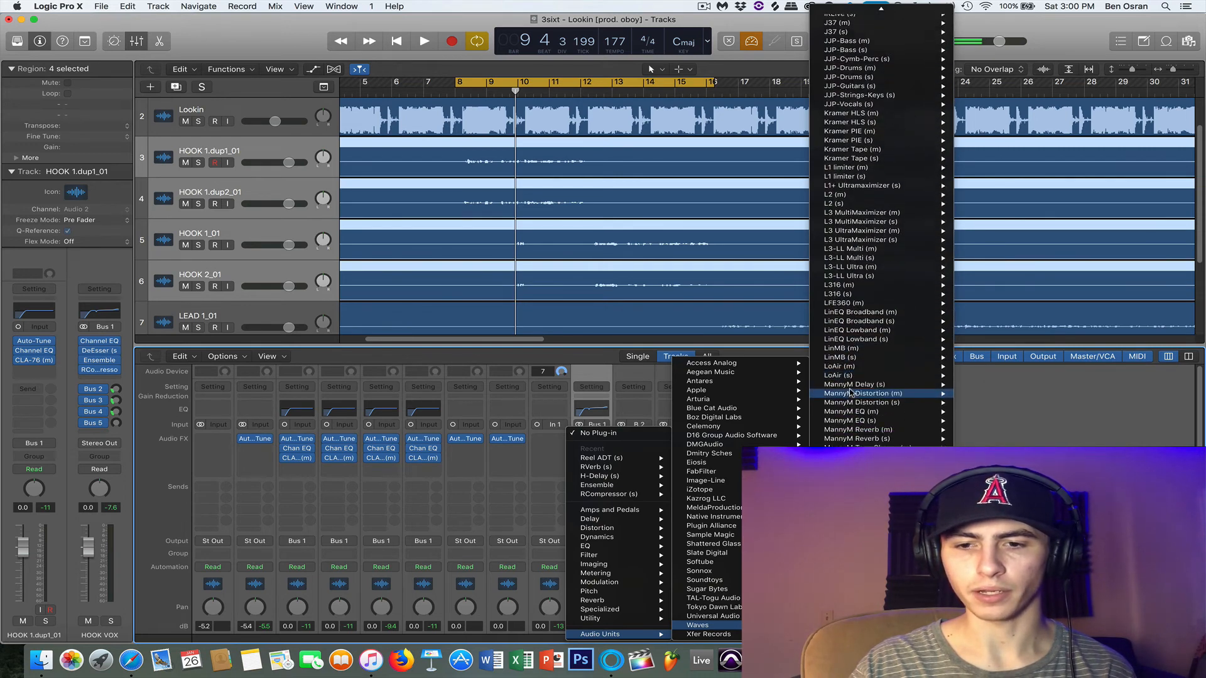
scroll(851, 392, up, 10)
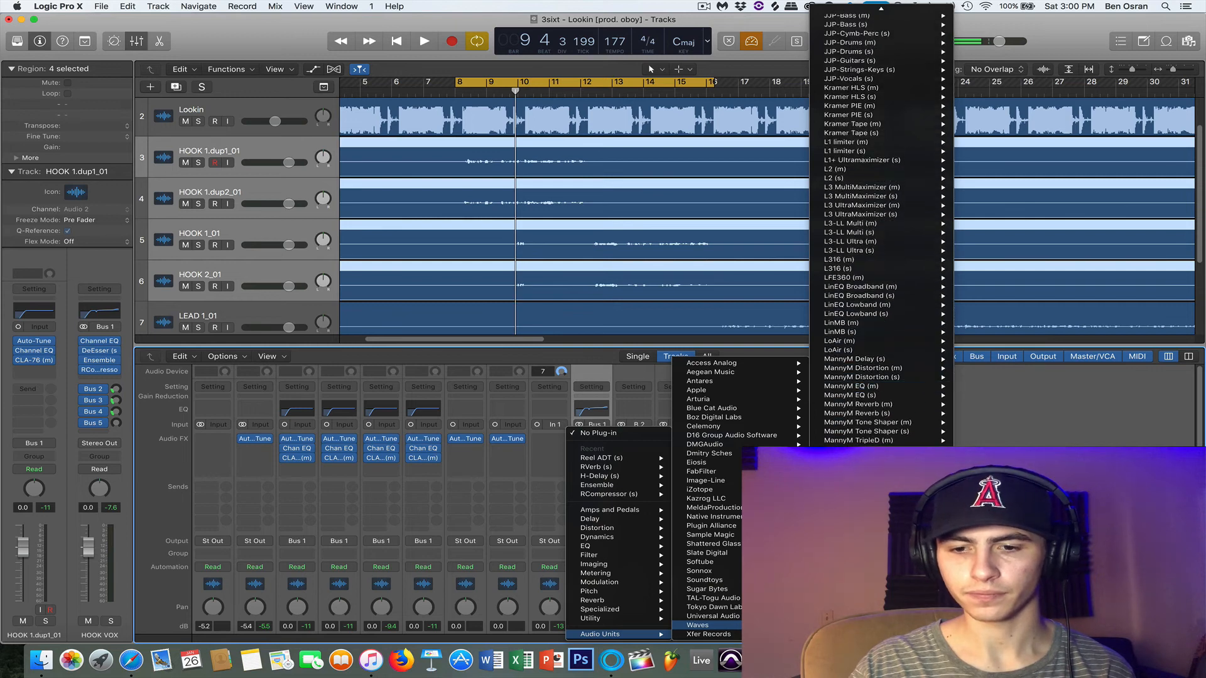
scroll(851, 392, down, 10)
scroll(851, 393, down, 10)
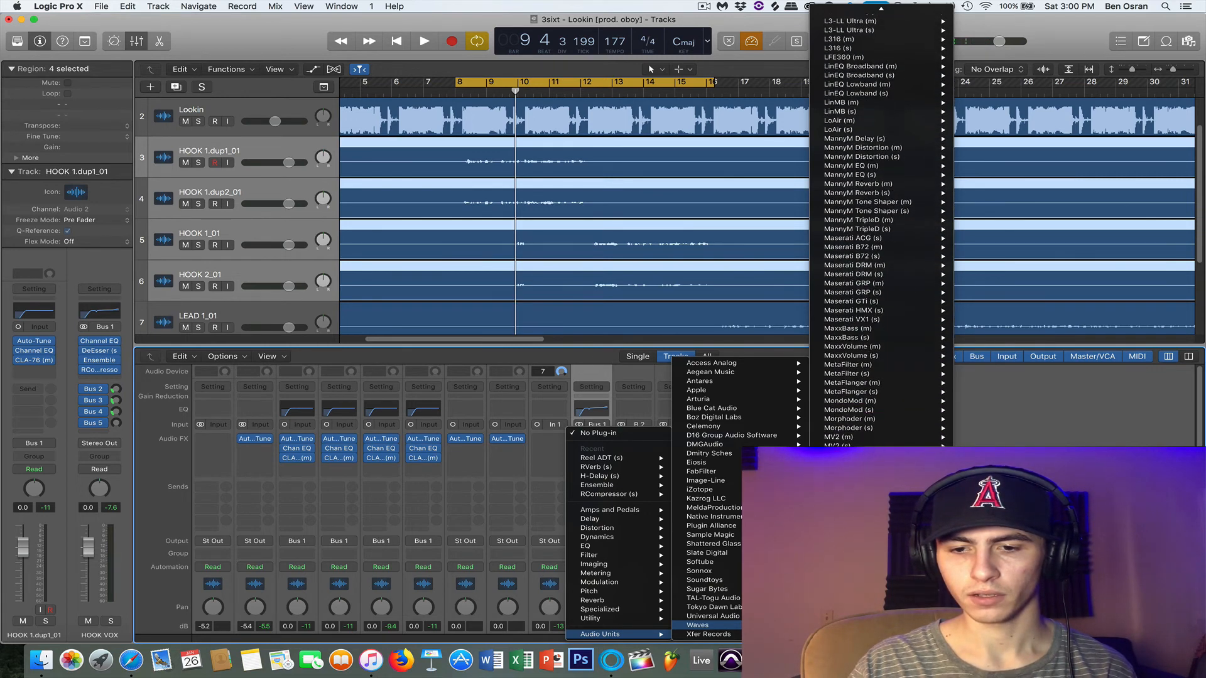
scroll(881, 228, down, 5)
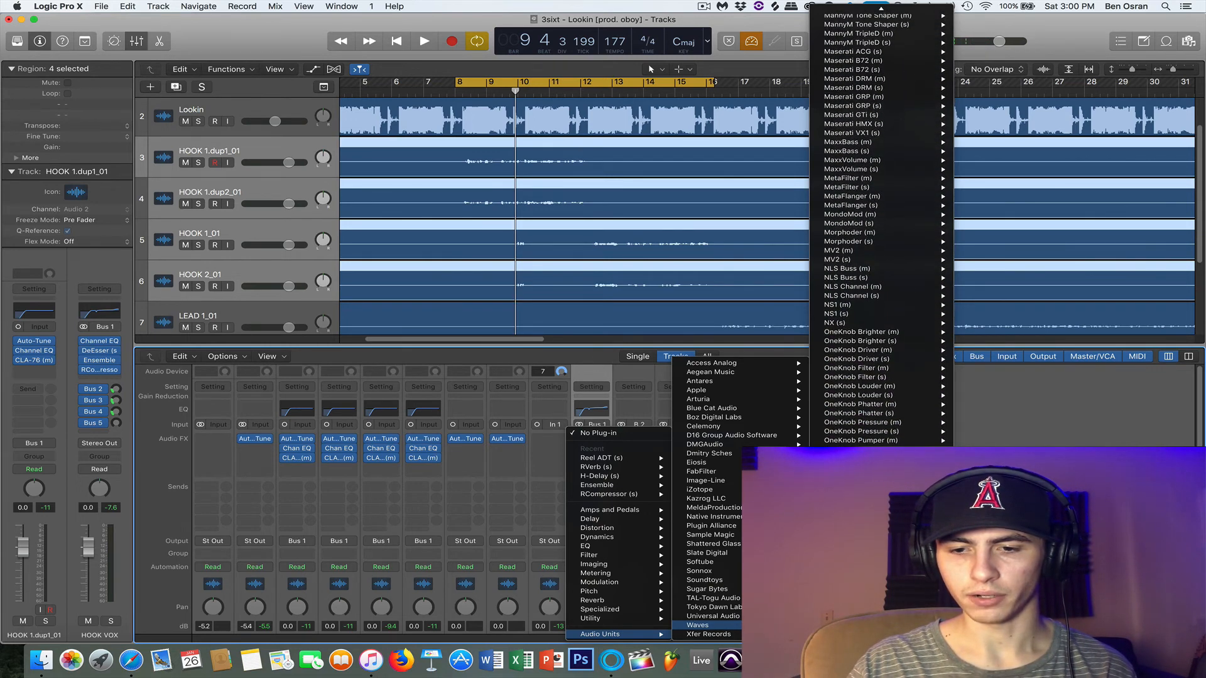
click(861, 594)
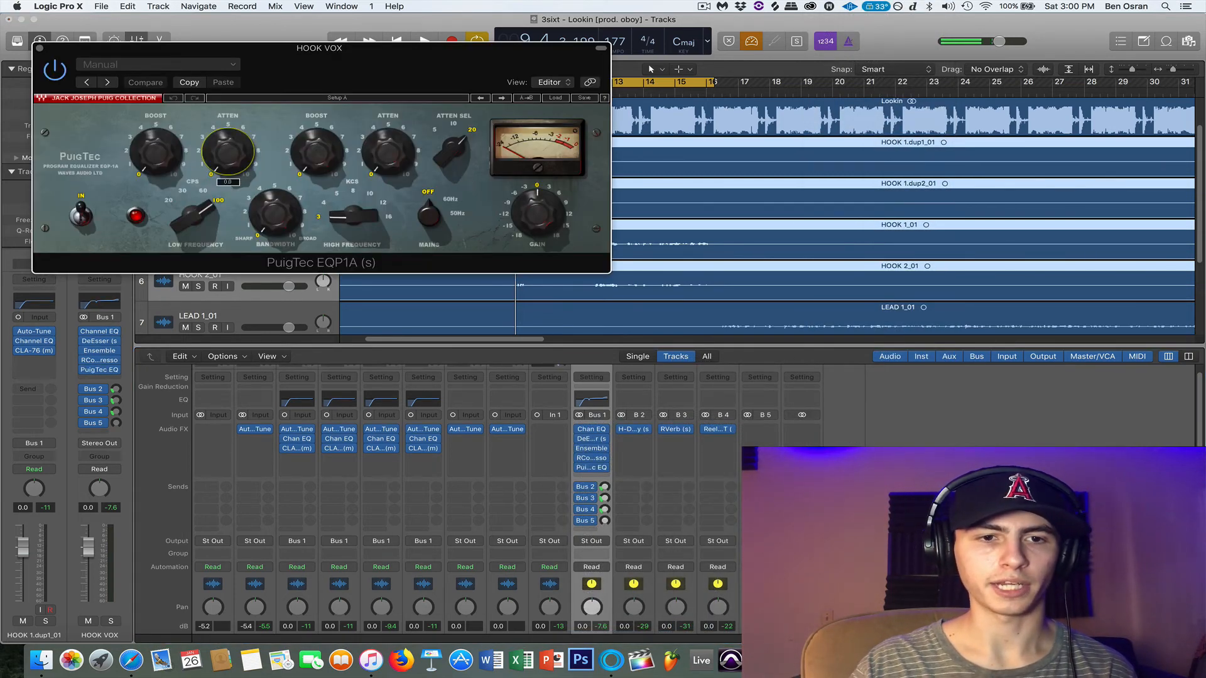
Set PuigTec's high frequency to 12 and, during playback, high boost to about 3, both attenuations to about 1 and gain to about -2 dB
click(385, 204)
drag(420, 64, 588, 145)
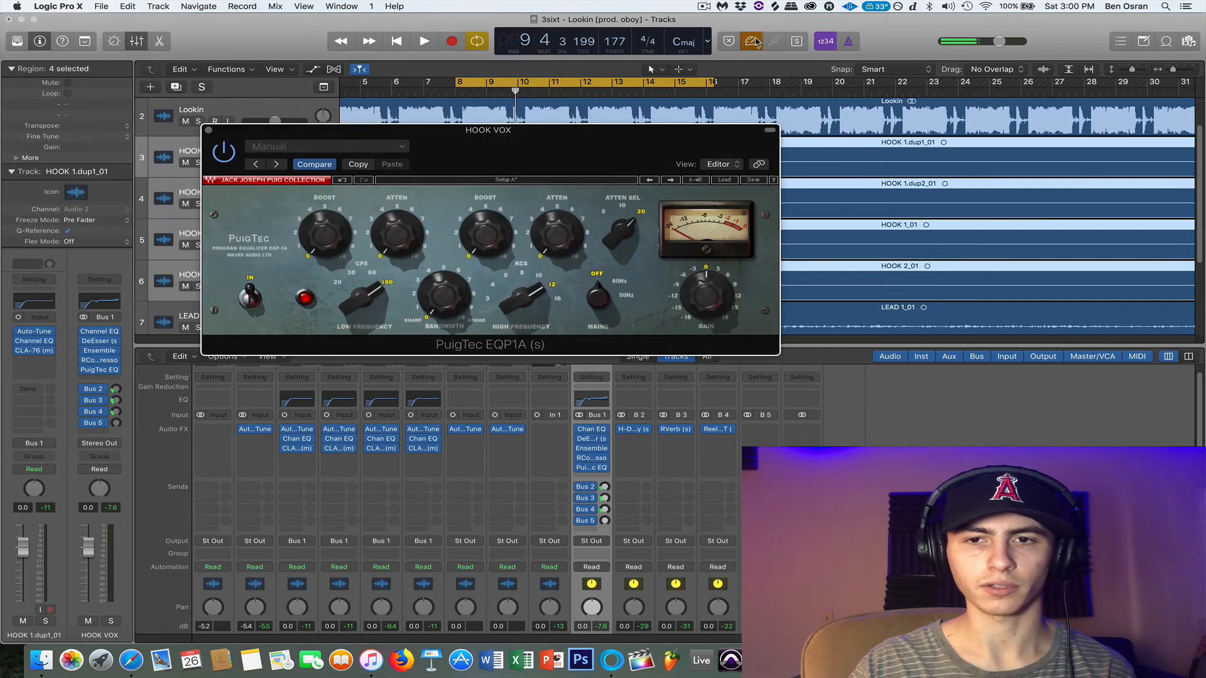
key(space)
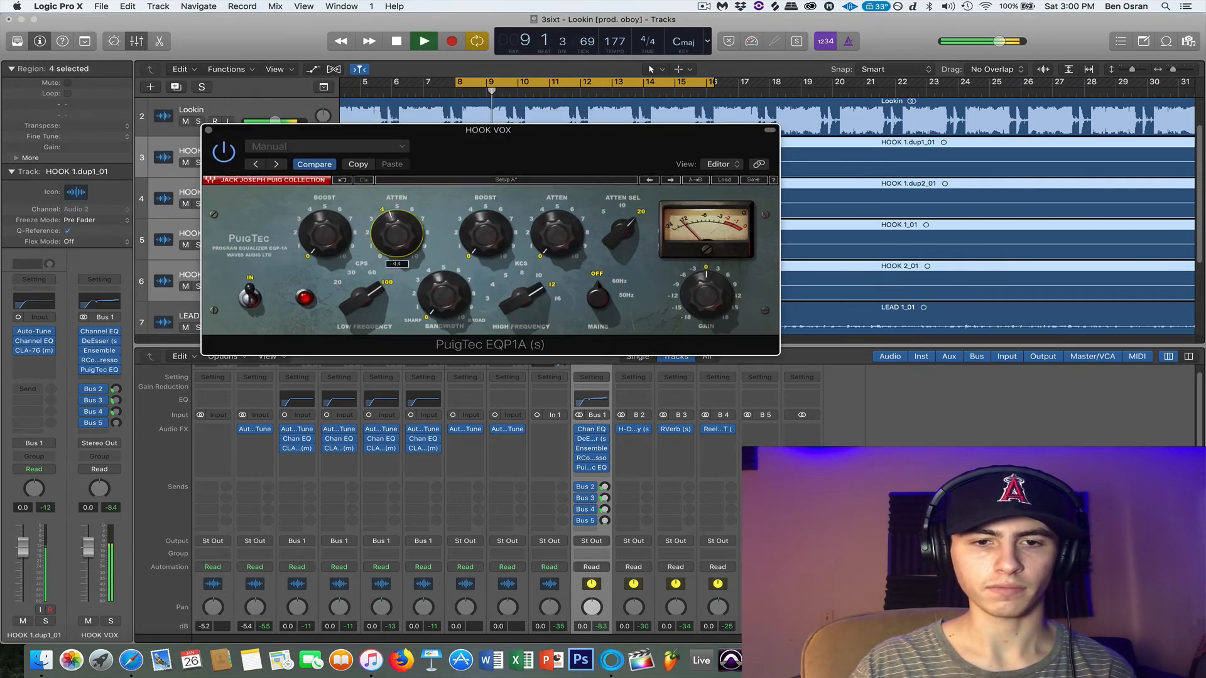
drag(478, 234, 477, 207)
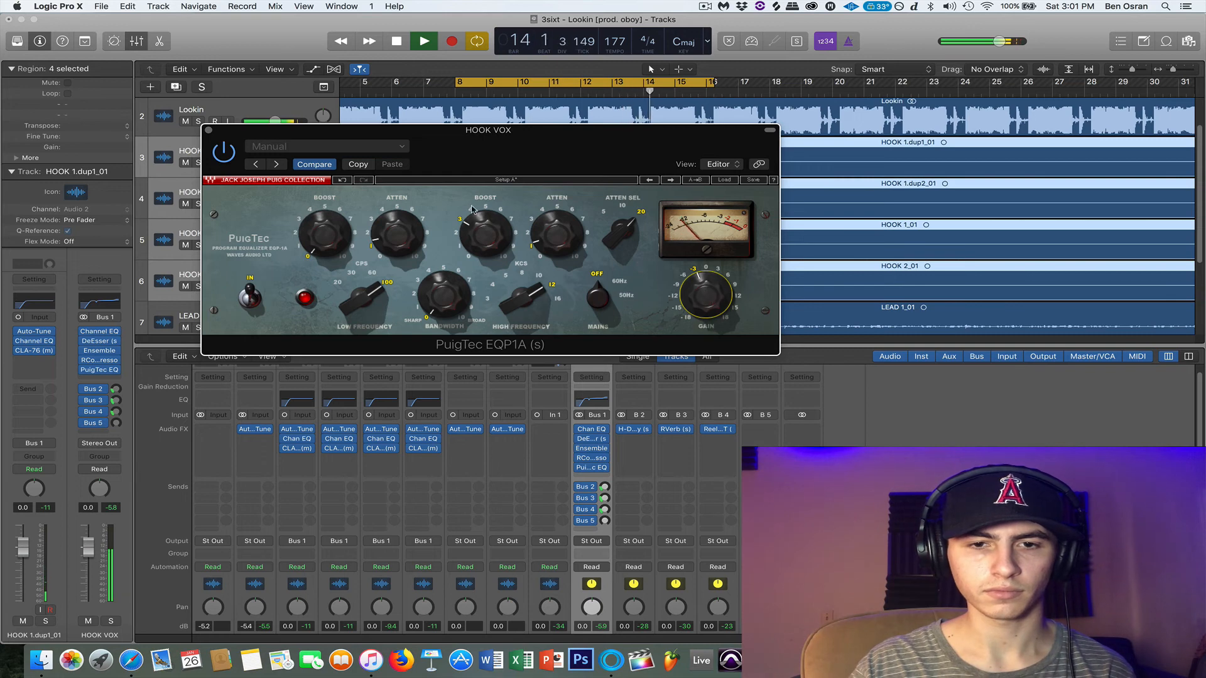
click(555, 237)
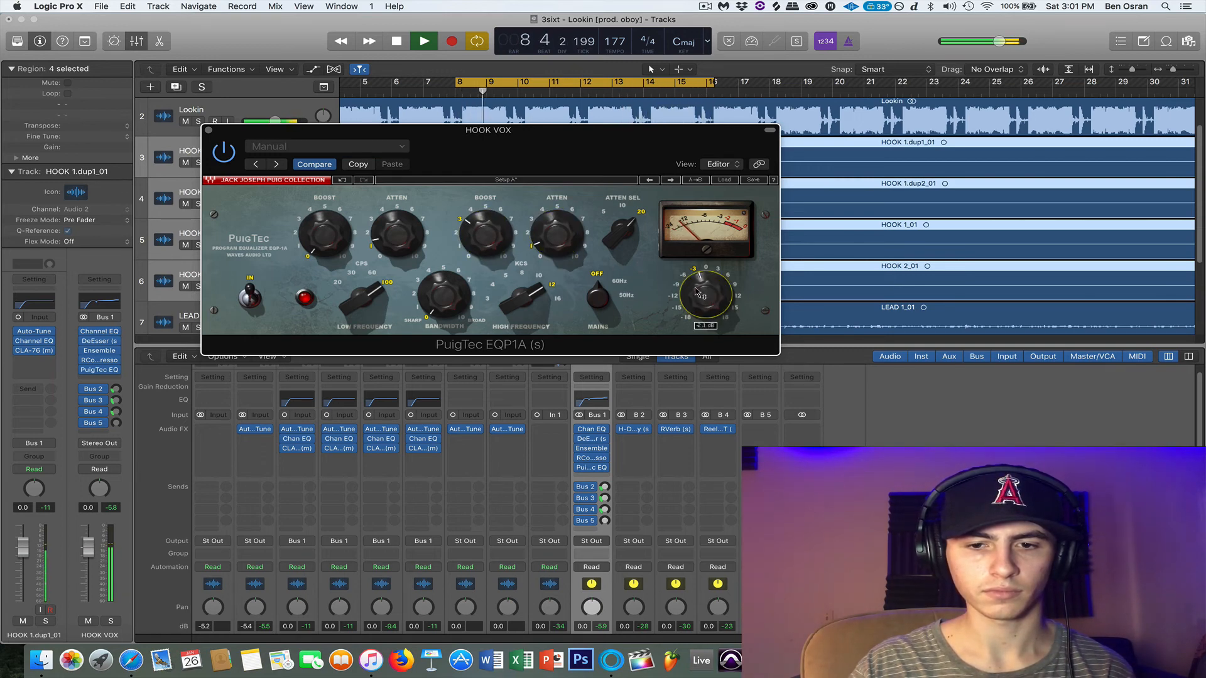
Raise the HOOK VOX aux's Bus 4 send to -15.4 dB, then close the PuigTec window and stop playback
click(605, 498)
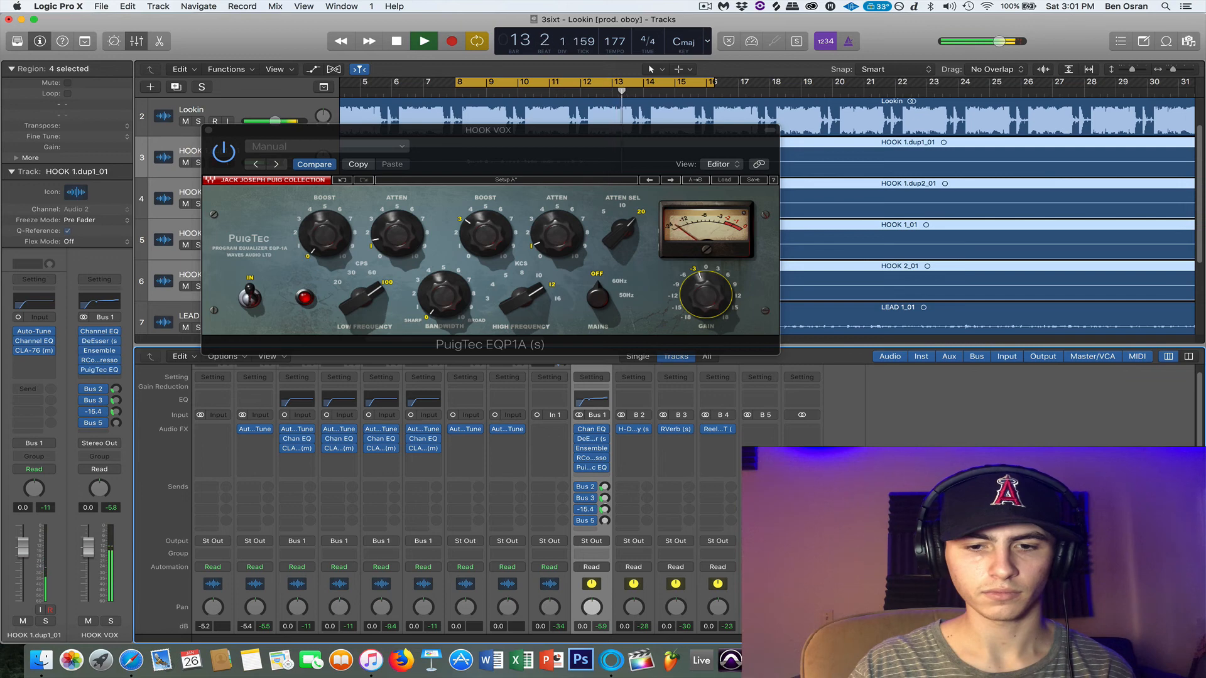
click(209, 132)
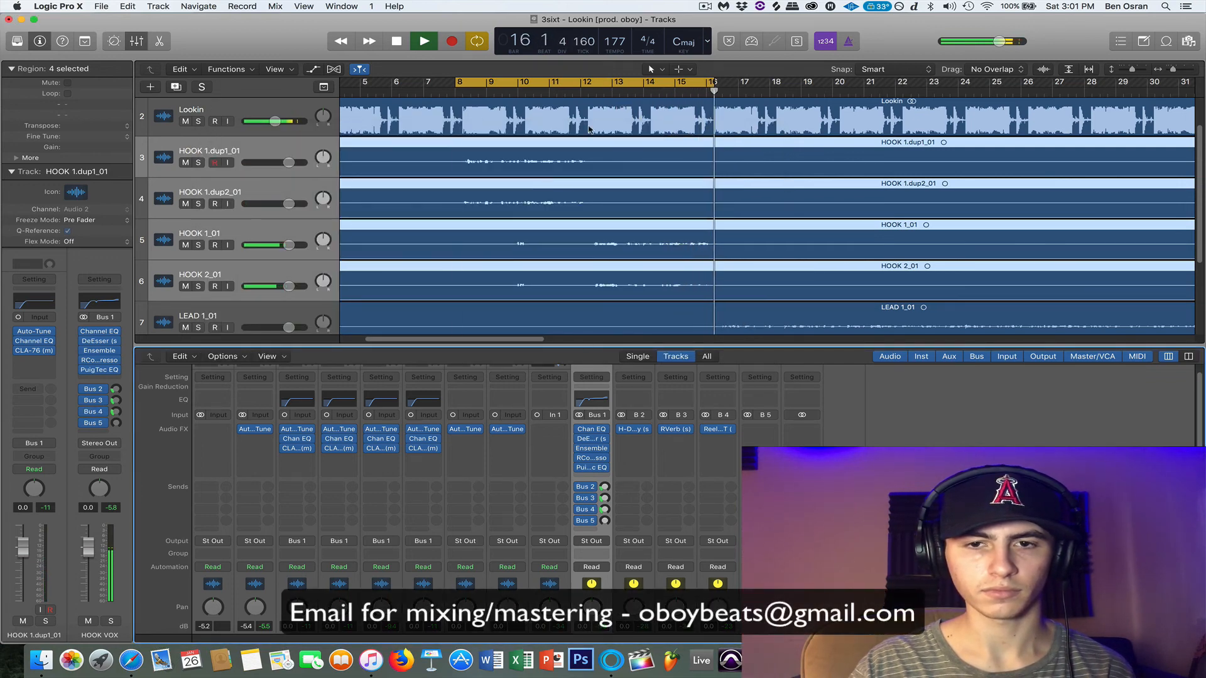
key(space)
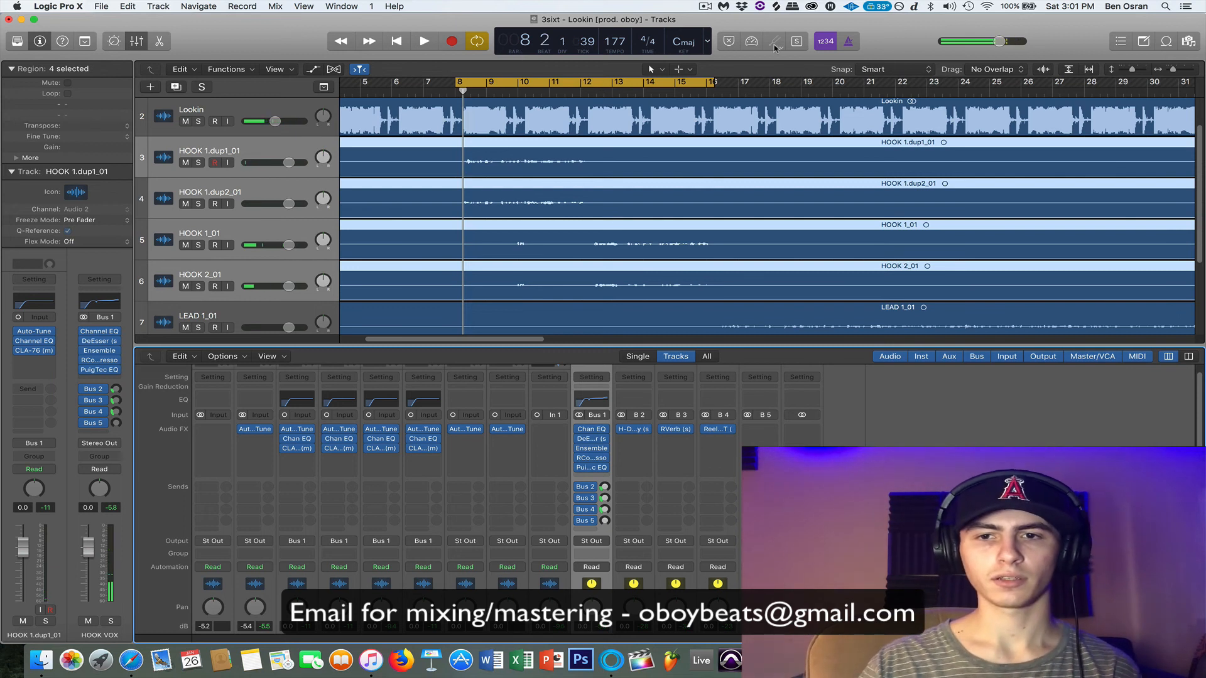
Turn on Low Latency Mode and switch off cycle playback over the hook section
click(752, 43)
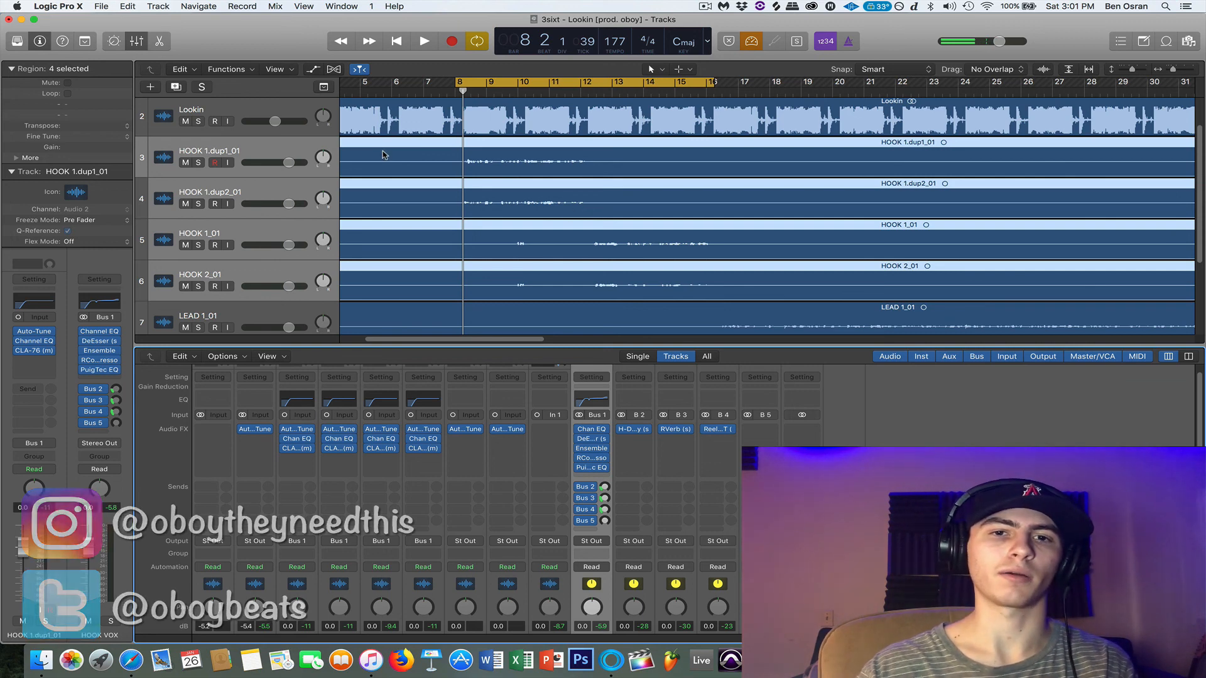
click(478, 41)
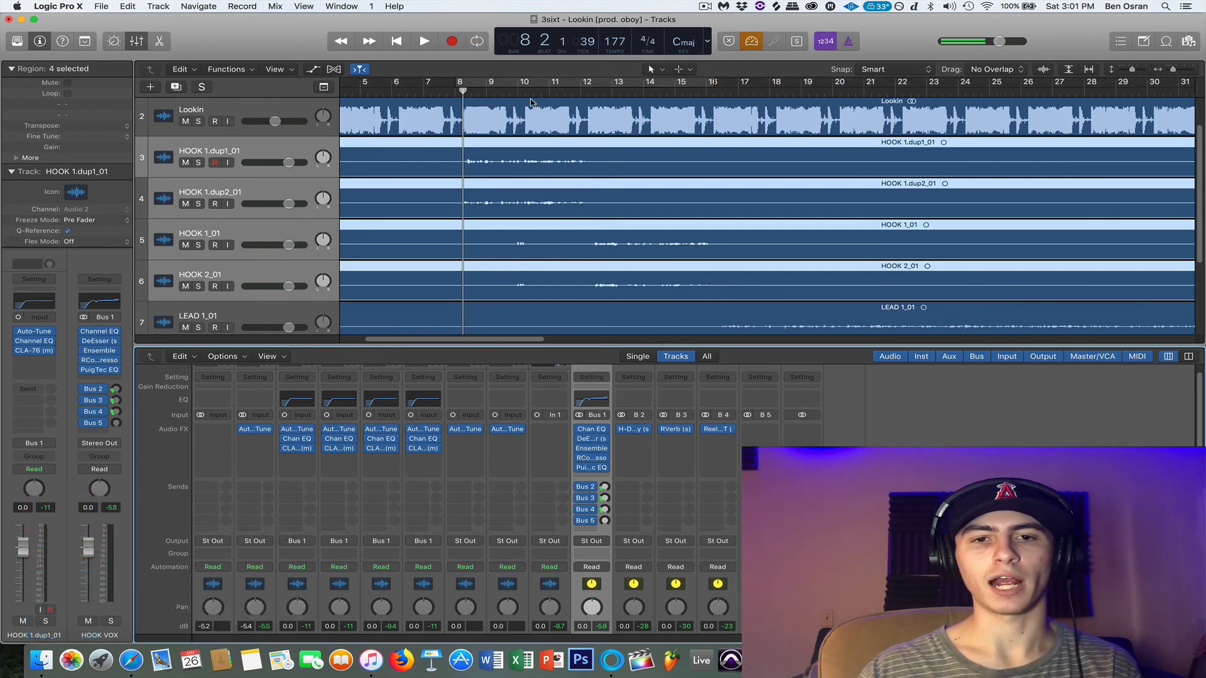